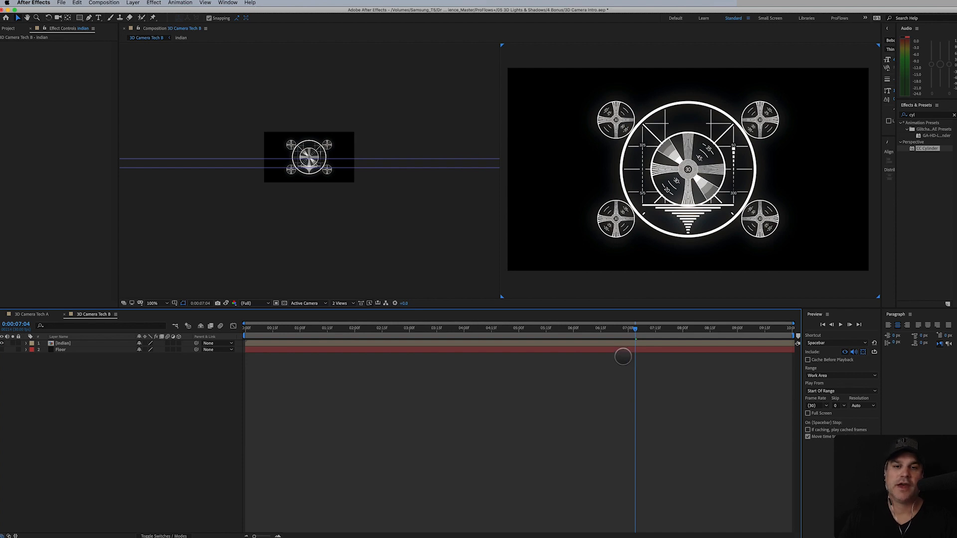
Review the 3D Camera Tech A composition around the seven-second mark and return to 3D Camera Tech B
scroll(374, 237, up, 2)
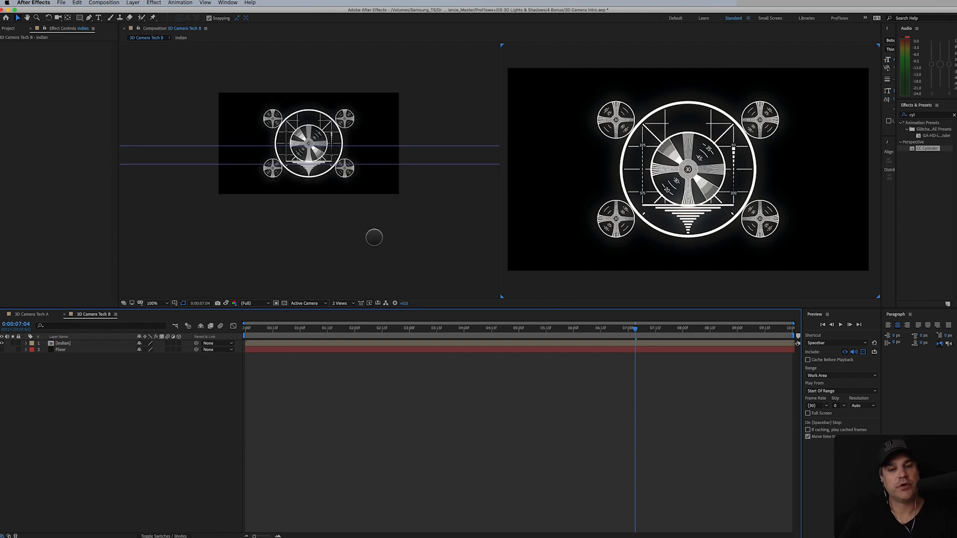
scroll(373, 237, down, 2)
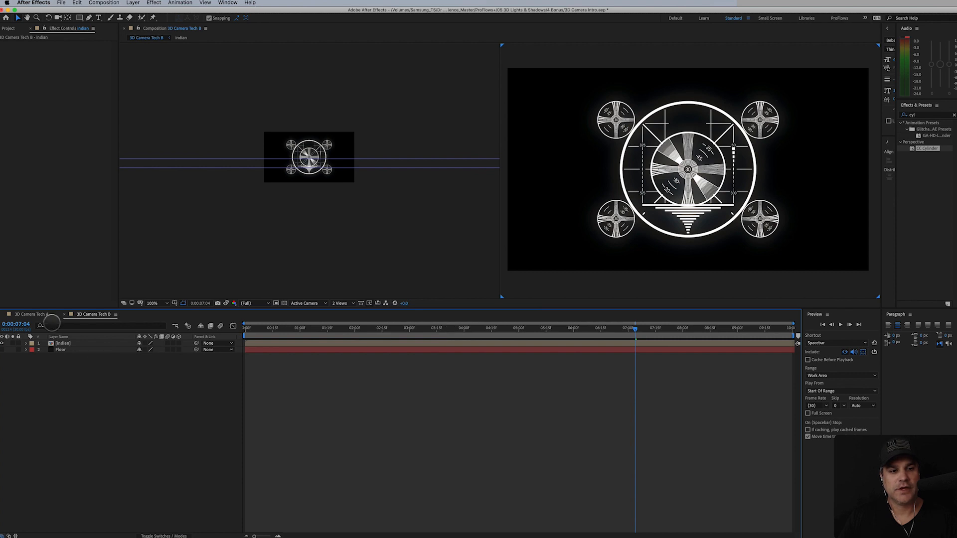
click(42, 315)
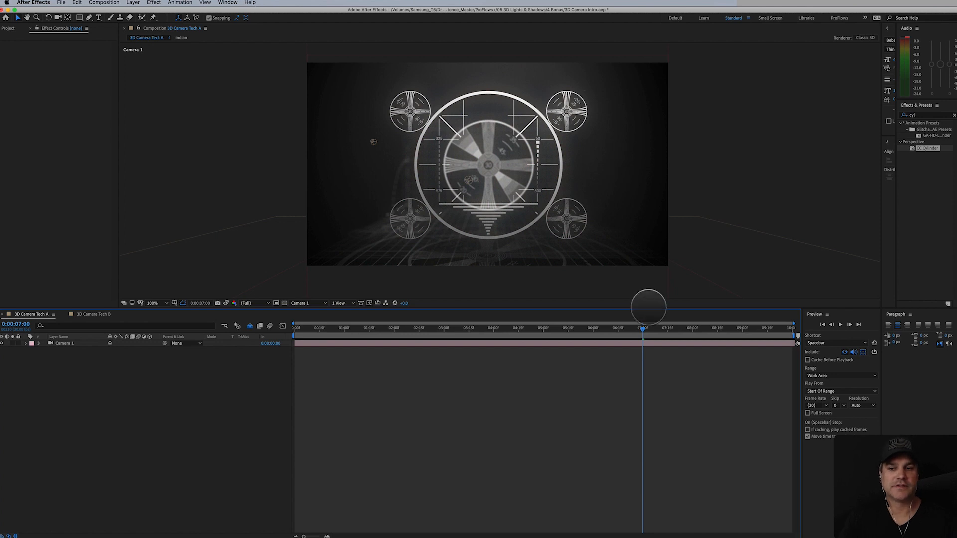
drag(644, 329, 642, 358)
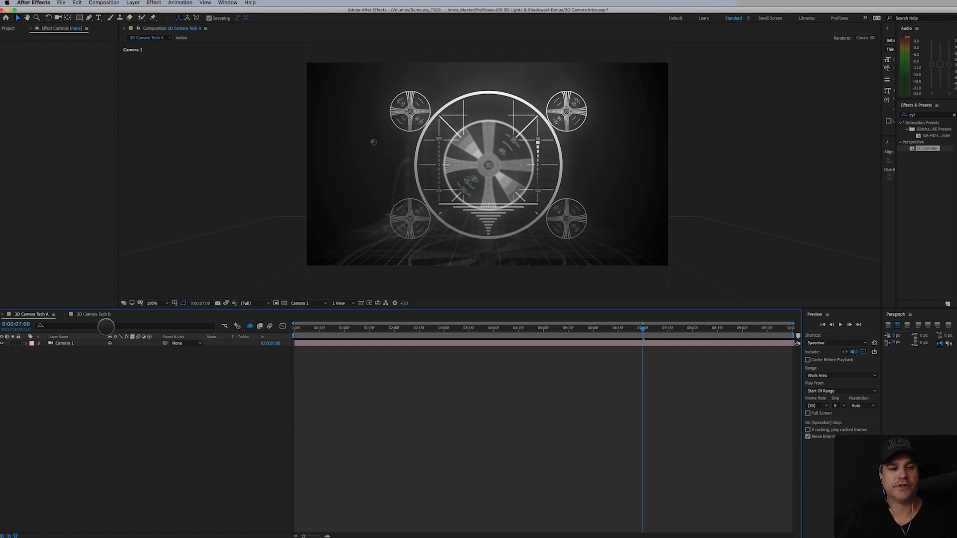
click(93, 314)
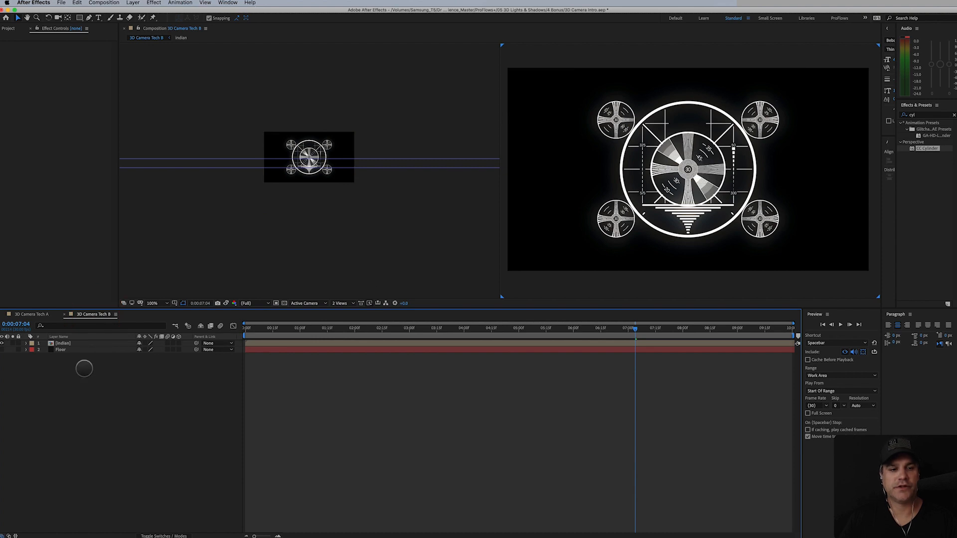
Turn on the Floor layer's visibility and check the composition settings without changing them
click(76, 349)
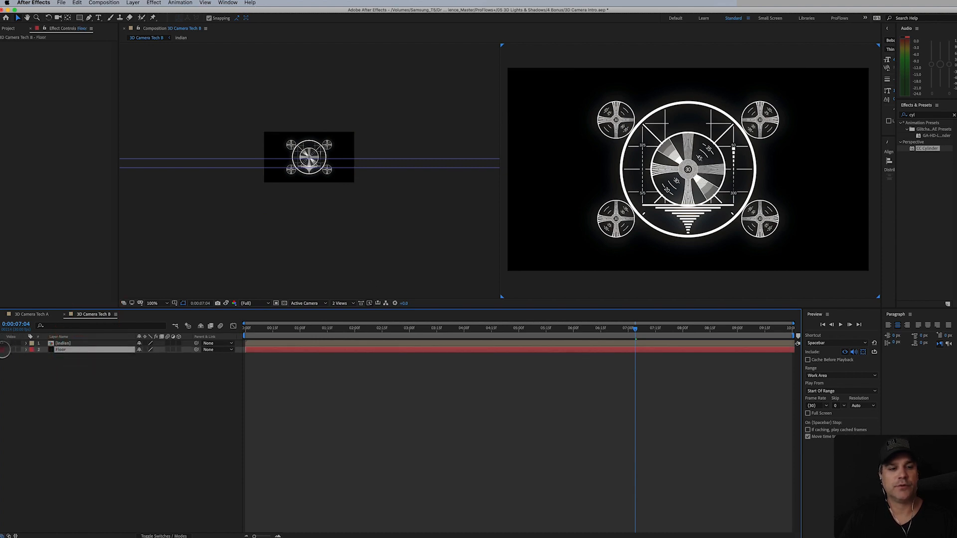
click(64, 349)
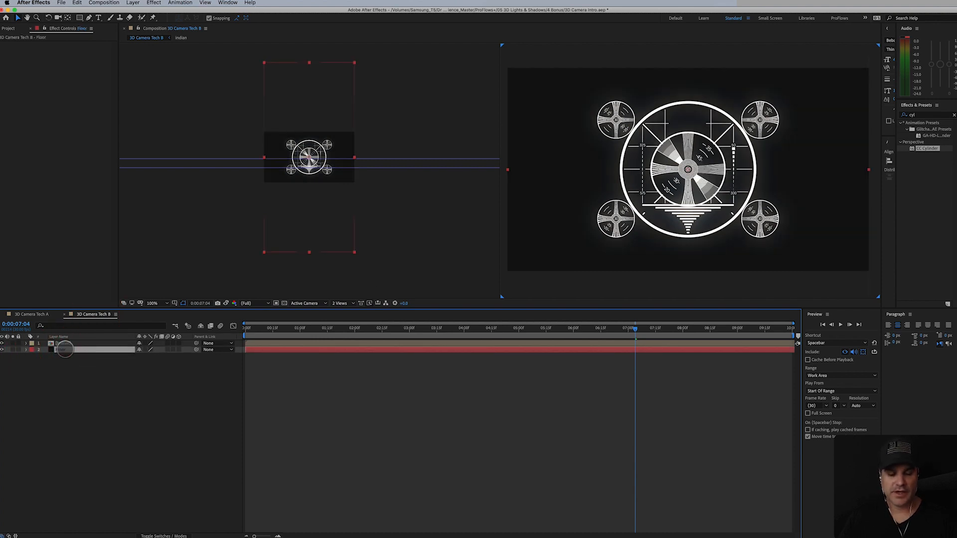
key(super+k)
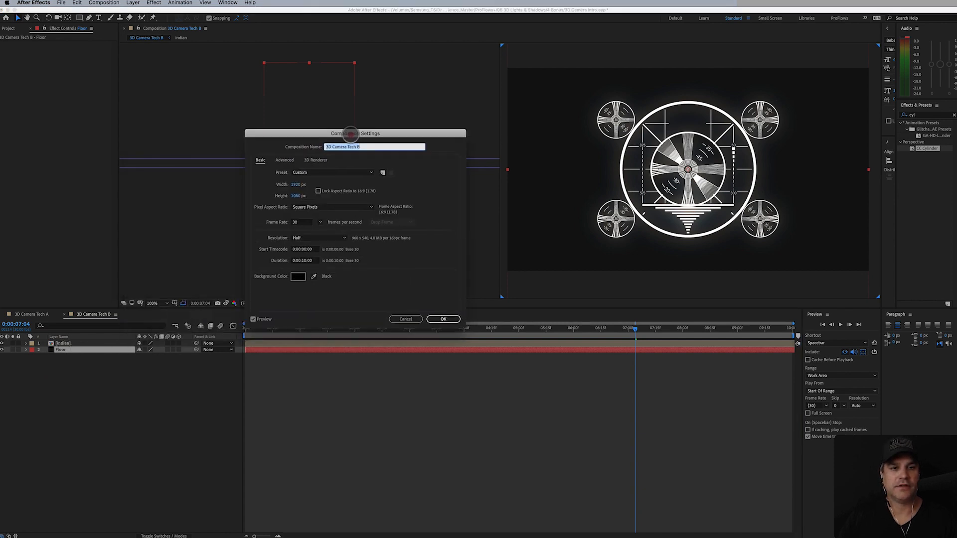
drag(350, 134, 424, 130)
click(486, 313)
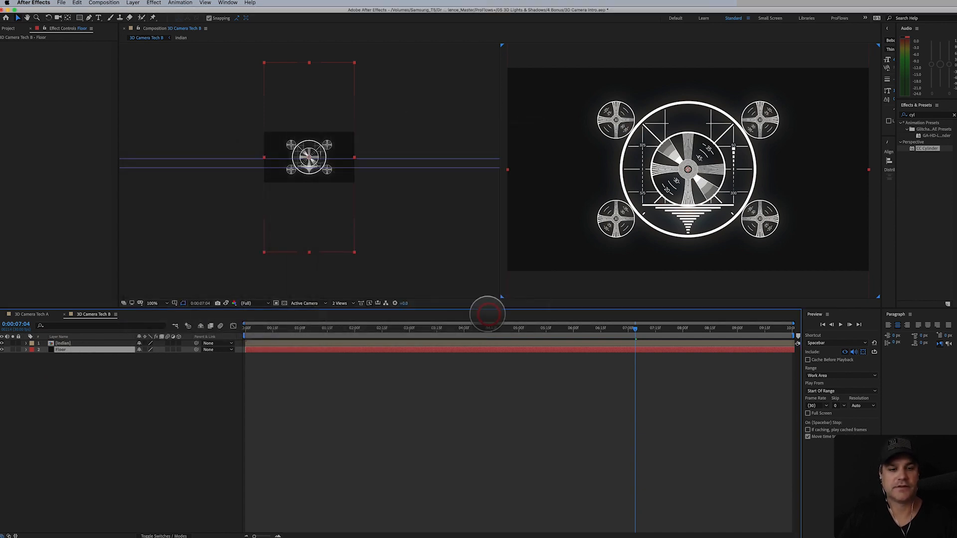
Set the height of the Floor layer's solid to 4000 px, applying it as a new solid
click(132, 2)
click(141, 15)
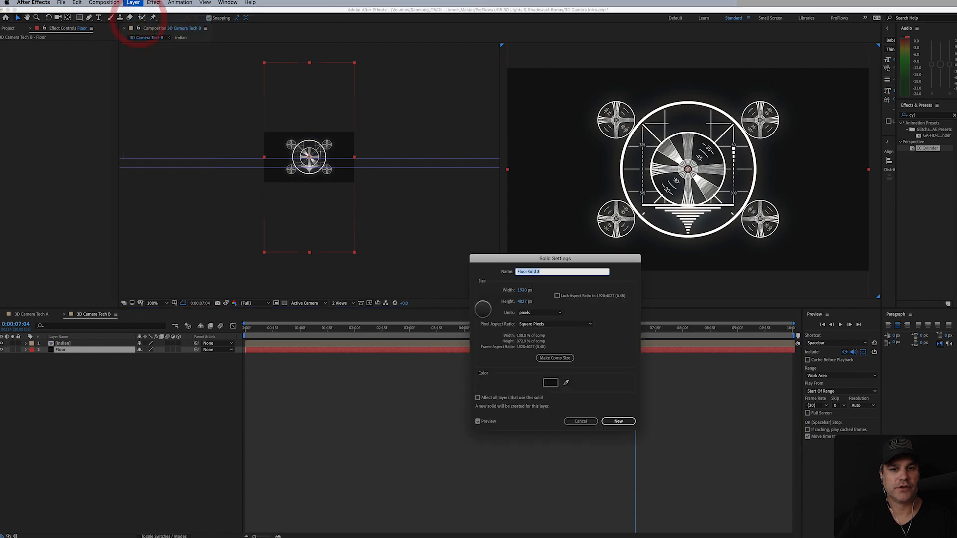
drag(512, 258, 366, 171)
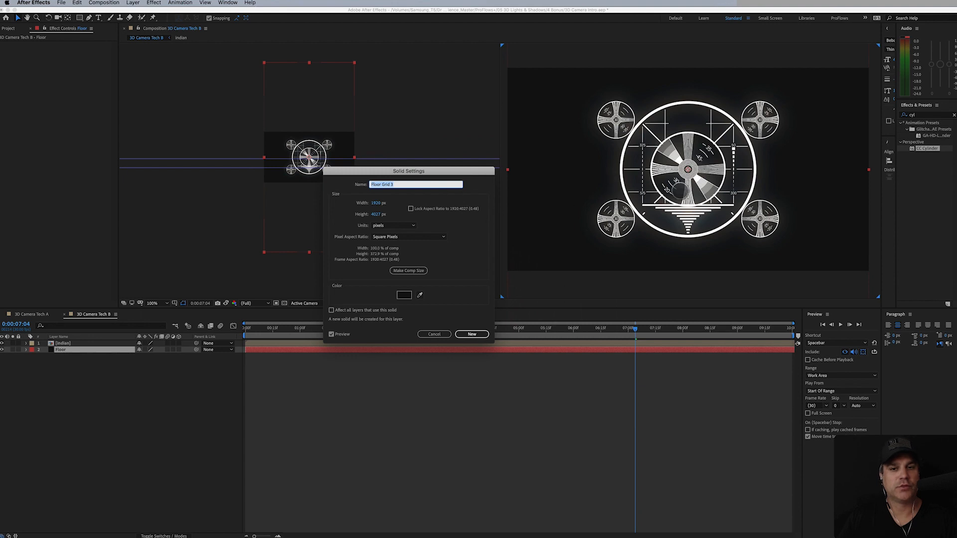
click(379, 214)
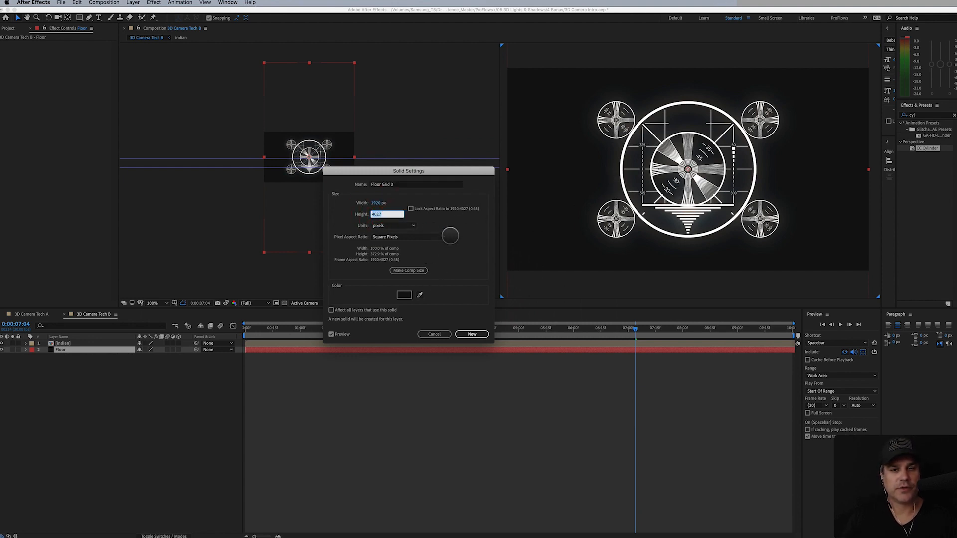
text(40)
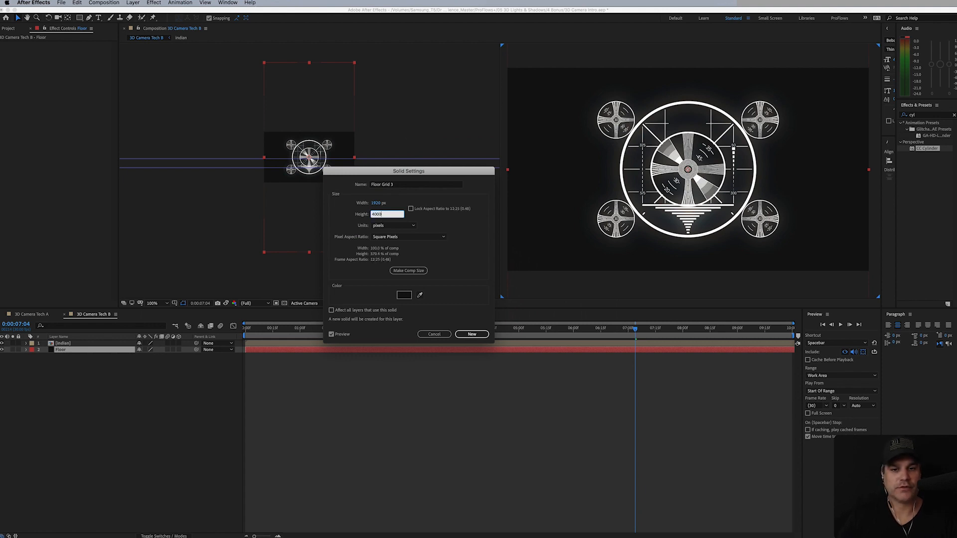
click(480, 334)
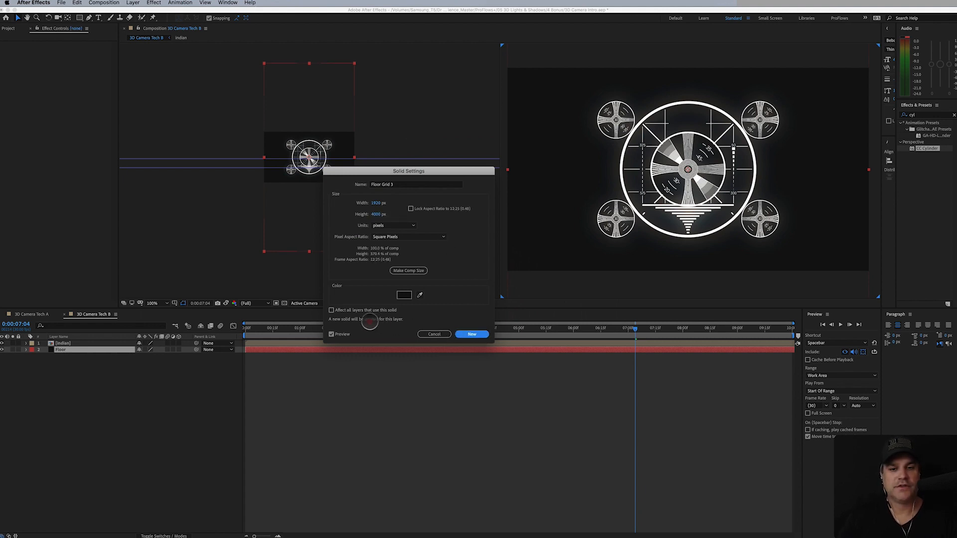
click(470, 334)
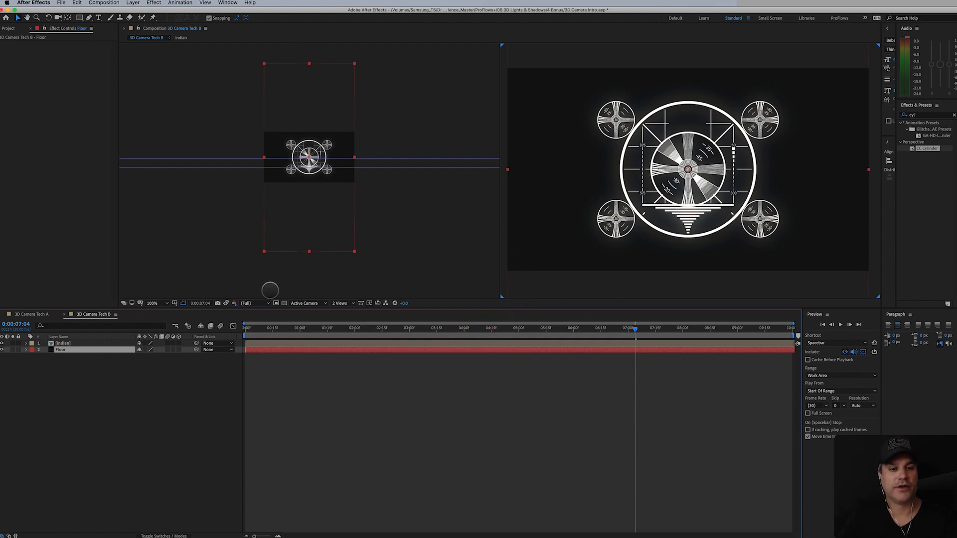
Make the Floor layer 3D and switch the Top view to Custom View 1
click(179, 350)
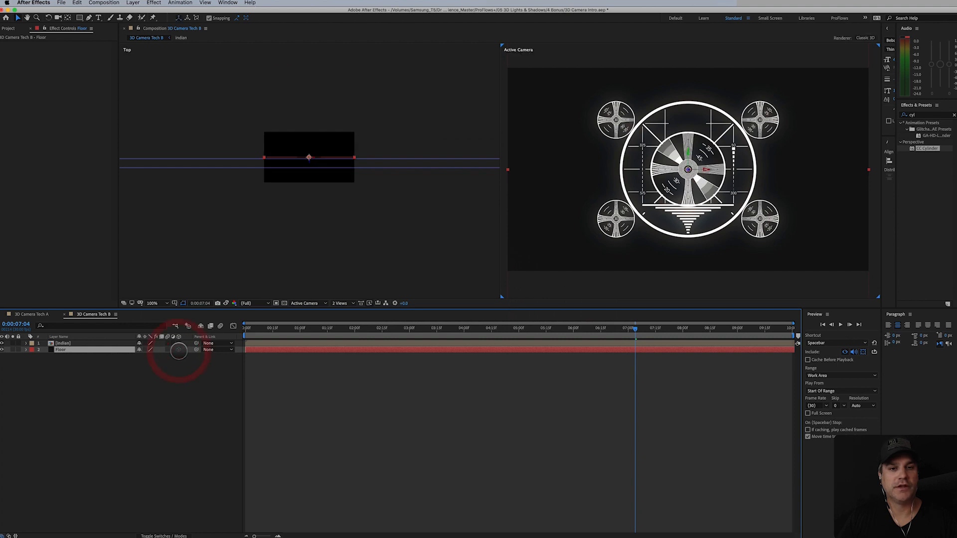
click(244, 273)
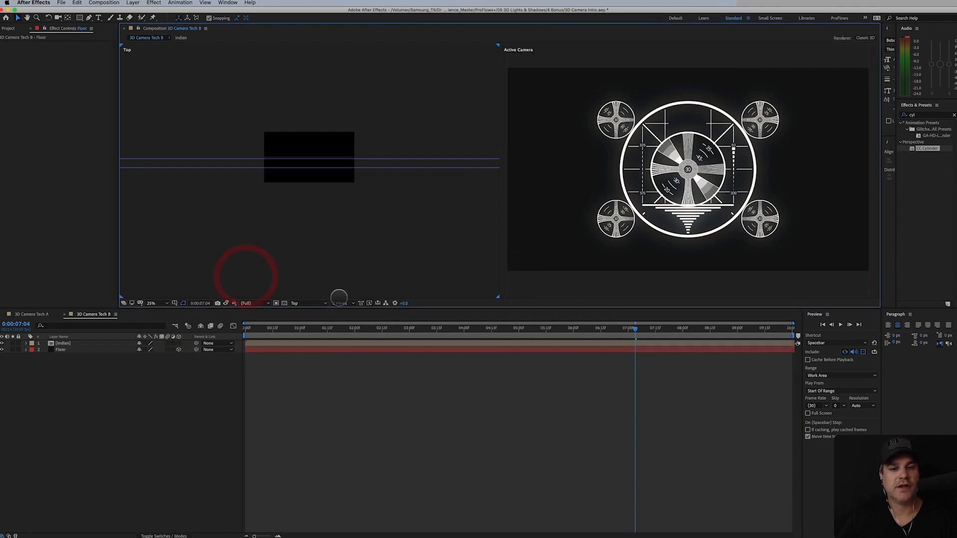
click(317, 304)
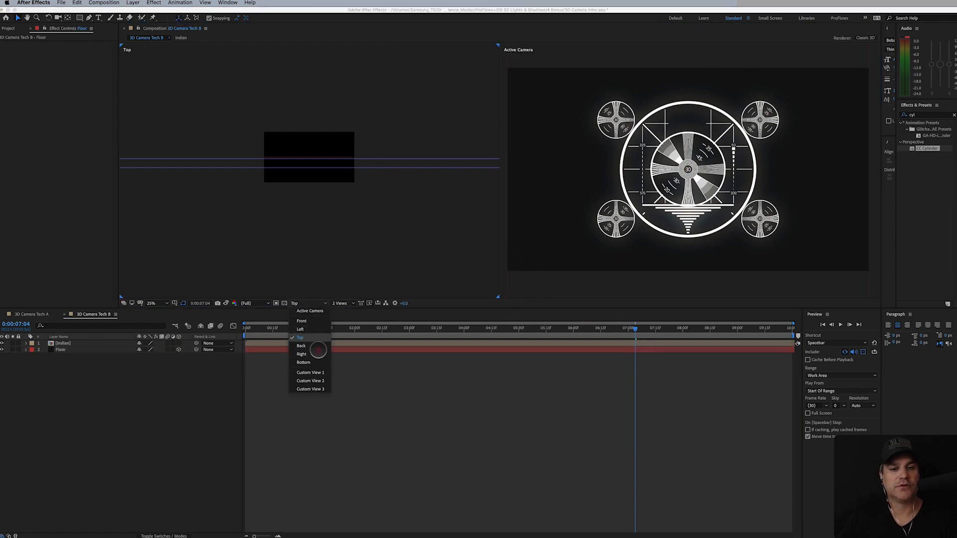
click(316, 371)
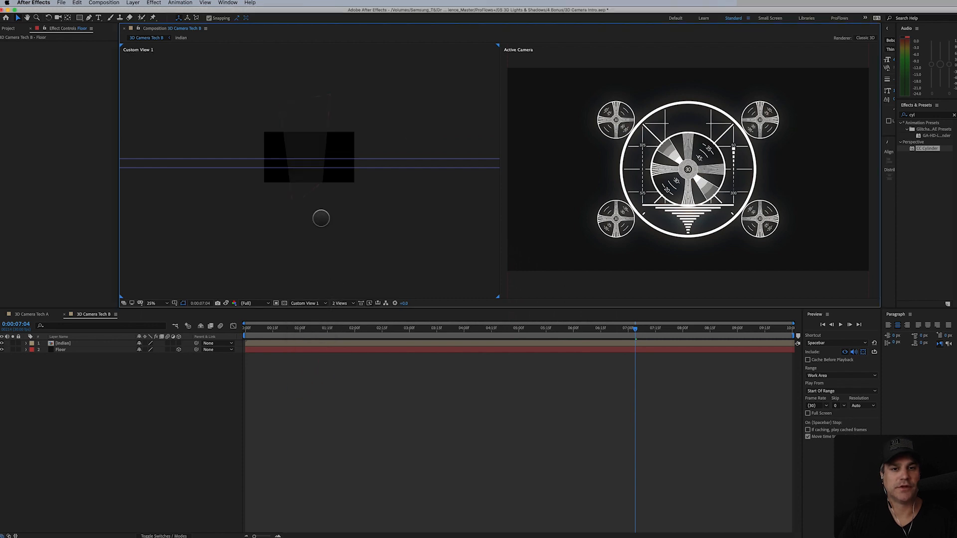
Create a One-Node Camera named Camera 1 with the 35mm preset
click(132, 2)
mouse_move(167, 10)
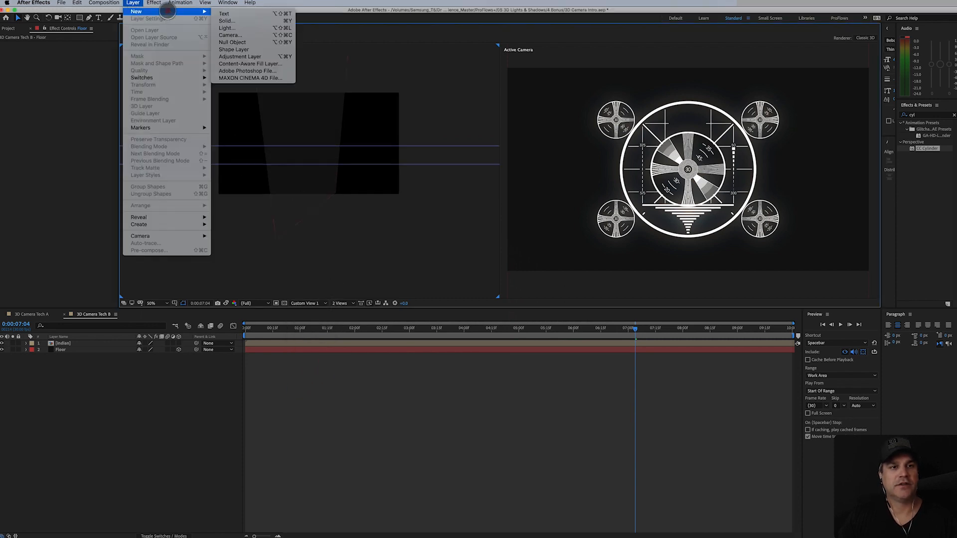
click(252, 35)
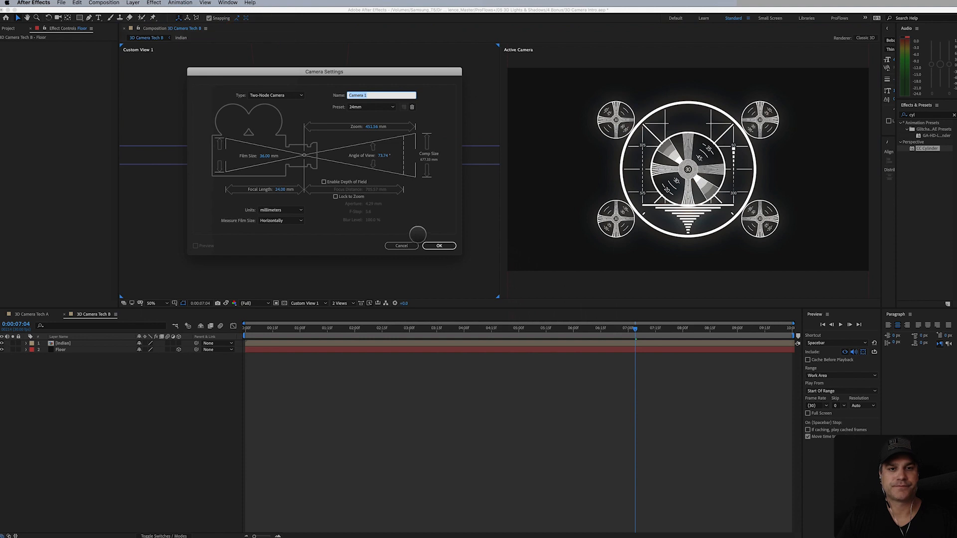
click(279, 95)
click(277, 101)
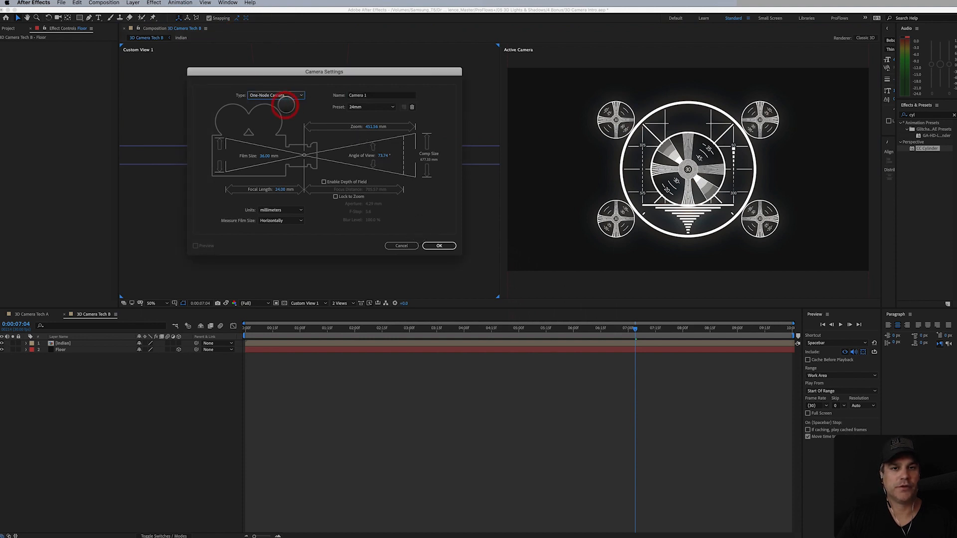
click(364, 107)
click(372, 156)
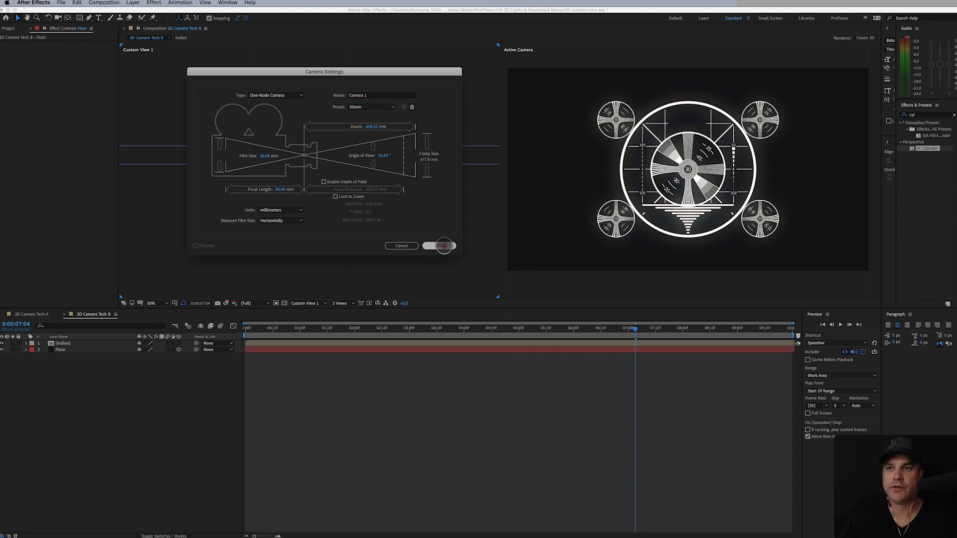
click(441, 246)
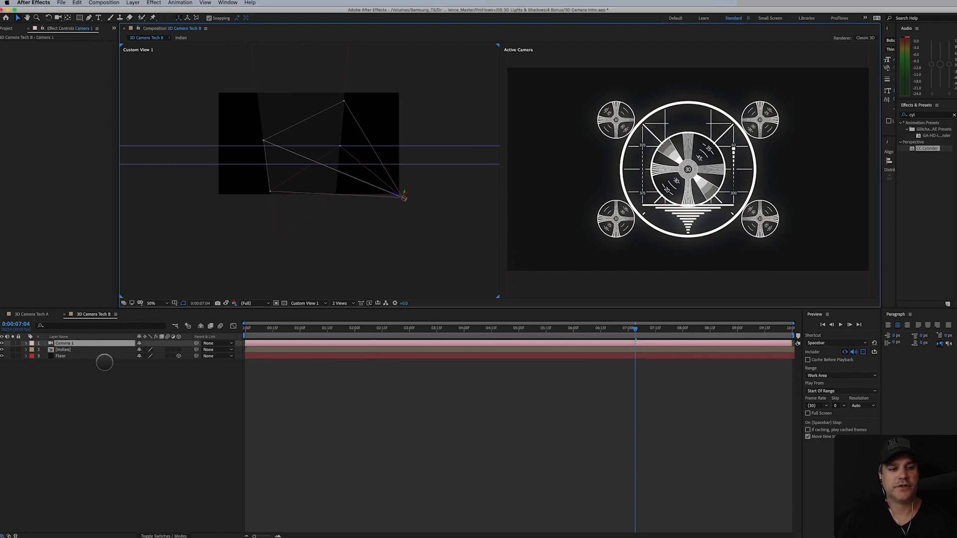
Set the Floor layer's X Rotation to -90° so it lies flat
click(101, 357)
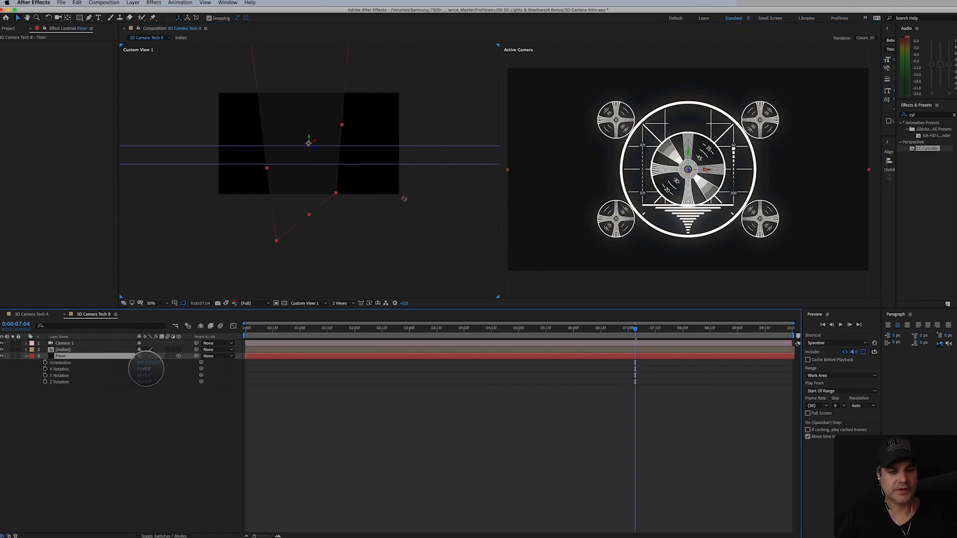
key(r)
mouse_move(144, 369)
mouse_down()
mouse_move(166, 369)
mouse_move(133, 369)
mouse_up()
click(147, 369)
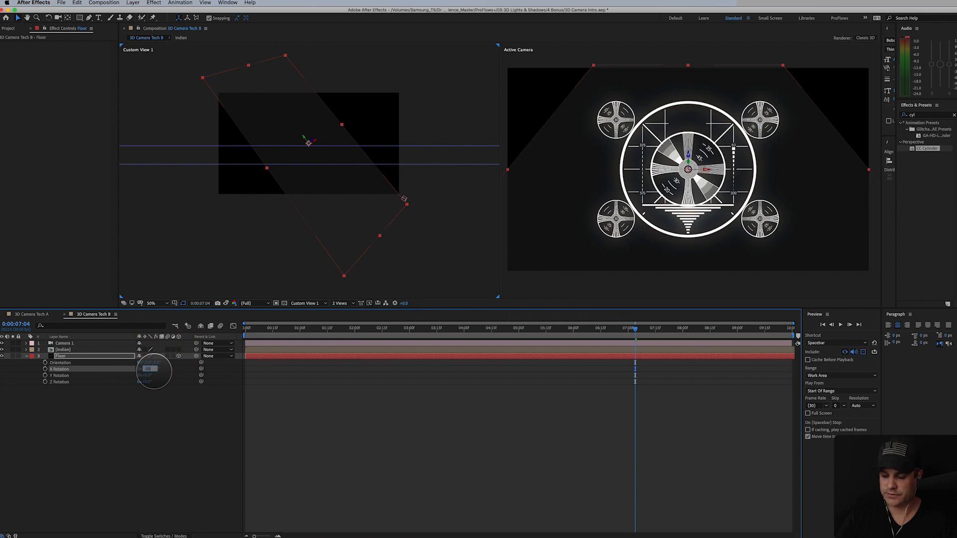
text(-90)
key(Return)
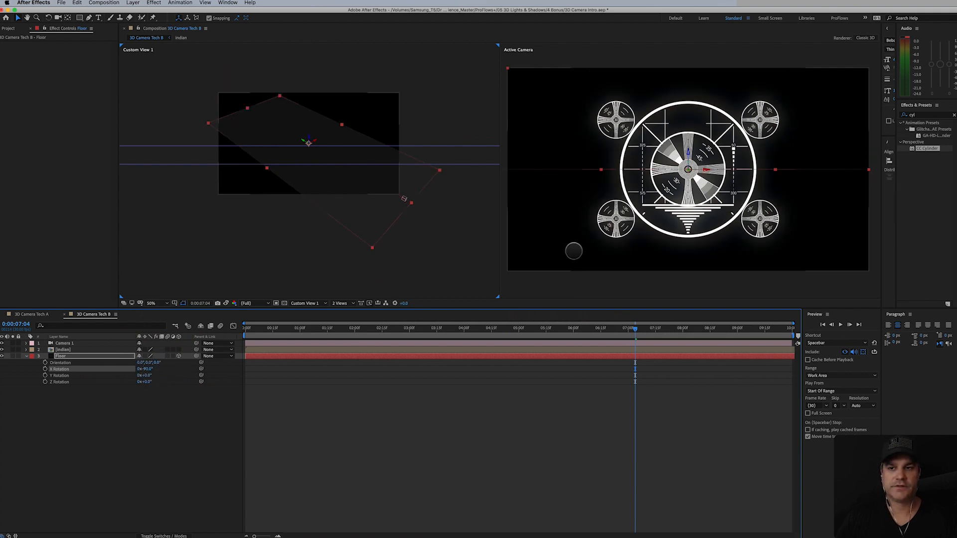
Lower the Floor layer along its vertical axis to a Y position of about 754
click(687, 149)
mouse_move(687, 163)
mouse_down()
mouse_move(686, 185)
mouse_move(689, 152)
mouse_move(688, 165)
mouse_up()
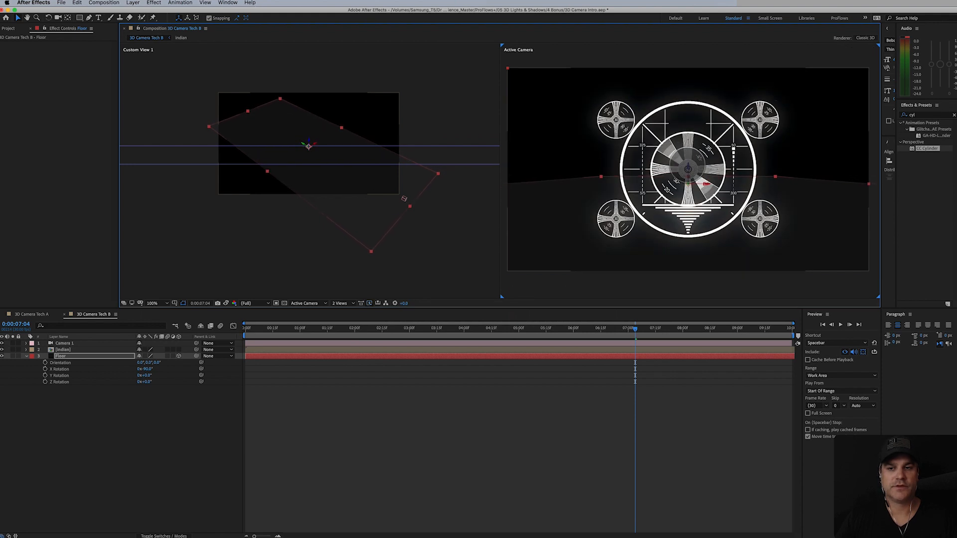
key(p)
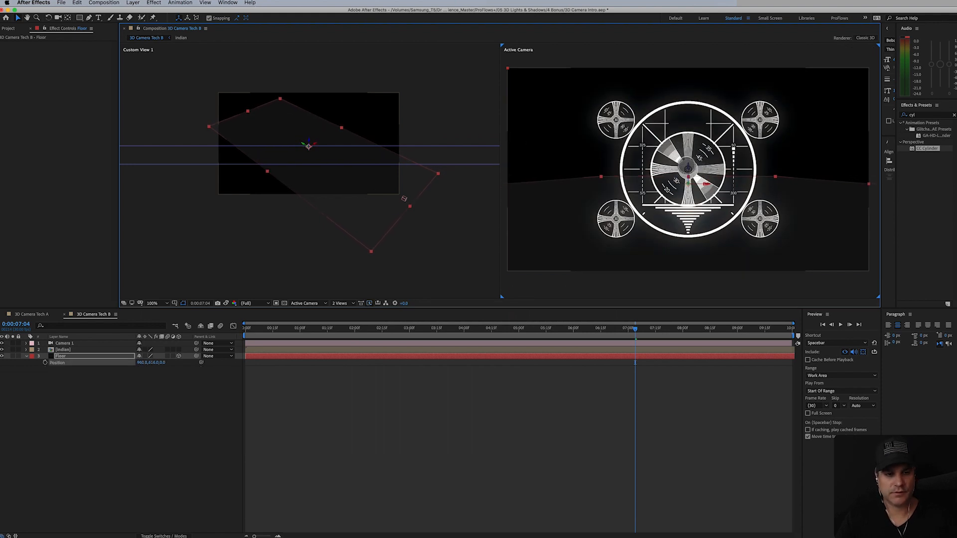
drag(688, 165, 687, 191)
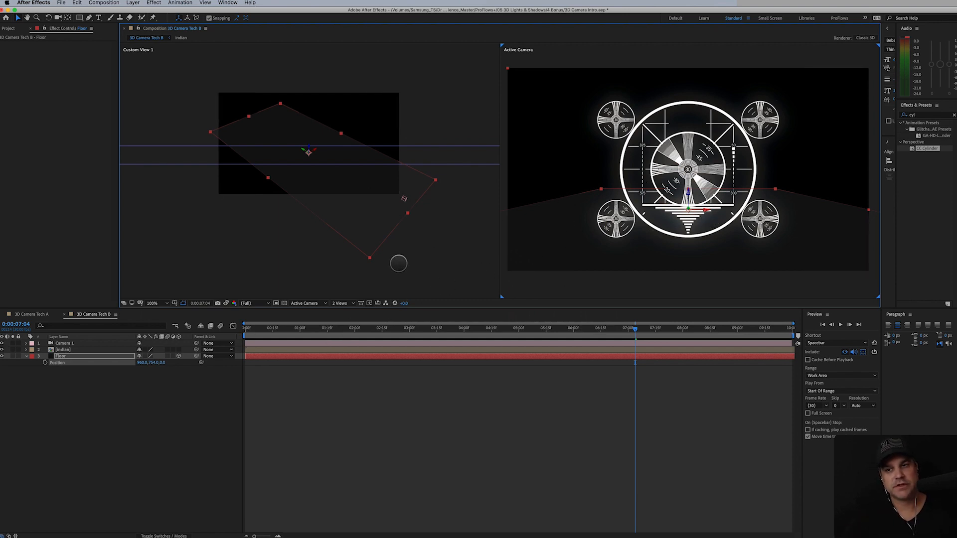
Open the Indian precomp and toggle each of its two artwork layers off and on to examine what they contain
click(64, 349)
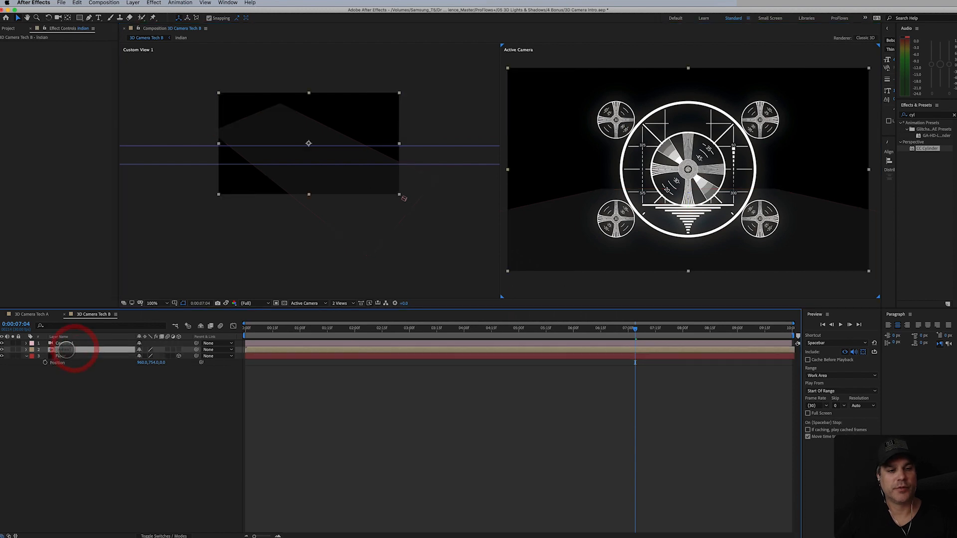
double_click(65, 349)
click(77, 343)
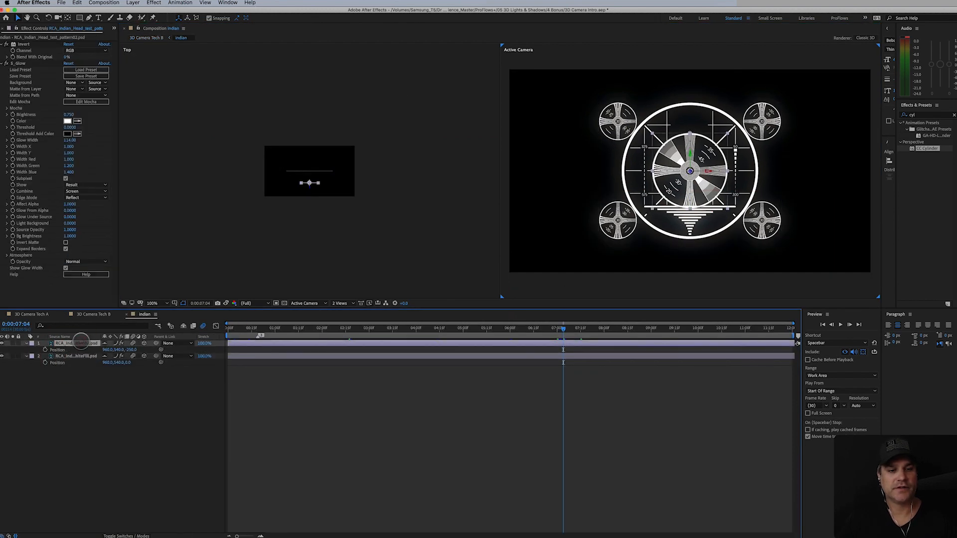
click(3, 344)
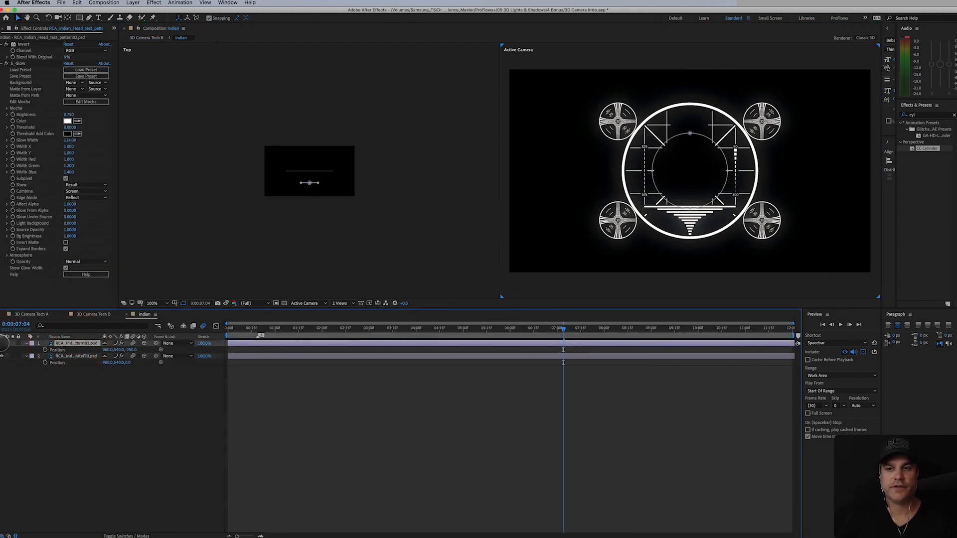
click(2, 344)
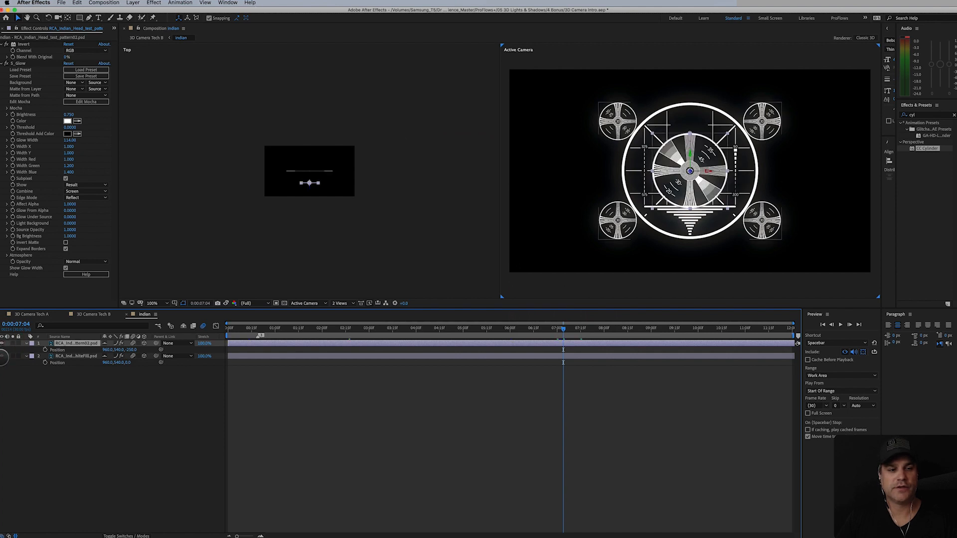
click(2, 355)
click(3, 355)
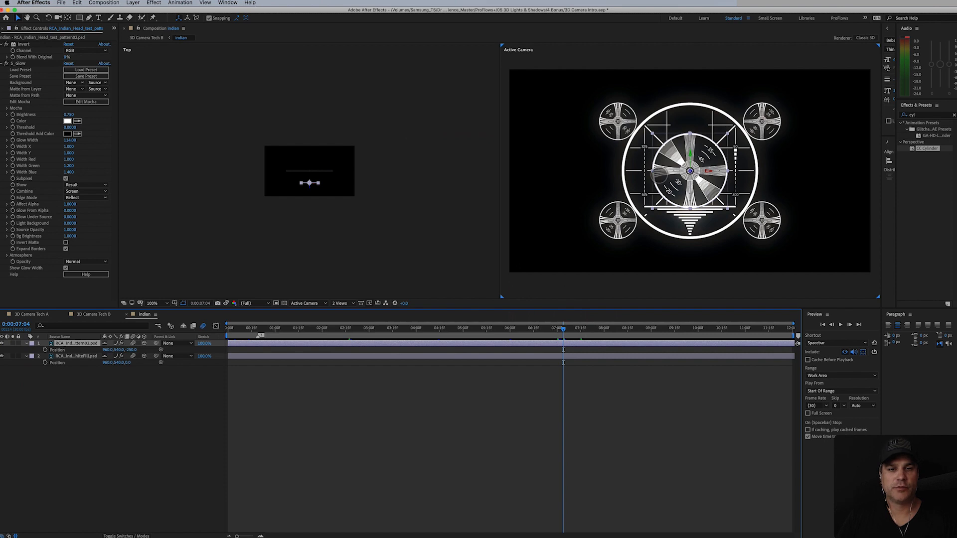
Try shifting the upper artwork layer along its depth axis in the Indian precomp's Top view
scroll(319, 216, up, 3)
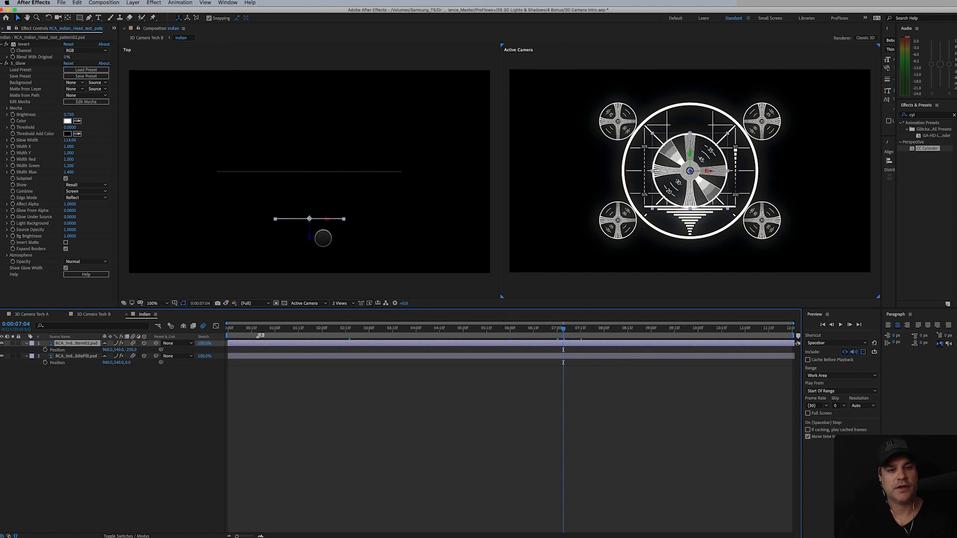
drag(311, 230, 310, 188)
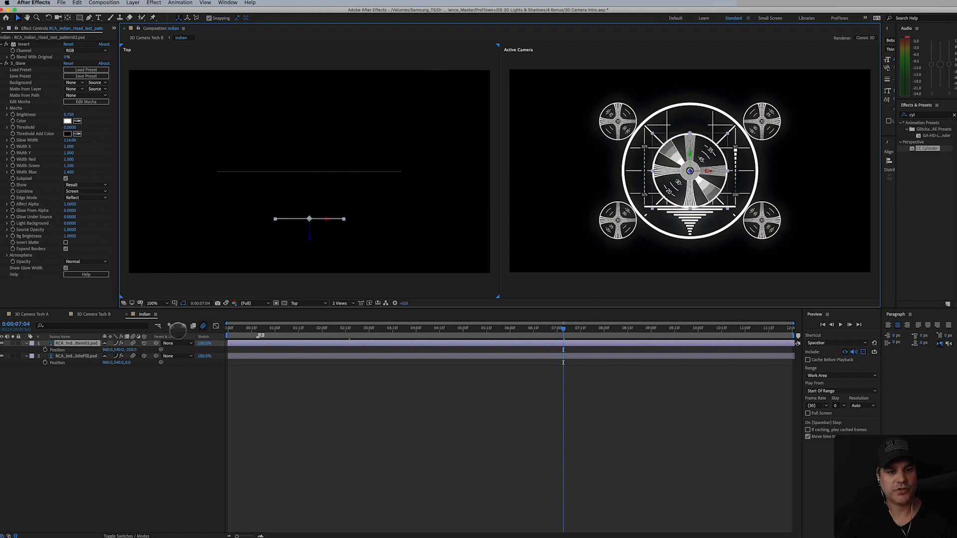
In 3D Camera Tech B, make the Indian layer 3D and turn on its Collapse Transformations switch
click(96, 314)
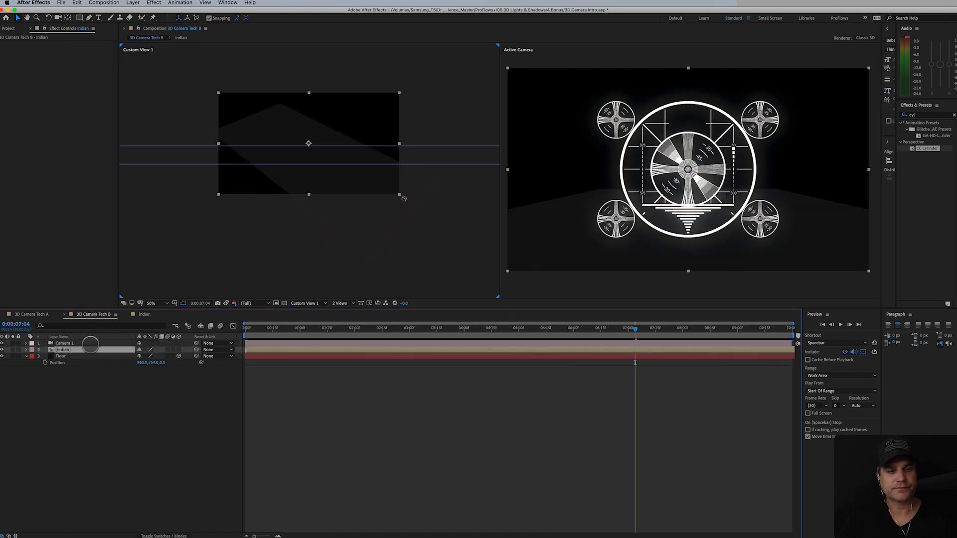
click(91, 344)
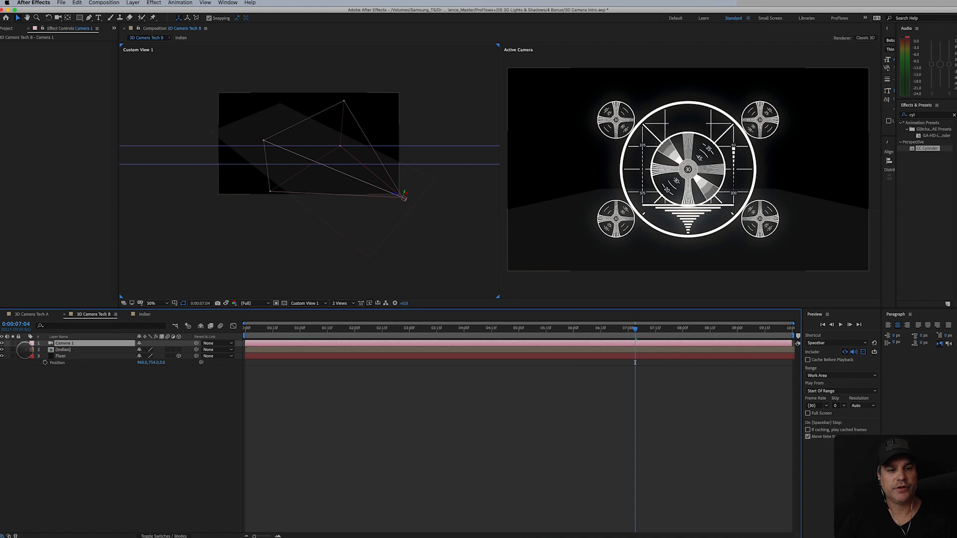
click(73, 350)
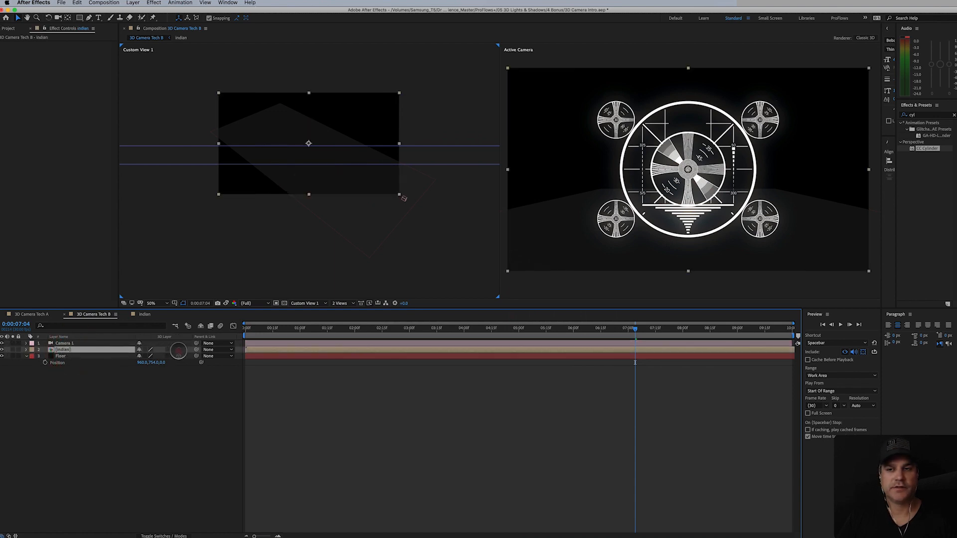
click(178, 350)
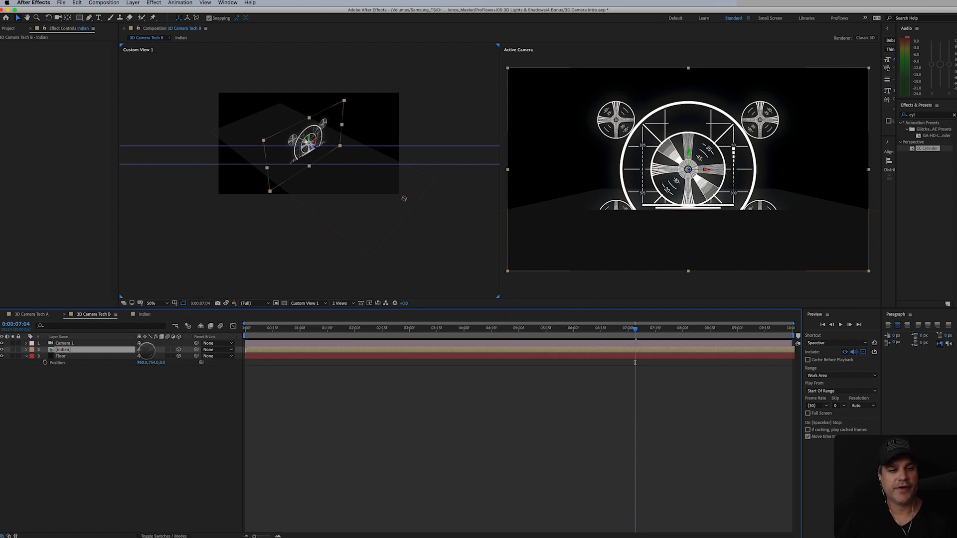
click(145, 349)
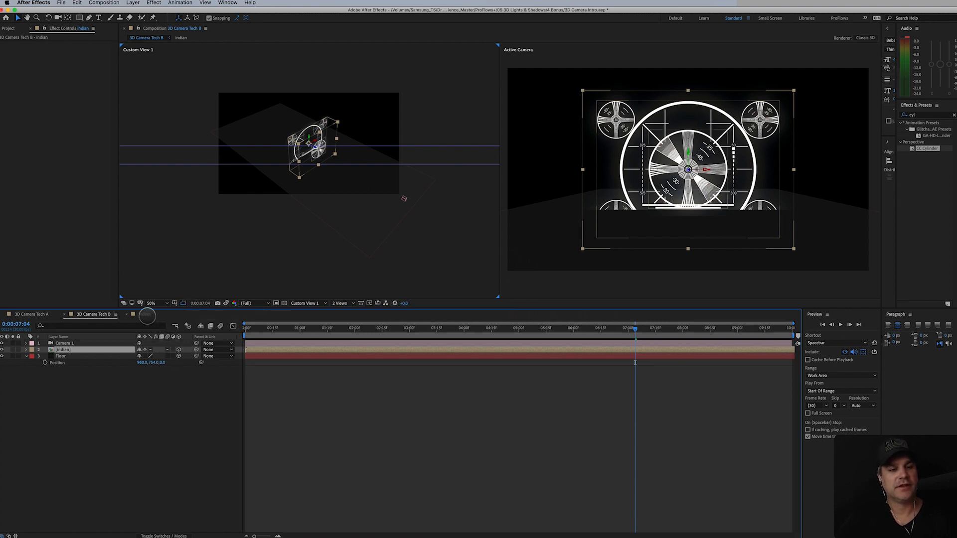
Review the layers inside the Indian precomp and compare the Indian layer in 3D Camera Tech B with Collapse Transformations off and on
click(144, 314)
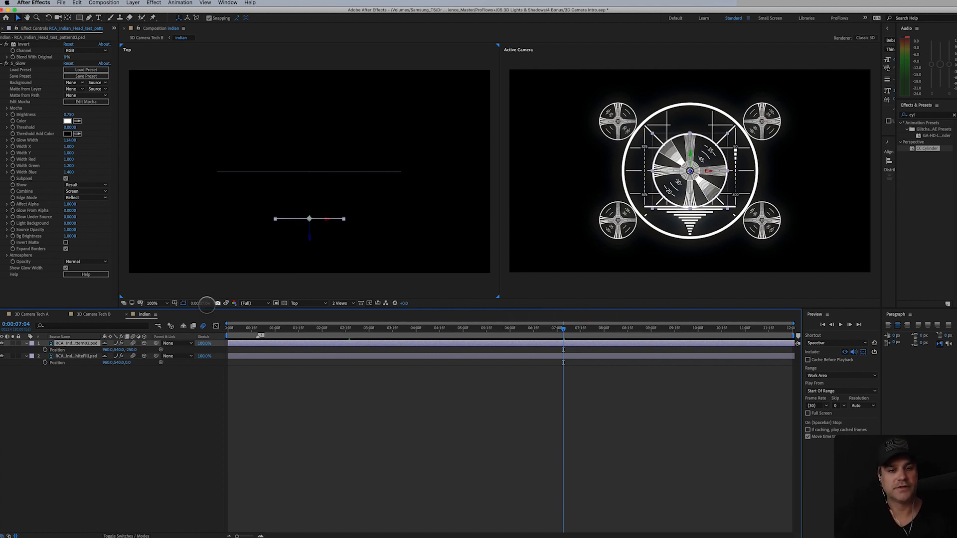
click(94, 314)
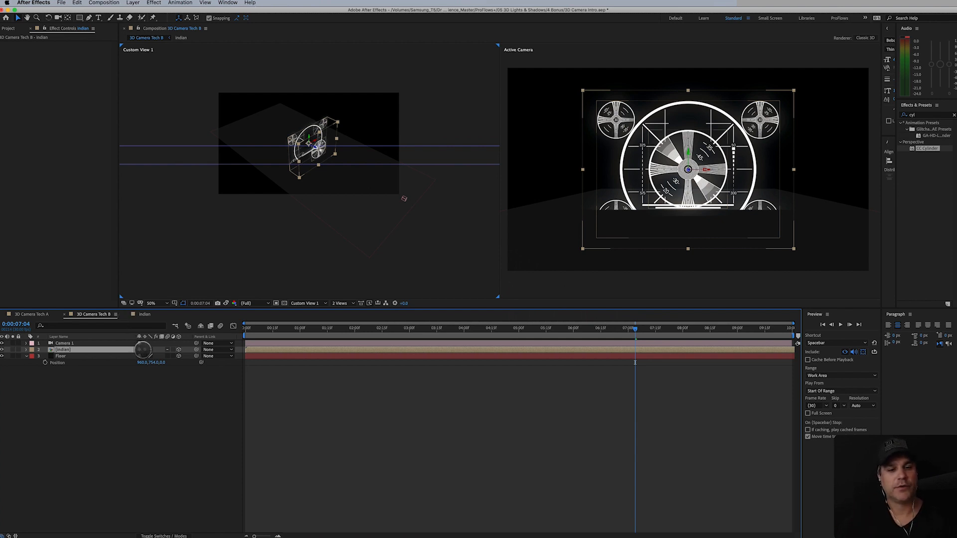
click(143, 349)
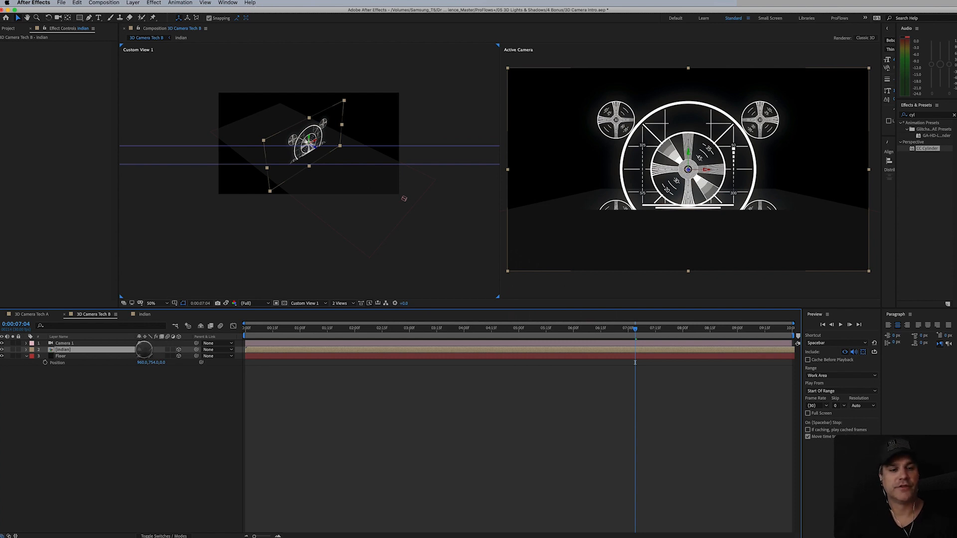
click(144, 349)
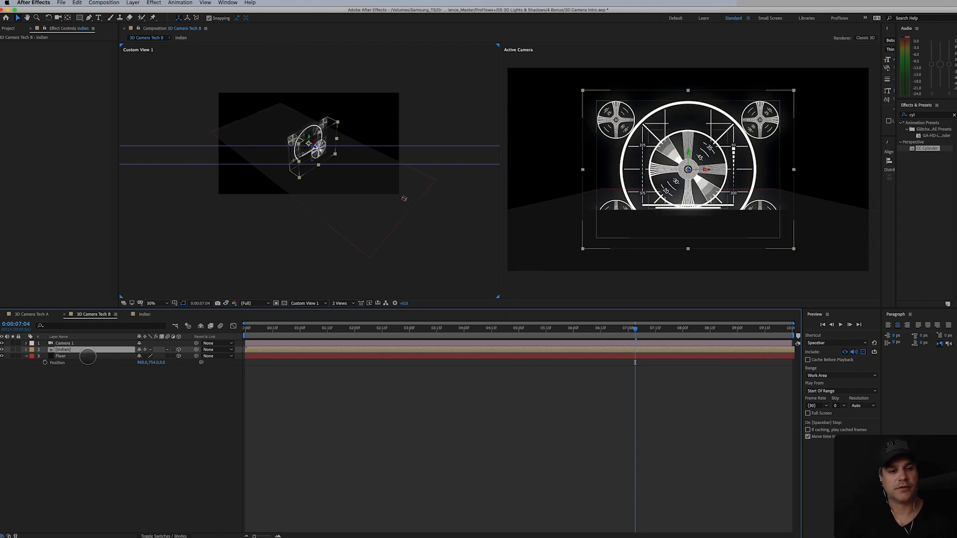
Duplicate the Indian layer and turn off Collapse Transformations on the lower copy
key(ctrl+d)
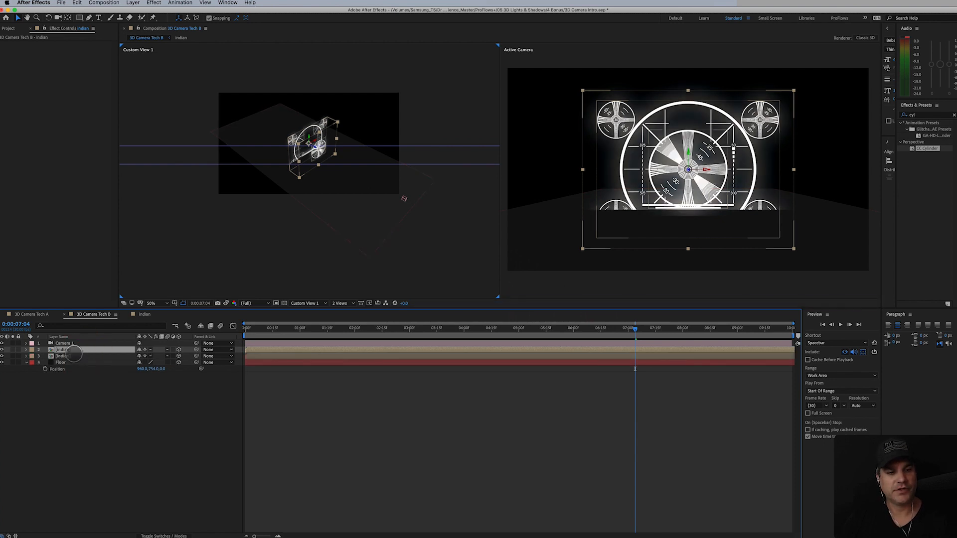
click(74, 356)
click(144, 356)
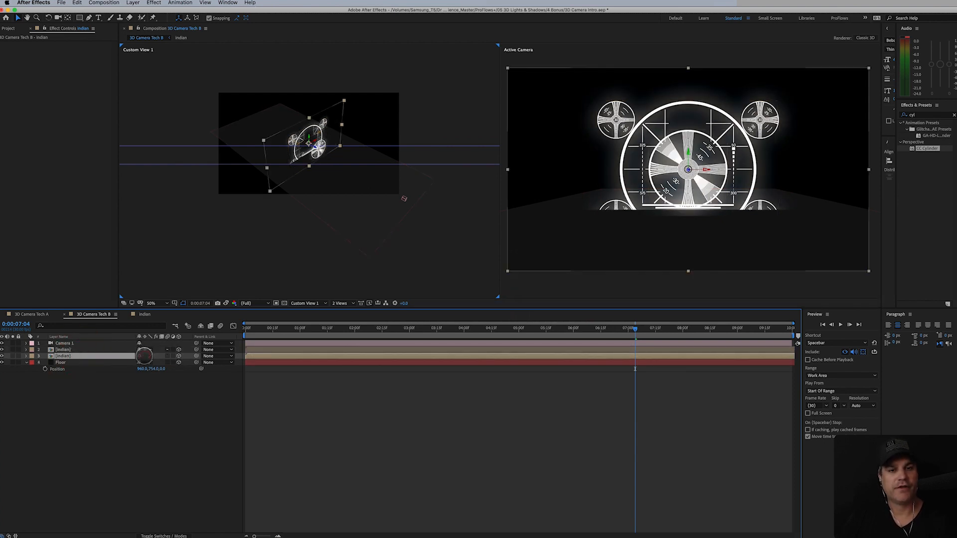
Compare the finished 3D Camera Tech A composition with the current 3D Camera Tech B scene
click(32, 314)
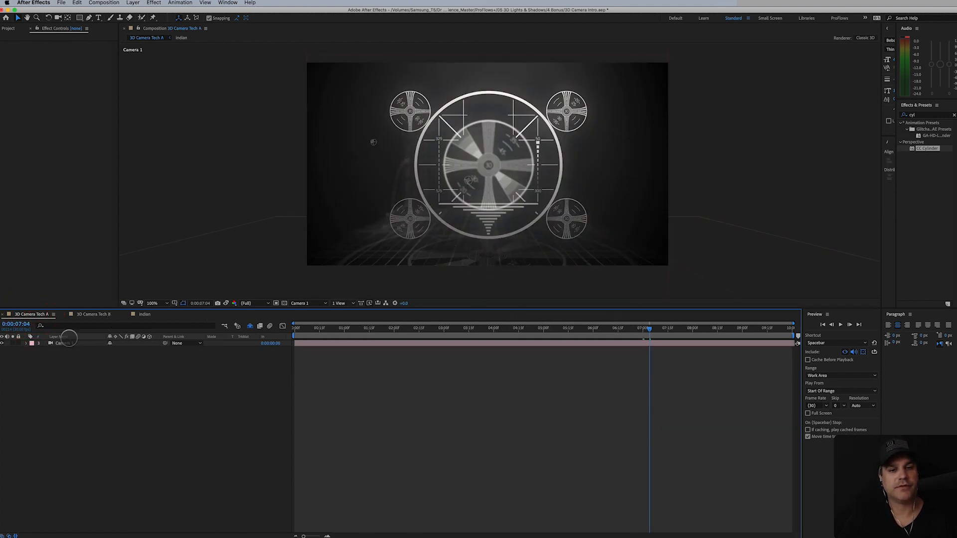
click(420, 345)
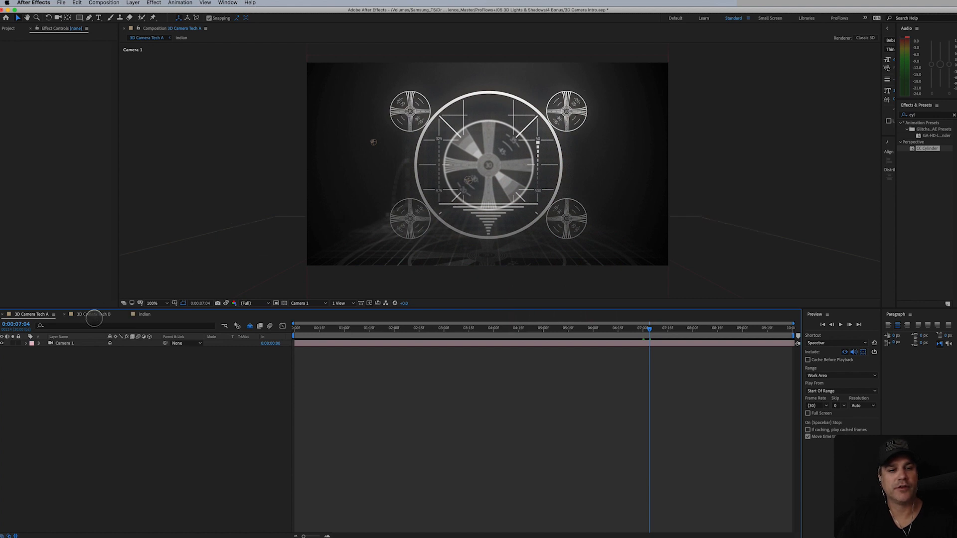
click(93, 314)
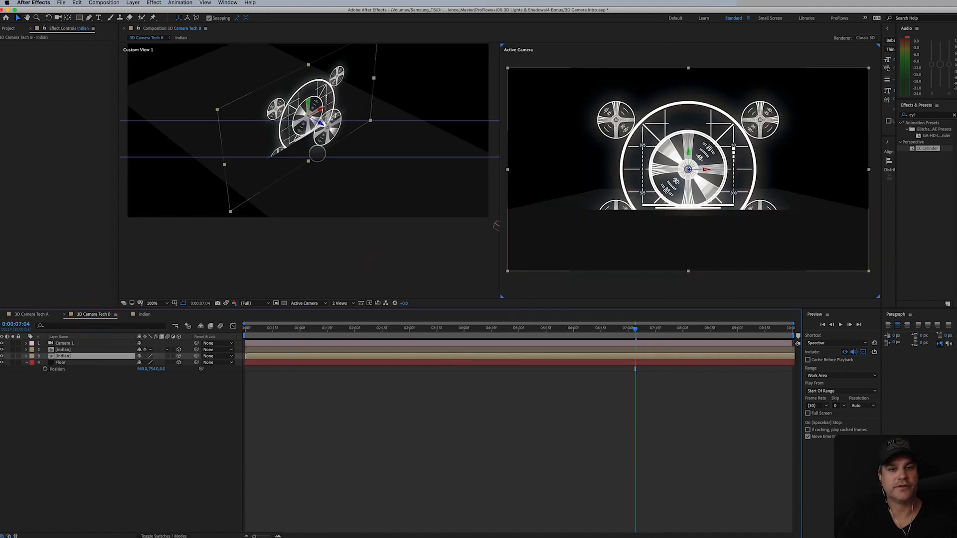
click(42, 313)
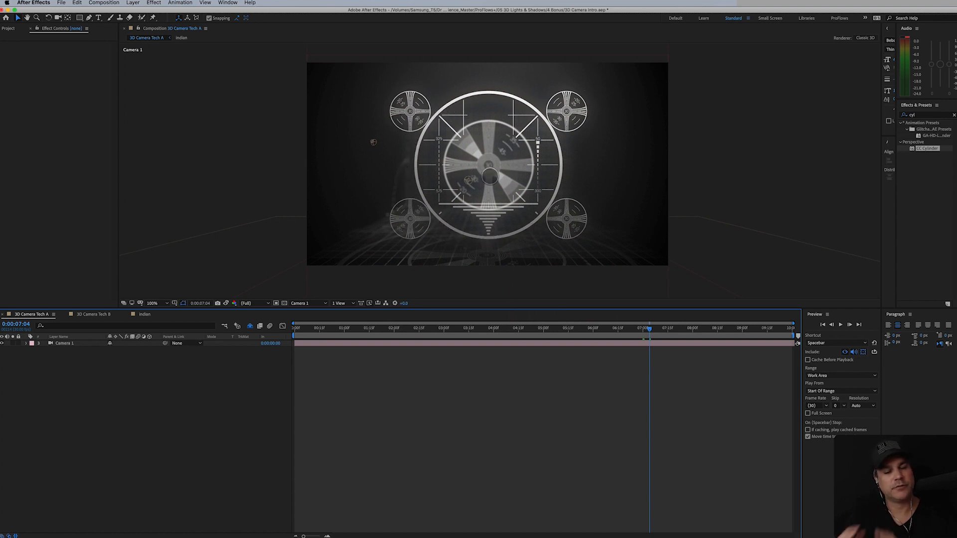
click(93, 314)
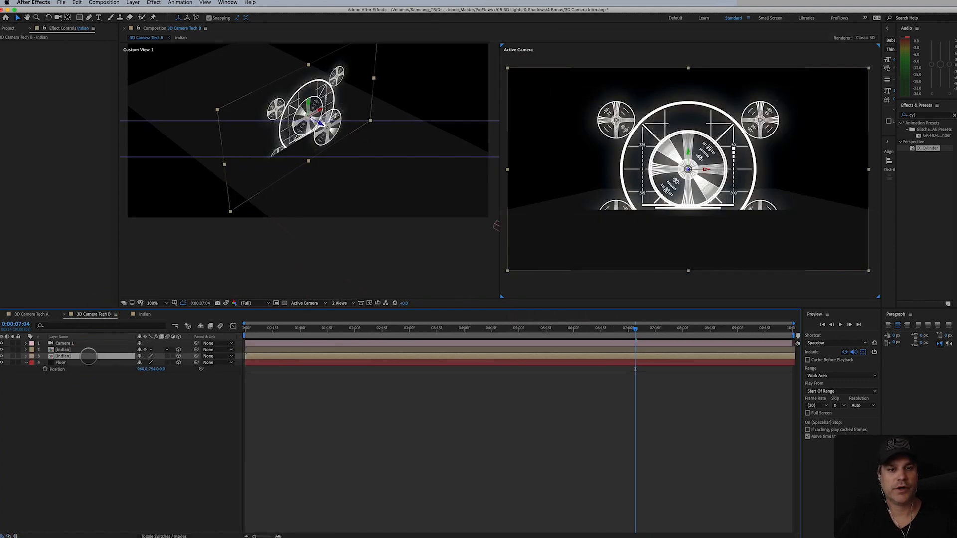
Set the lower Indian copy's X Rotation to -90° and move it down to the floor
key(r)
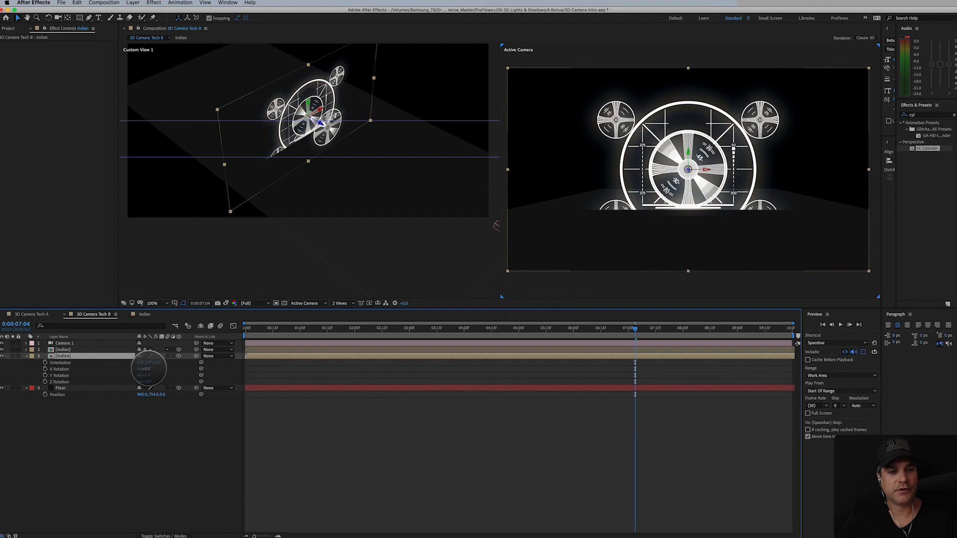
mouse_move(145, 369)
mouse_down()
mouse_move(124, 373)
mouse_move(148, 369)
mouse_up()
text(-90)
key(Return)
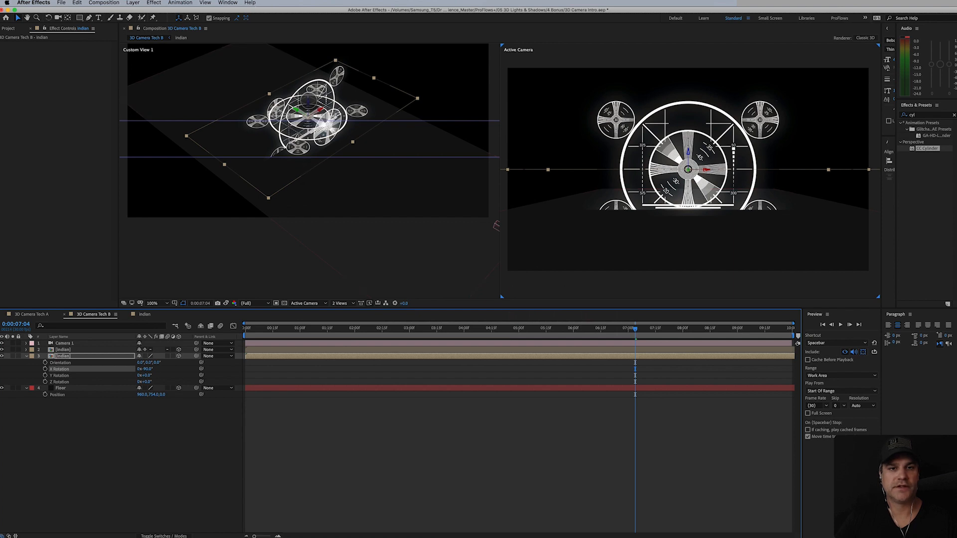
drag(308, 101, 313, 143)
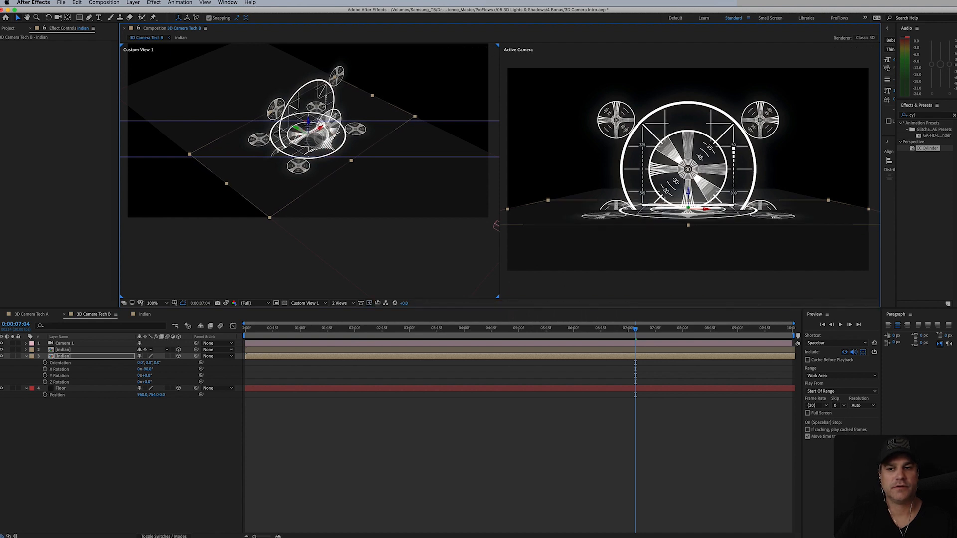
Check the reference in 3D Camera Tech A and lower the Floor layer to a Y position of about 1038
click(32, 314)
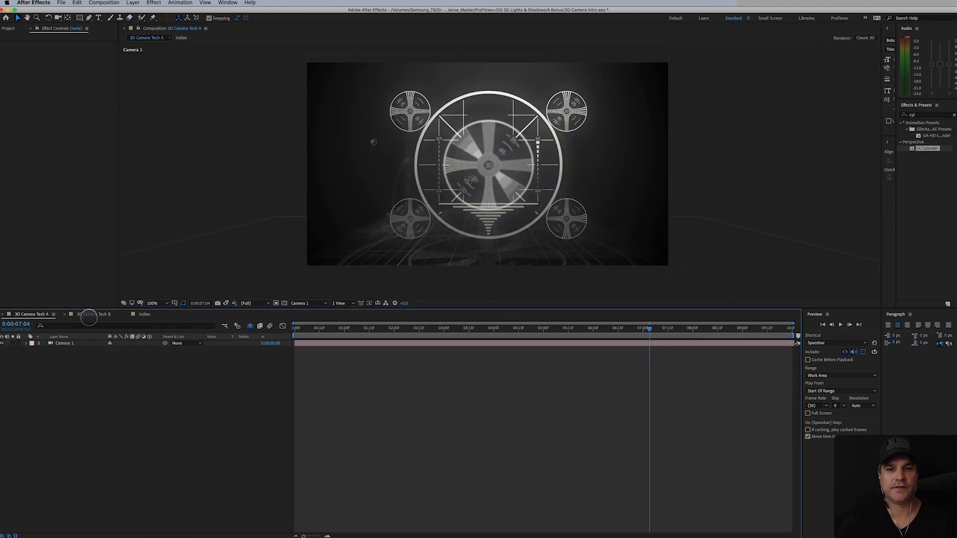
click(89, 314)
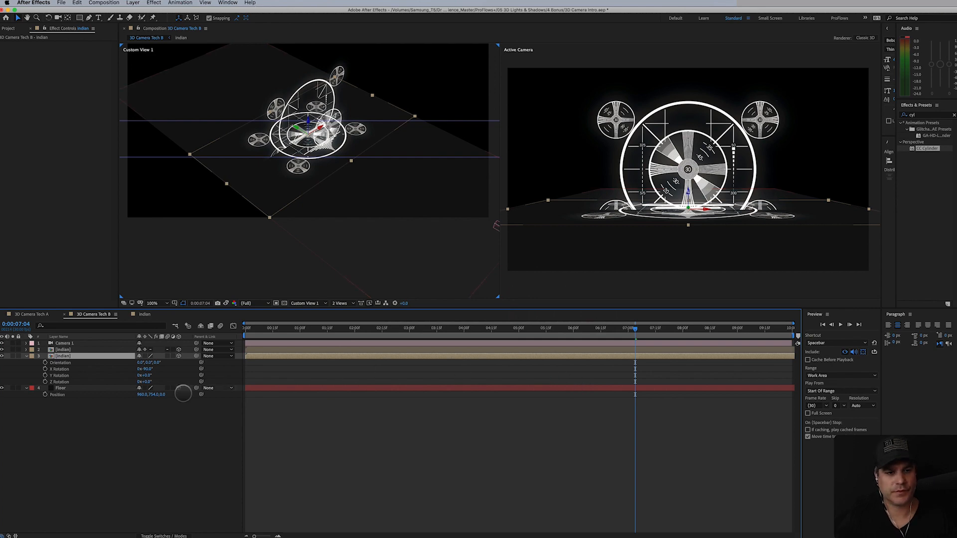
click(104, 388)
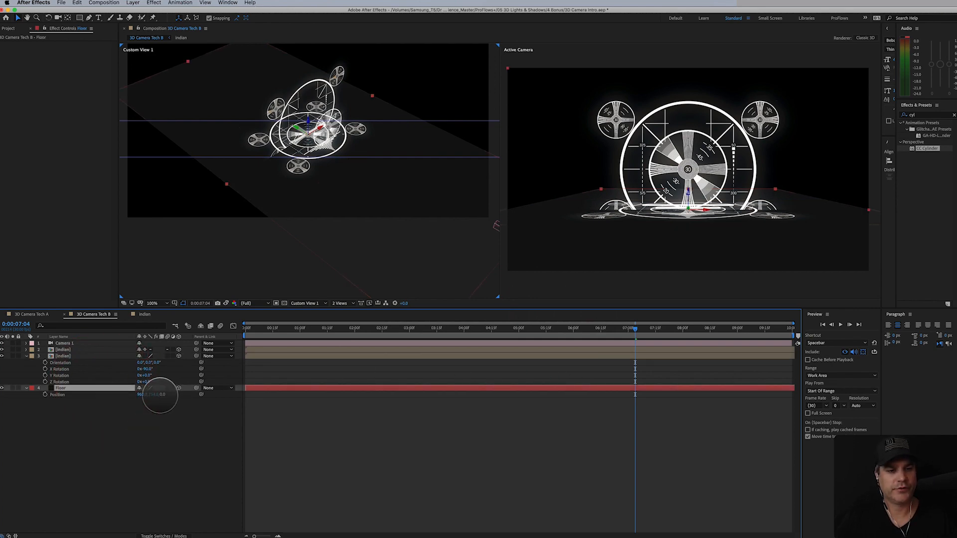
drag(149, 394, 259, 393)
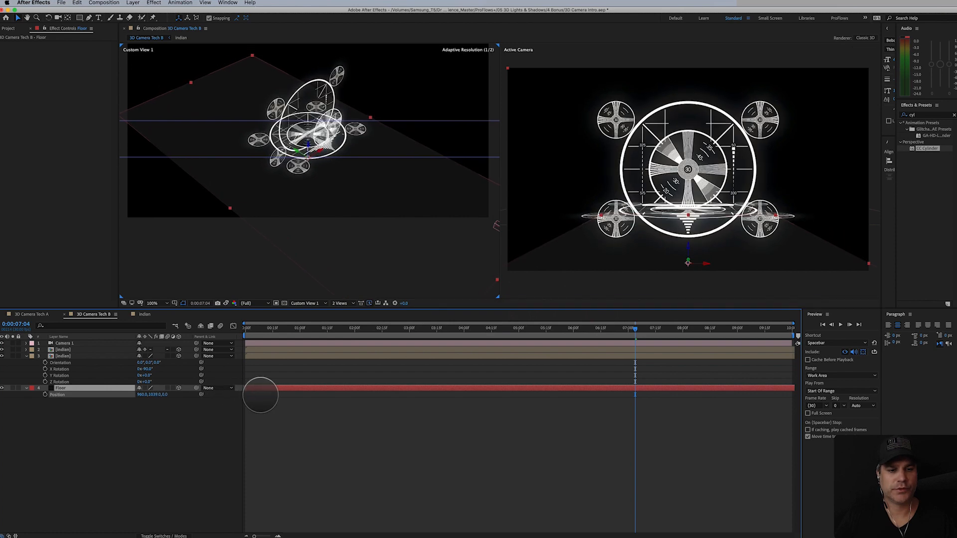
Lower the flat Indian copy to a Y position of about 966
click(99, 356)
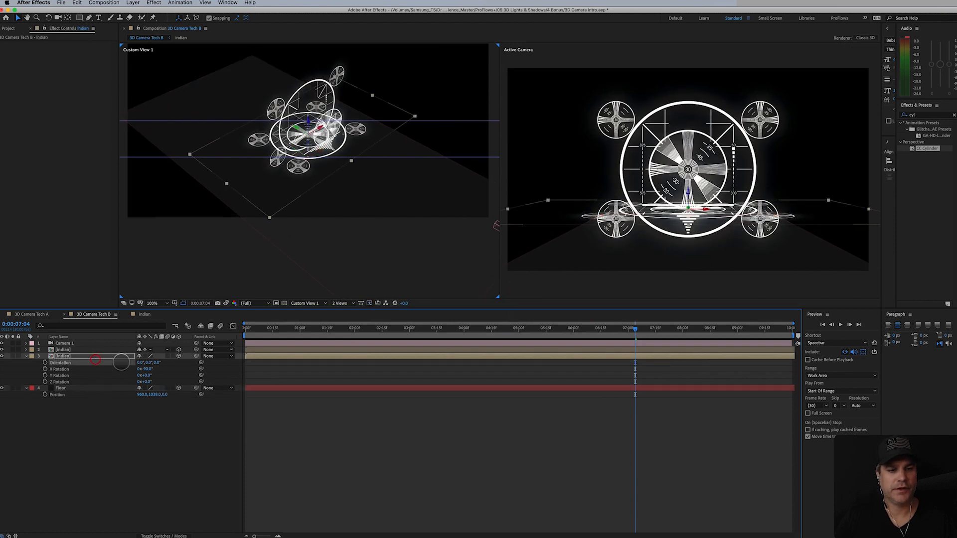
key(p)
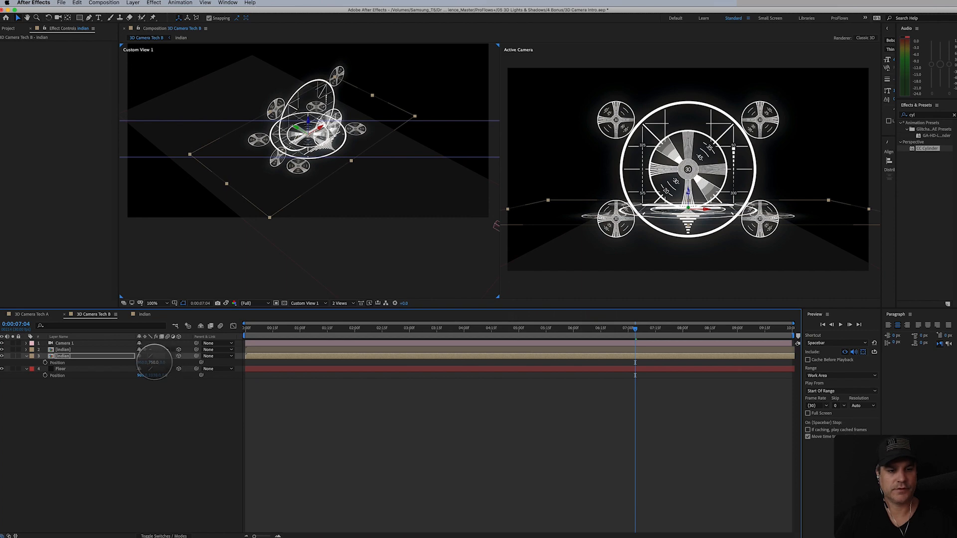
drag(154, 362, 225, 366)
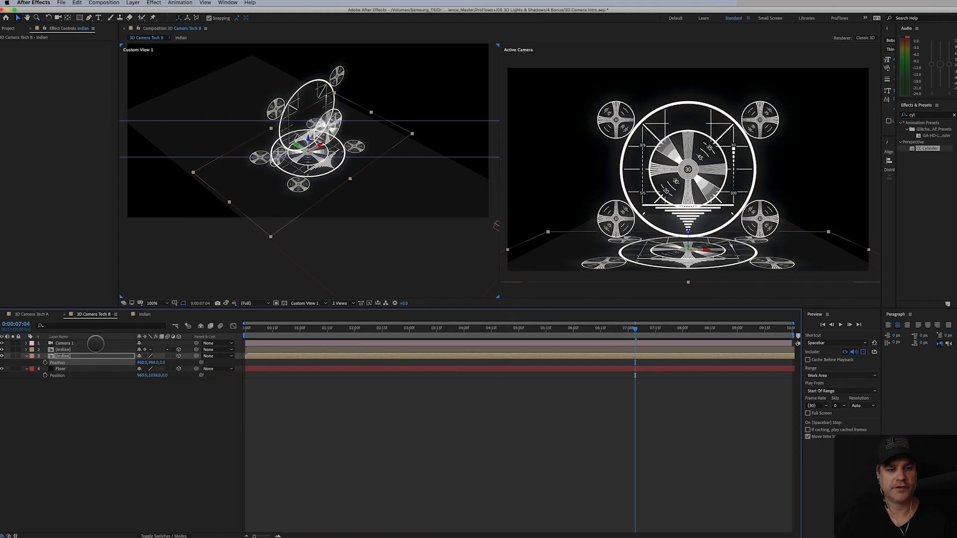
Change Camera 1's lens preset to 28mm in its camera settings
click(95, 343)
click(132, 2)
click(142, 22)
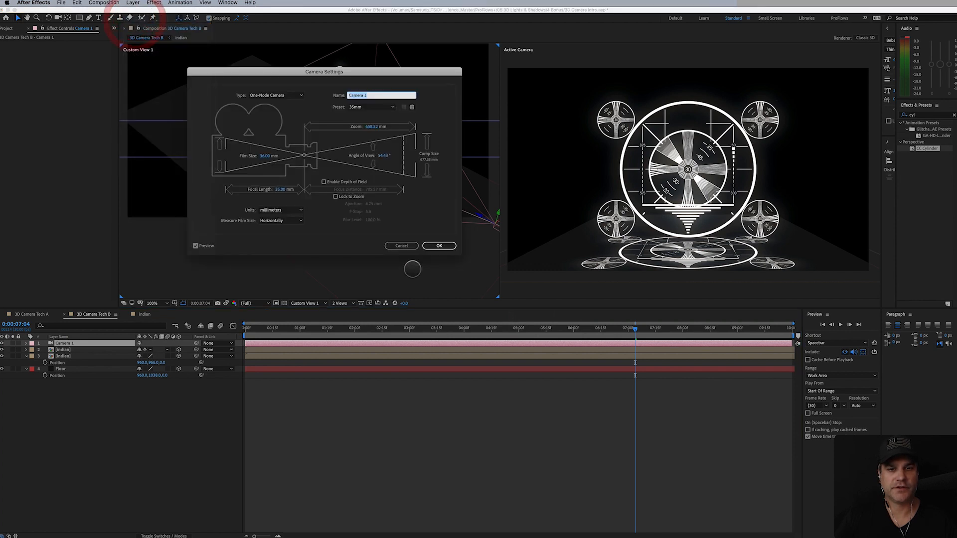
click(364, 108)
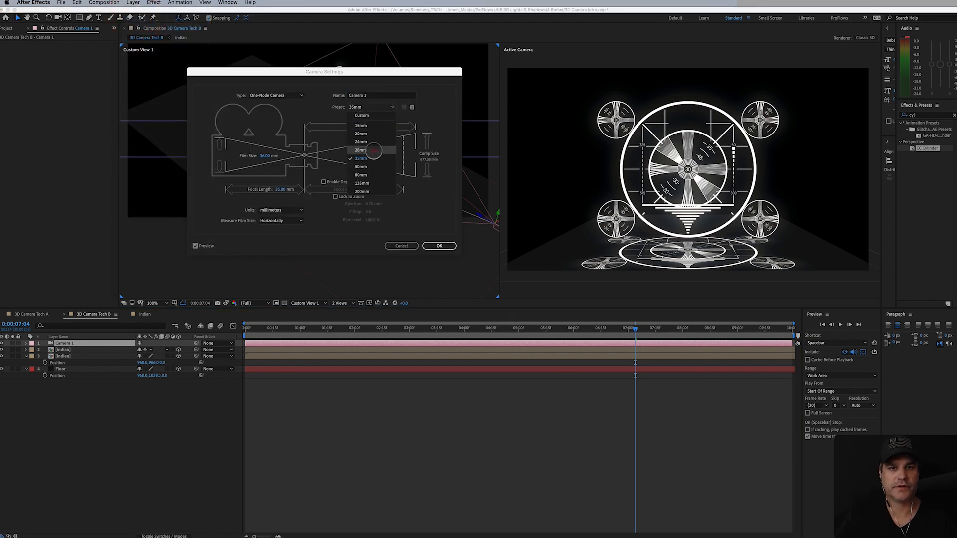
click(373, 151)
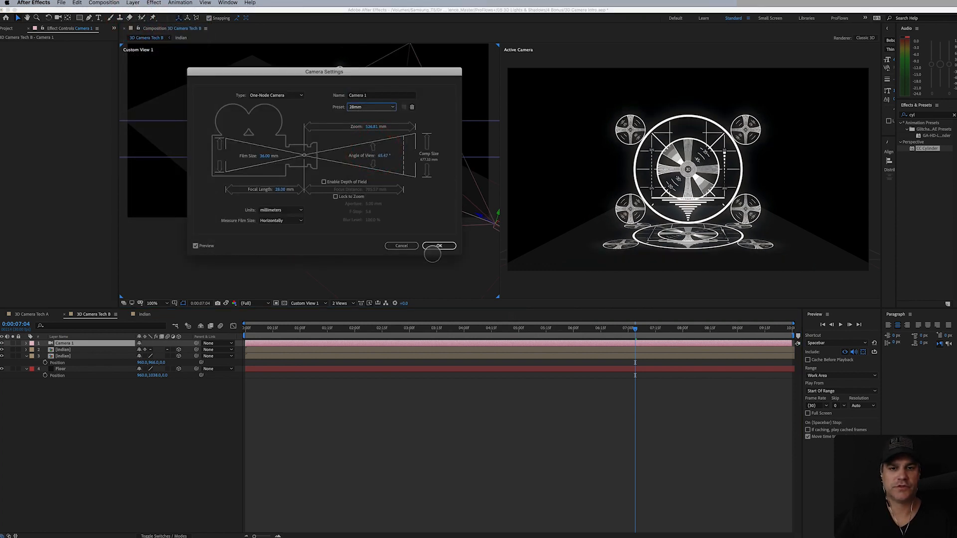
click(437, 245)
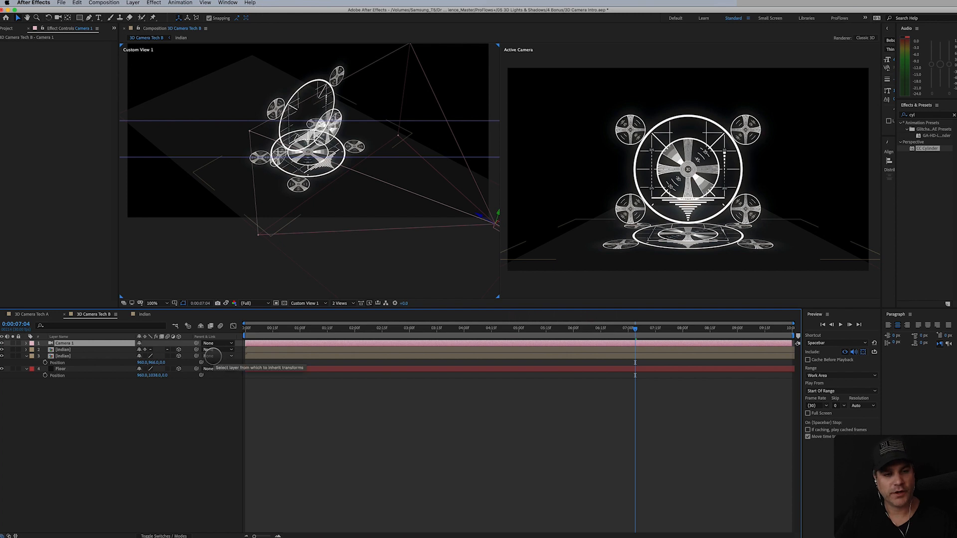
Move the flat Indian copy down to a Y position of about 1018, collapse its properties and select the Floor layer
click(90, 357)
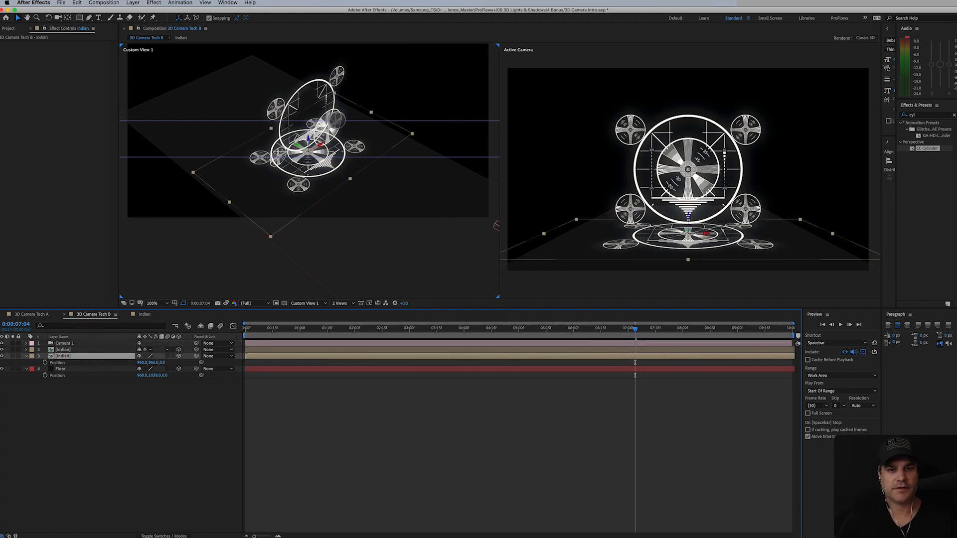
drag(308, 142, 309, 148)
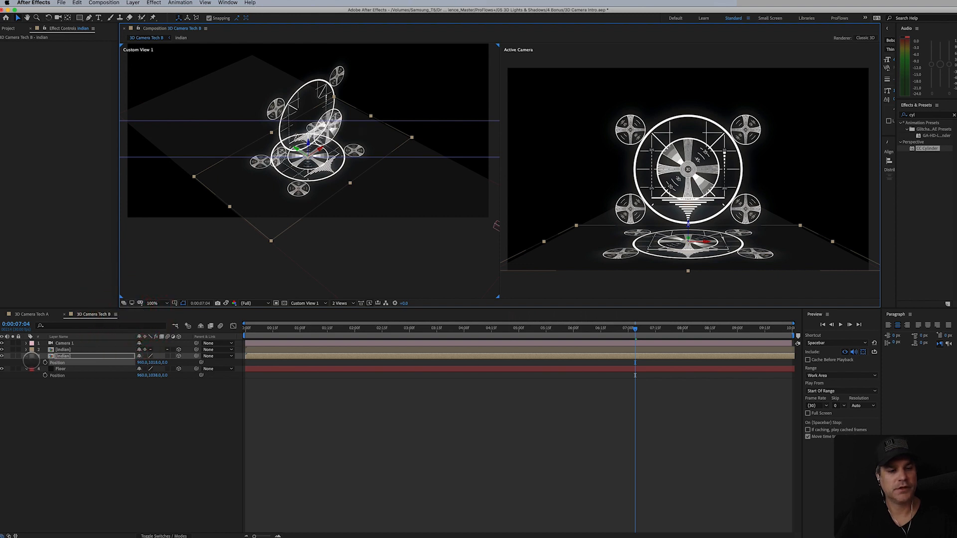
click(26, 356)
click(60, 362)
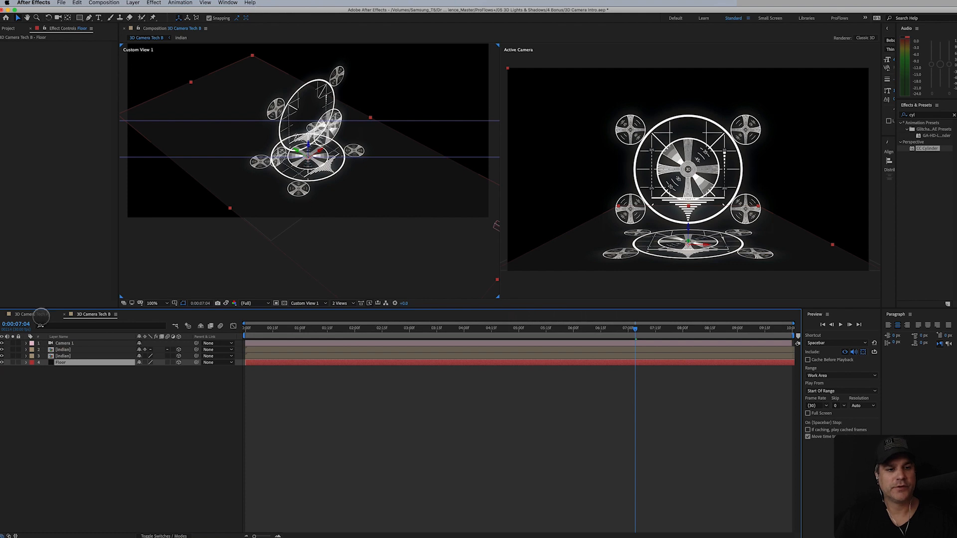
Check the reference in 3D Camera Tech A and apply the Grid effect to the Floor layer in 3D Camera Tech B
click(36, 315)
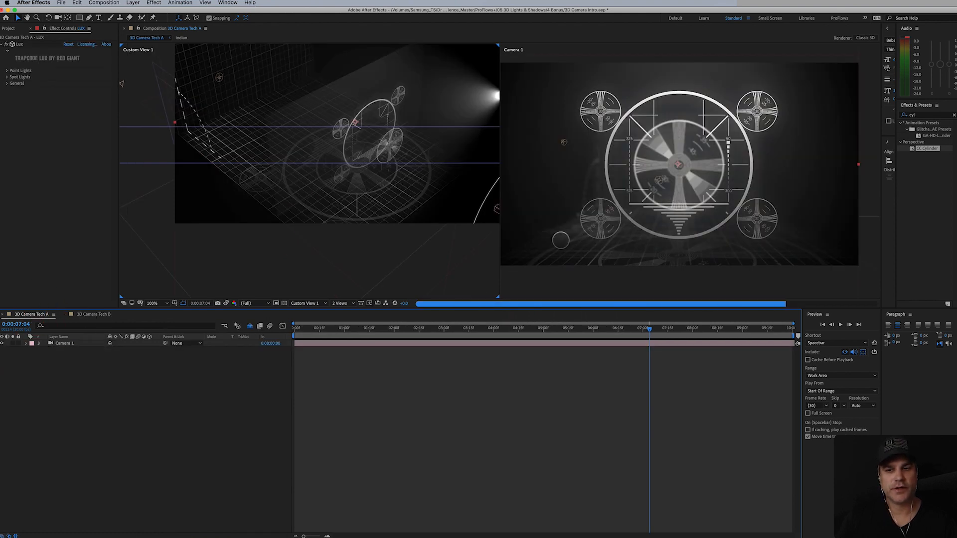
click(92, 316)
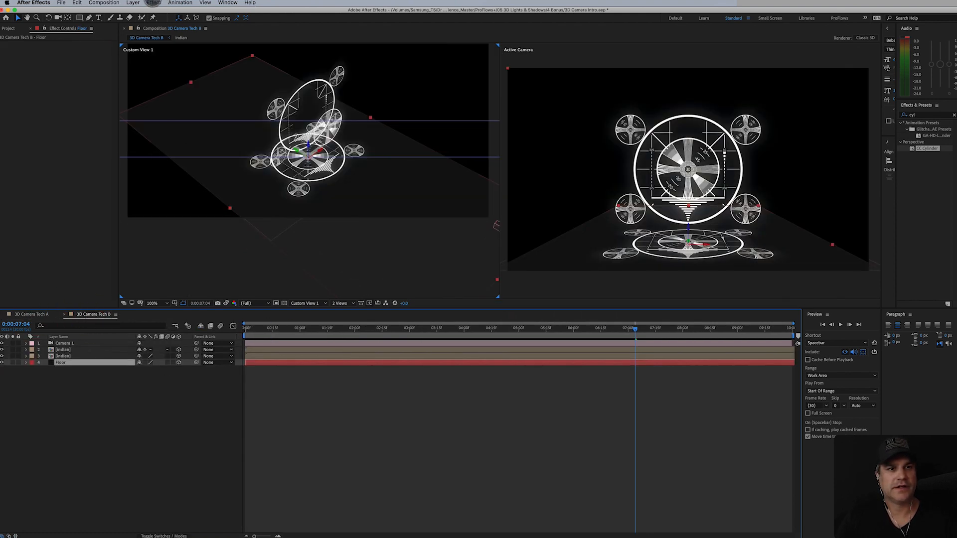
click(154, 2)
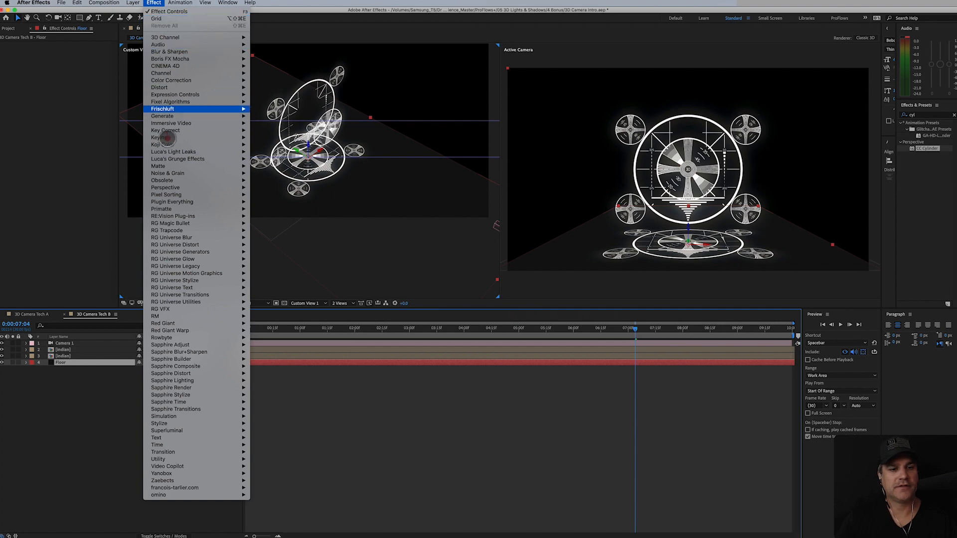
mouse_move(194, 116)
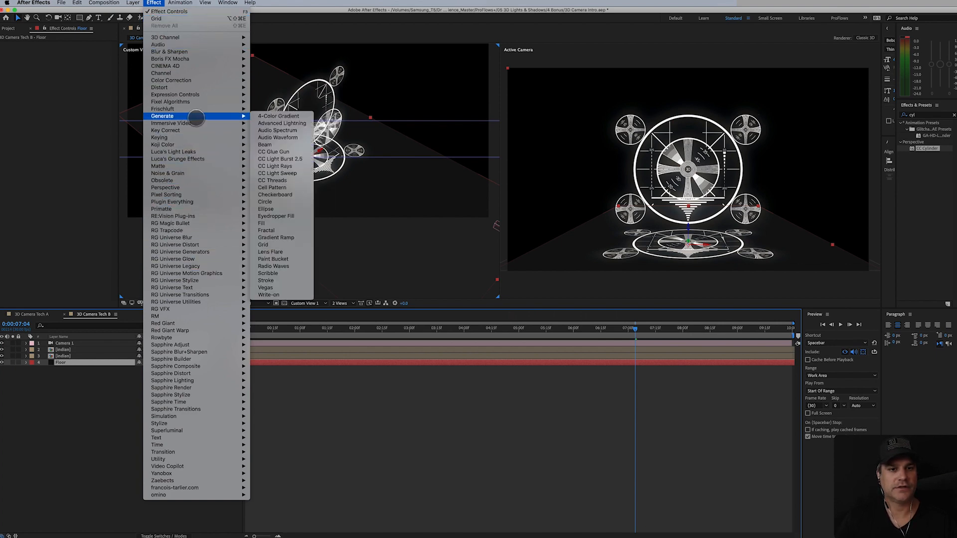
click(263, 245)
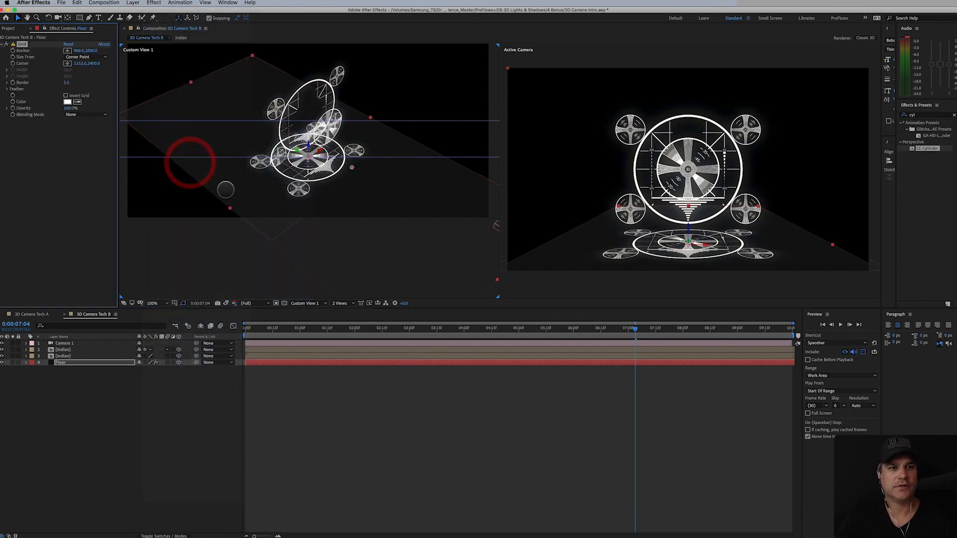
Size the floor's grid with the Width Slider option, setting its width to 90 and its border to 3
click(81, 57)
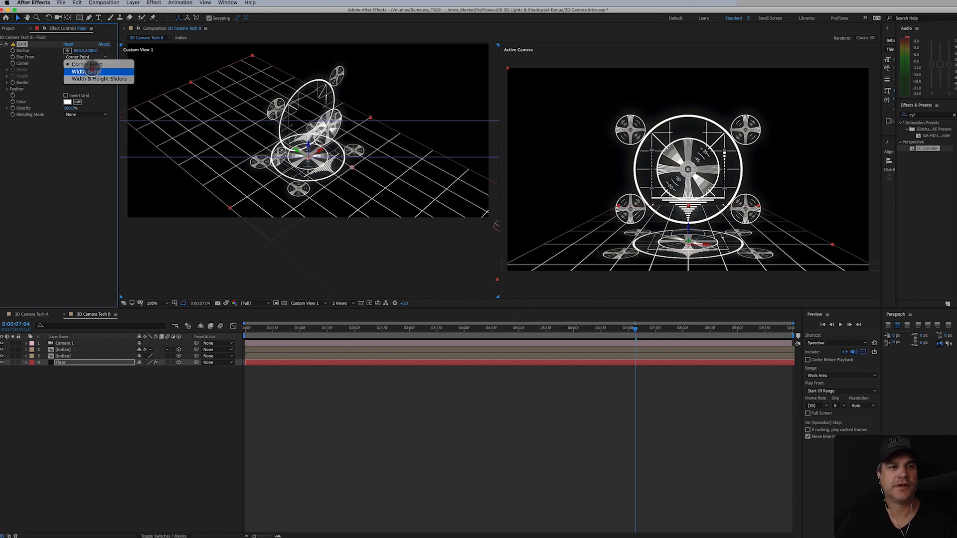
click(93, 72)
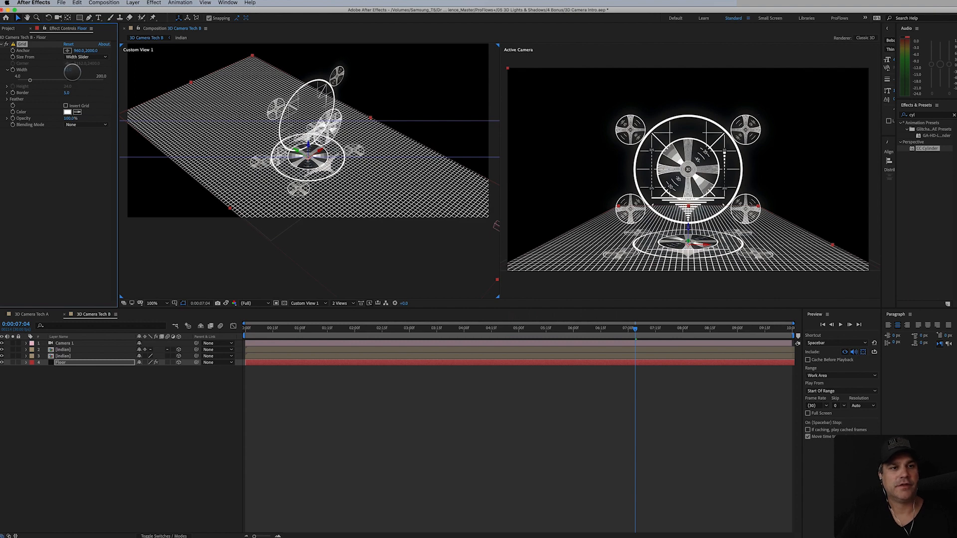
click(68, 71)
drag(67, 70, 85, 71)
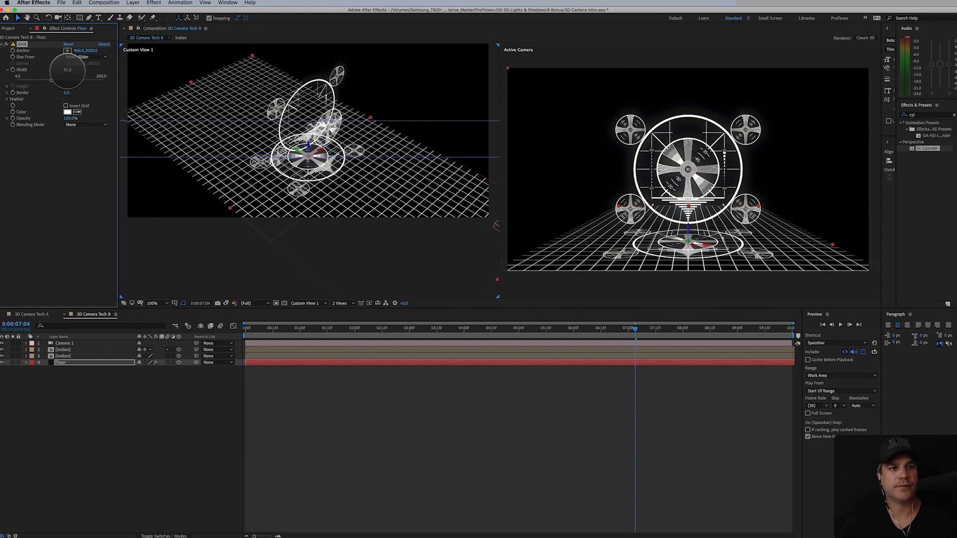
click(67, 69)
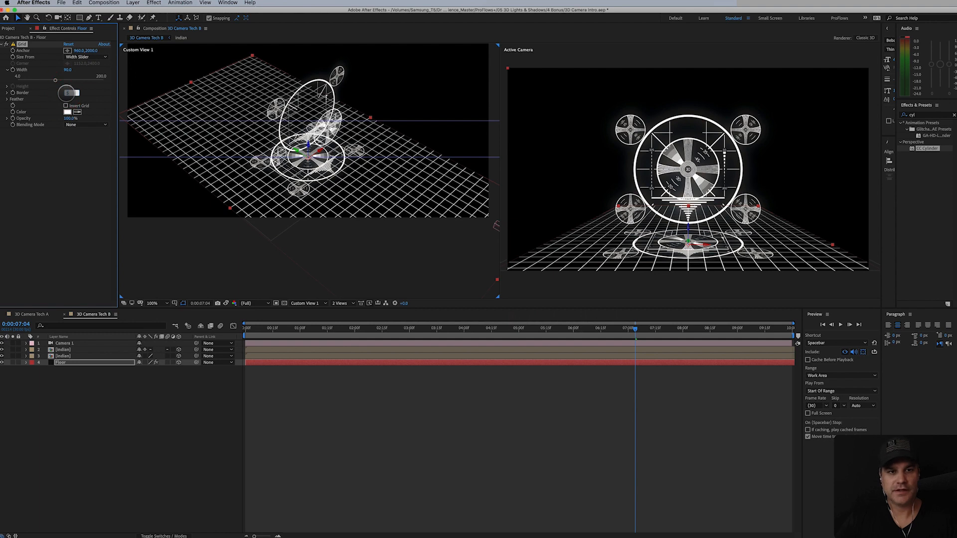
key(Return)
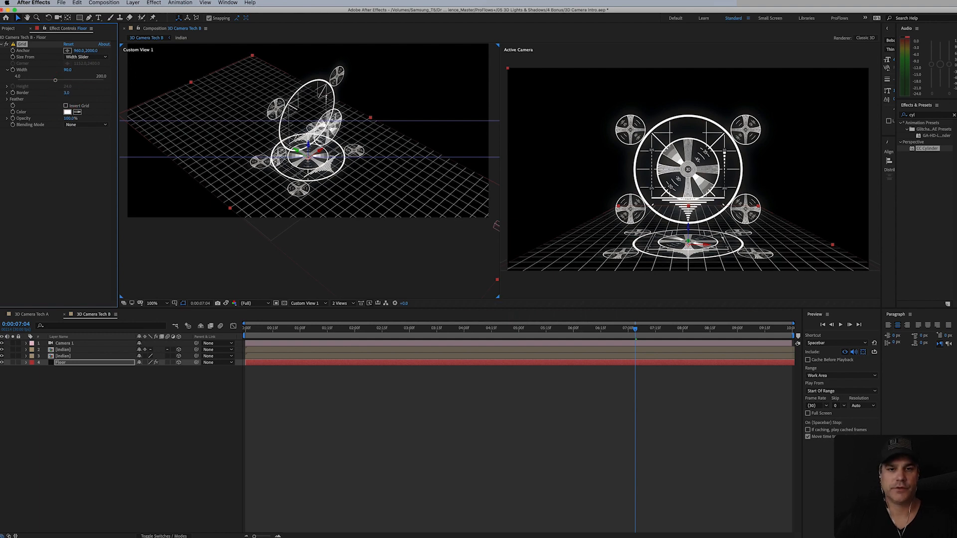
Duplicate the Floor layer and set the copy's X Rotation to 0° to stand it upright as a wall
click(88, 364)
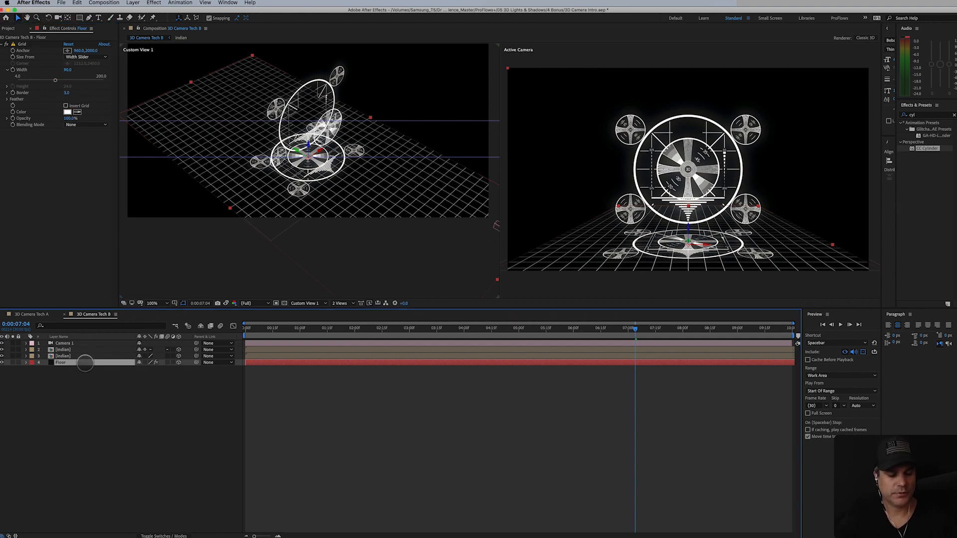
key(super+d)
key(r)
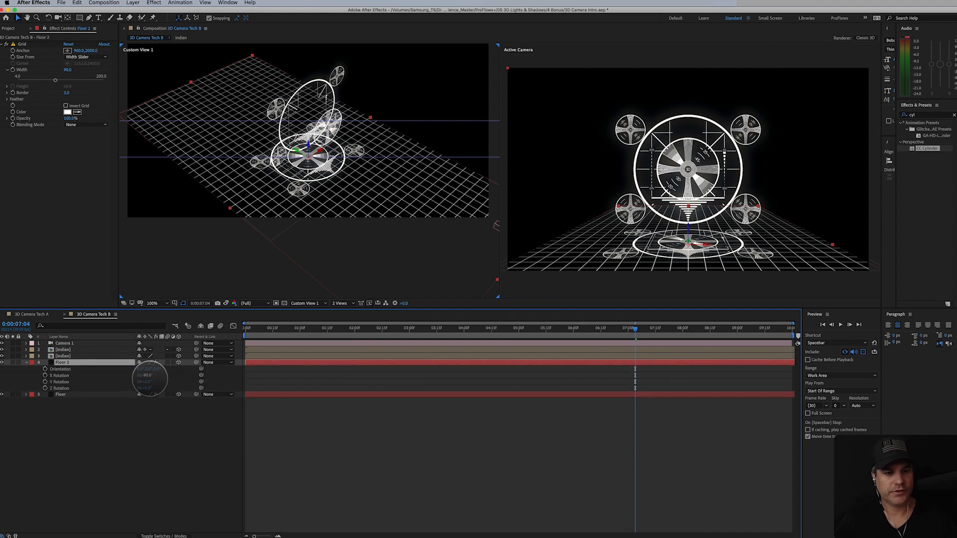
click(148, 375)
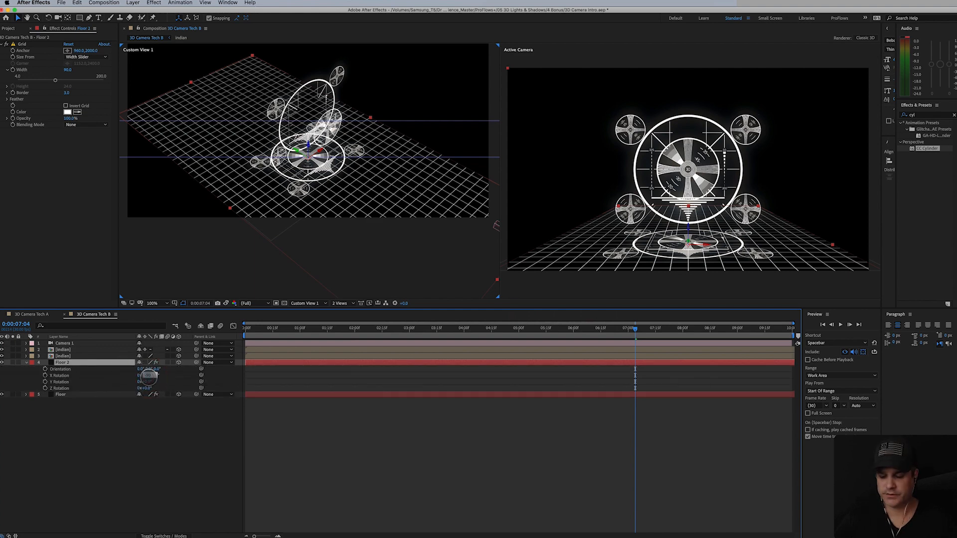
text(0)
key(Return)
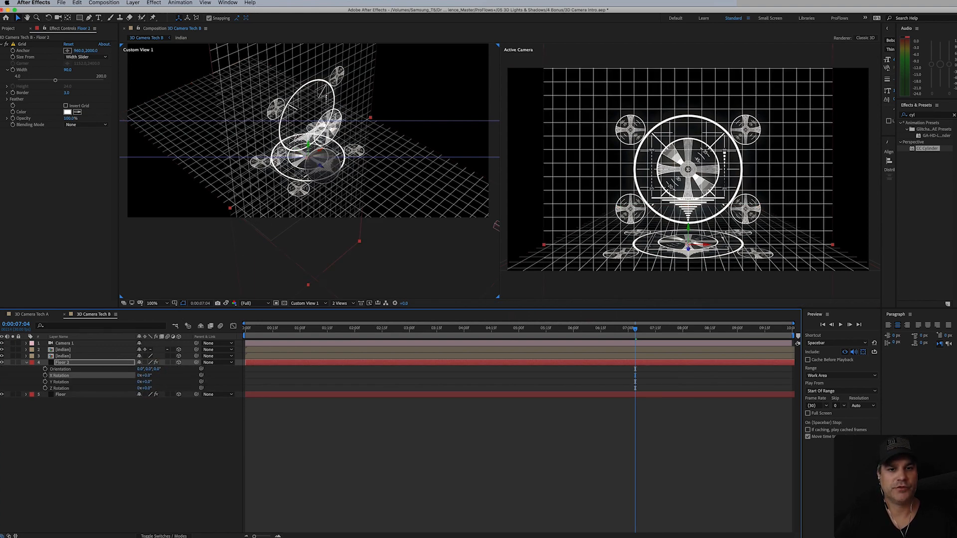
Move the upright Floor copy back behind the artwork and raise it above the floor
drag(321, 166, 282, 131)
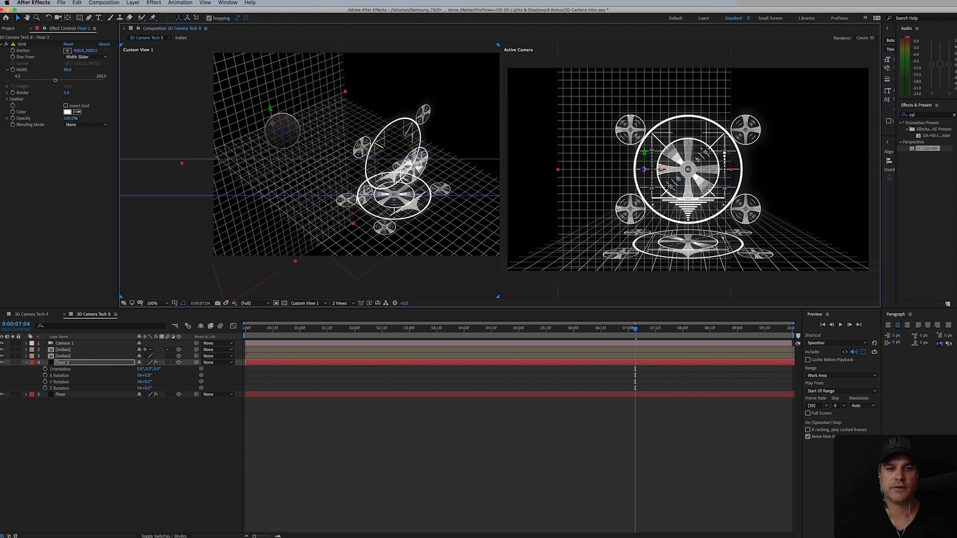
drag(270, 111, 245, 3)
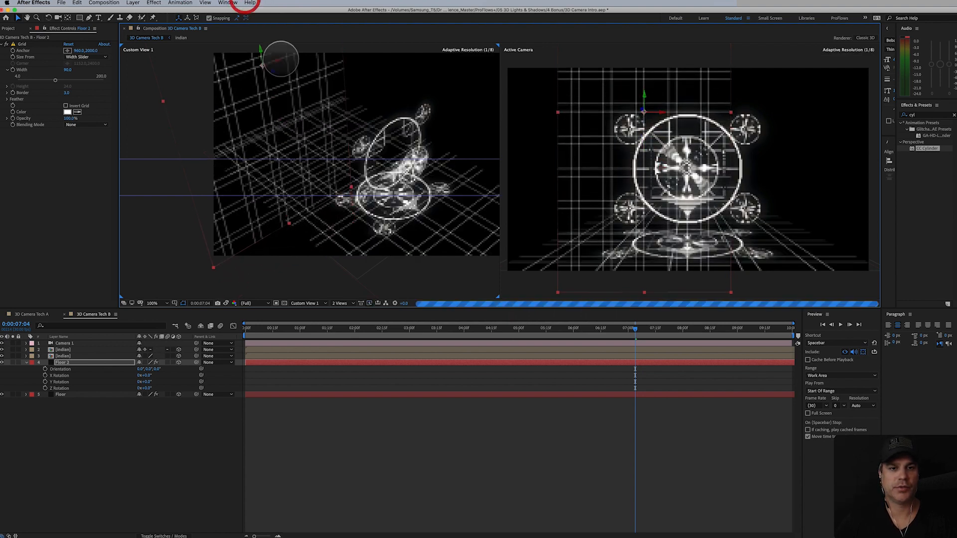
drag(261, 54, 259, 2)
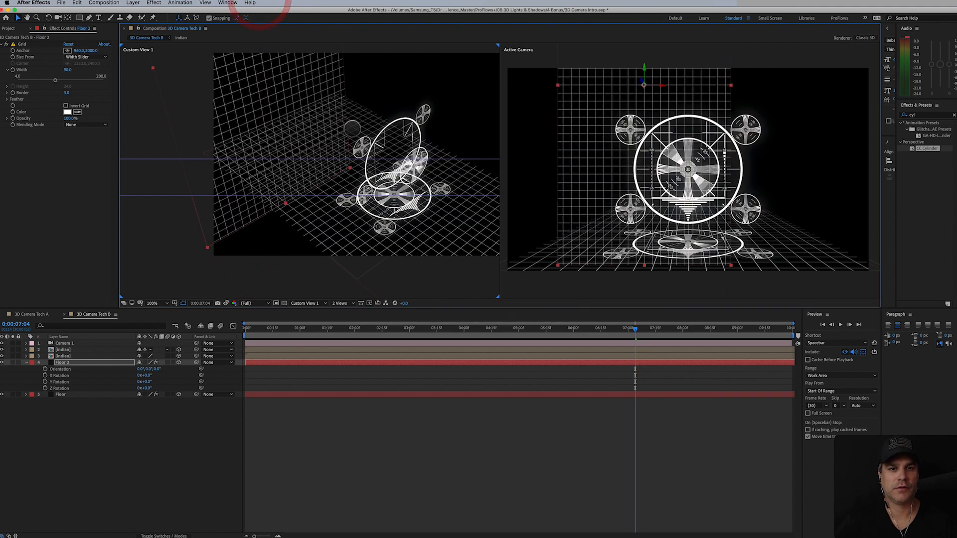
Switch Custom View 1 to the Left view and raise the wall until its lower edge meets the floor
click(334, 293)
click(321, 303)
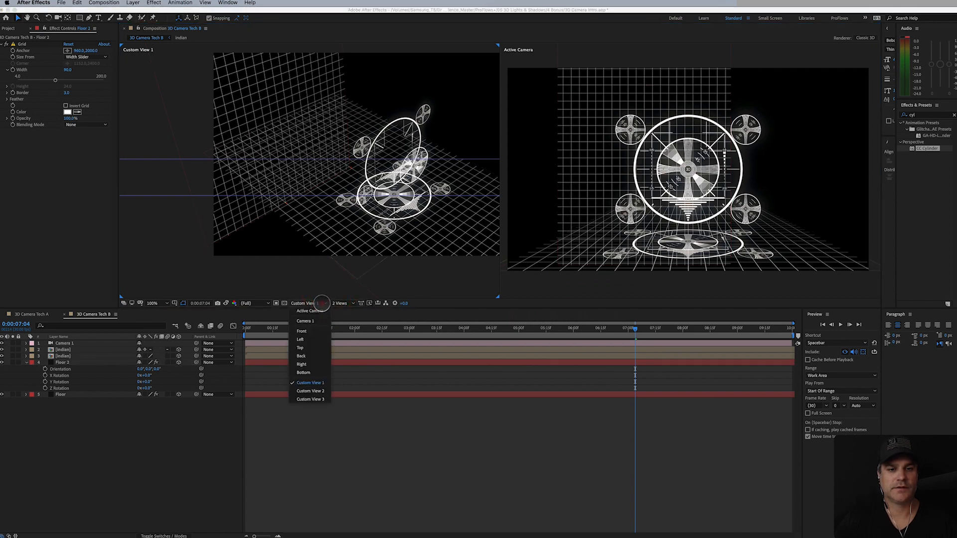
click(318, 339)
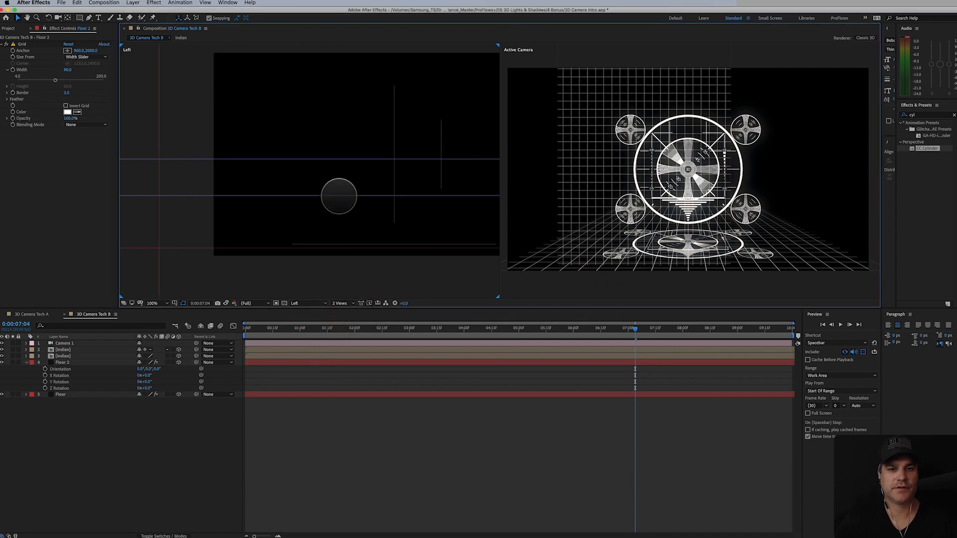
drag(338, 196, 480, 195)
scroll(403, 197, down, 3)
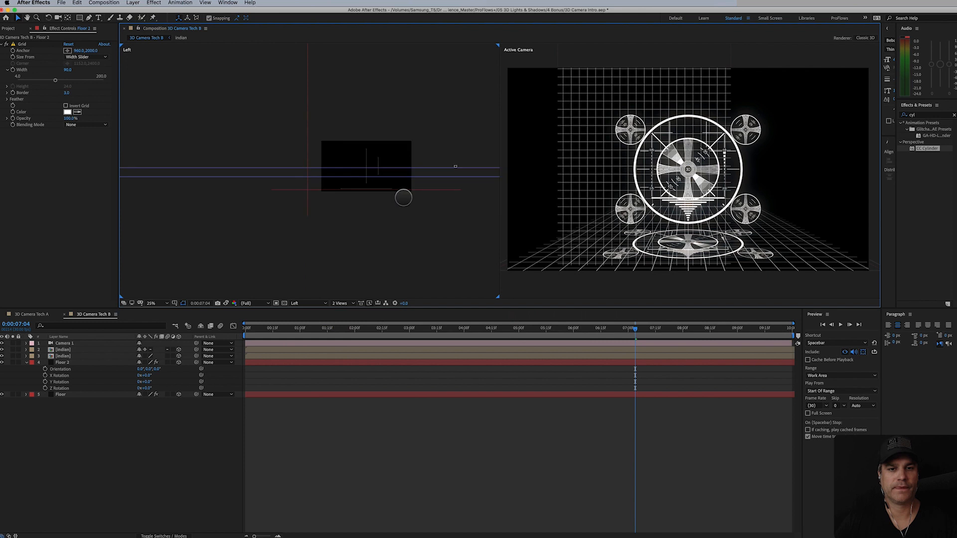
click(308, 139)
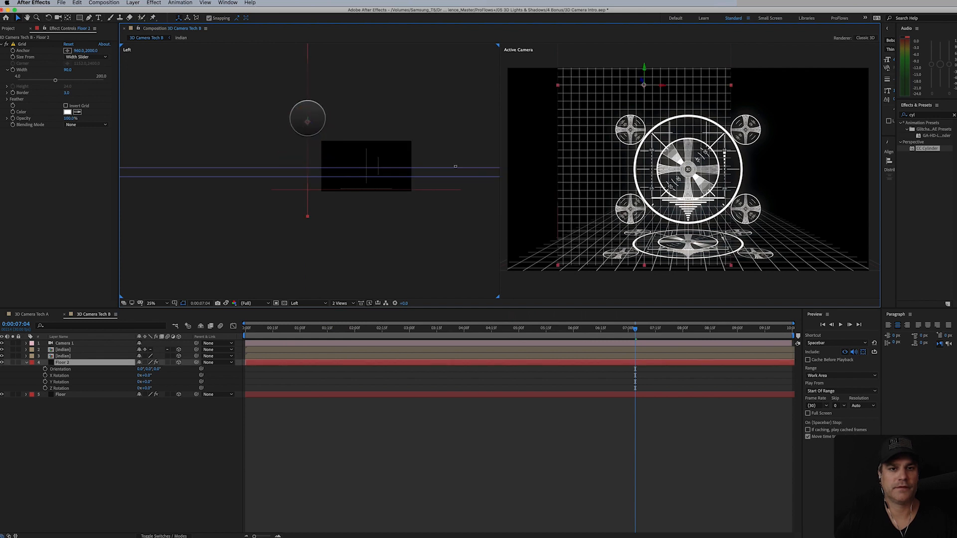
drag(307, 113, 311, 93)
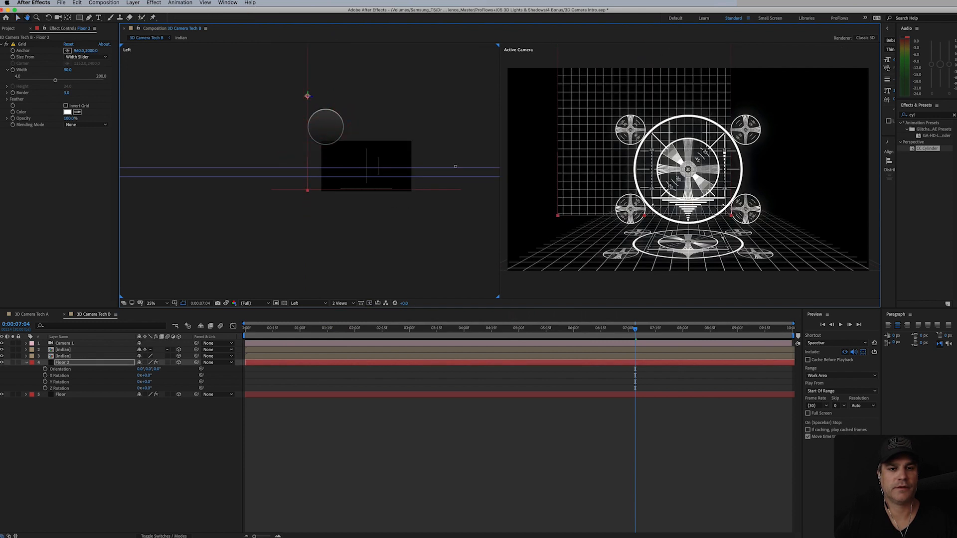
Align the wall with the floor's back edge in the Left view and centre it behind the artwork in the Active Camera view
scroll(333, 128, up, 4)
drag(334, 139, 199, 153)
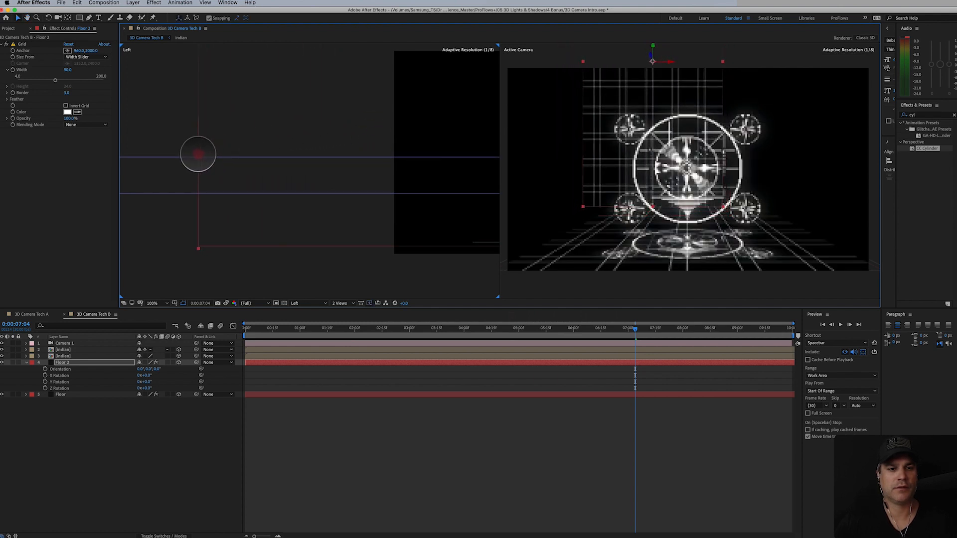
drag(260, 153, 351, 200)
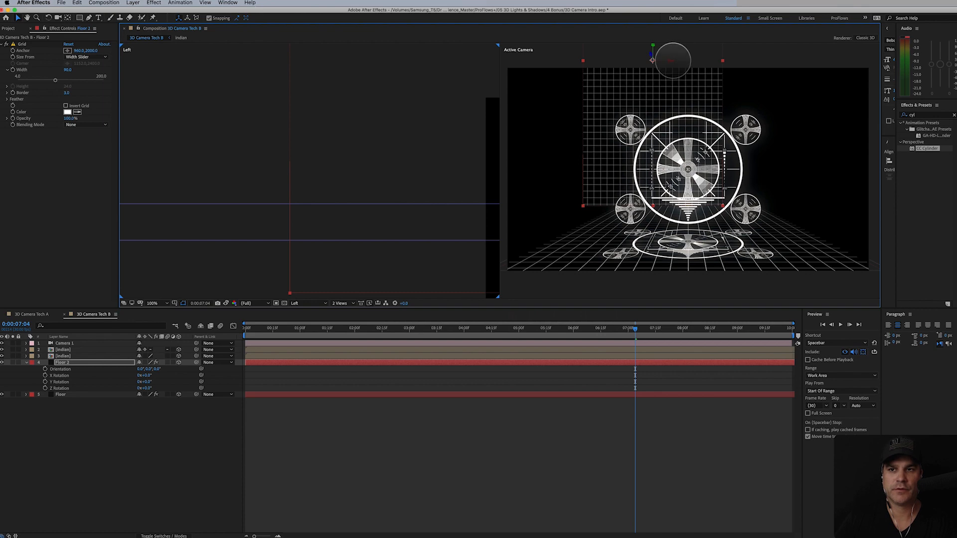
drag(672, 56, 765, 63)
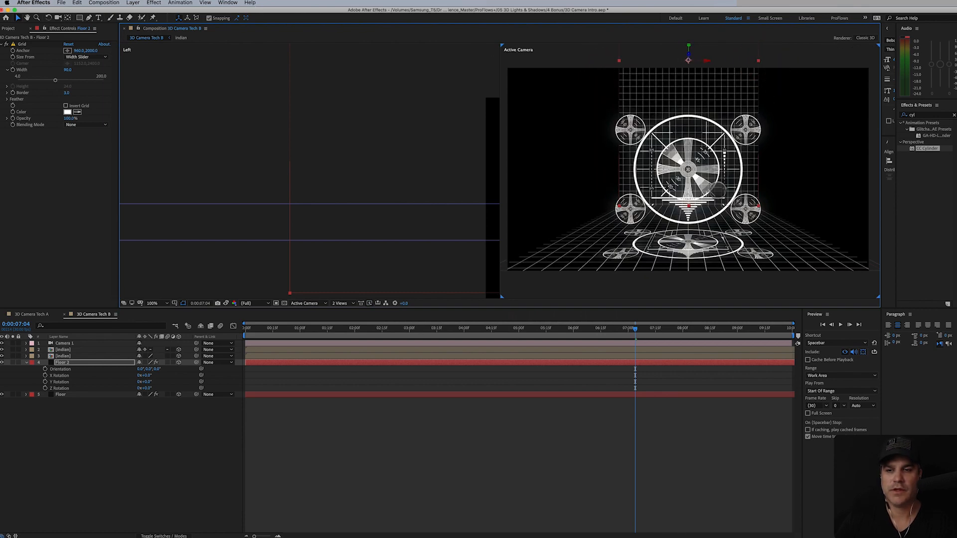
key(period)
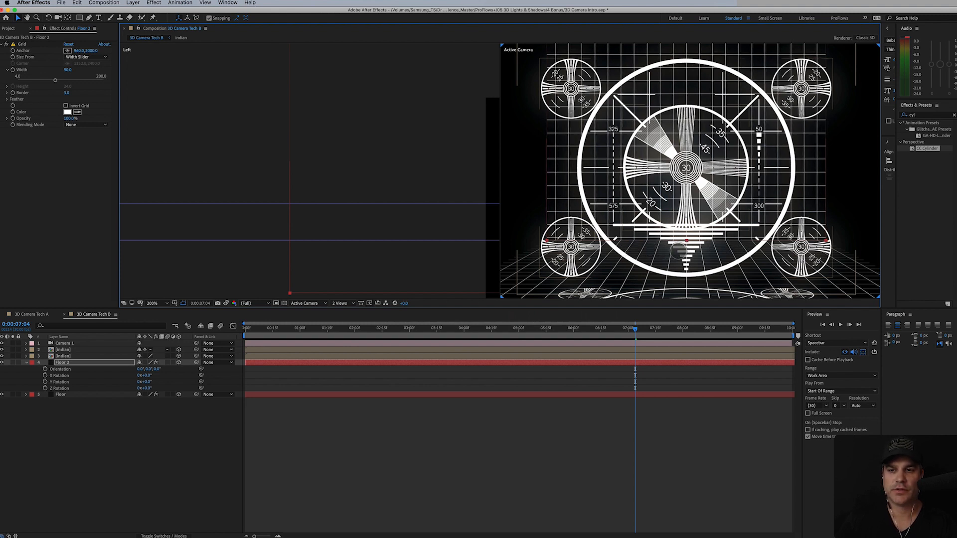
click(659, 249)
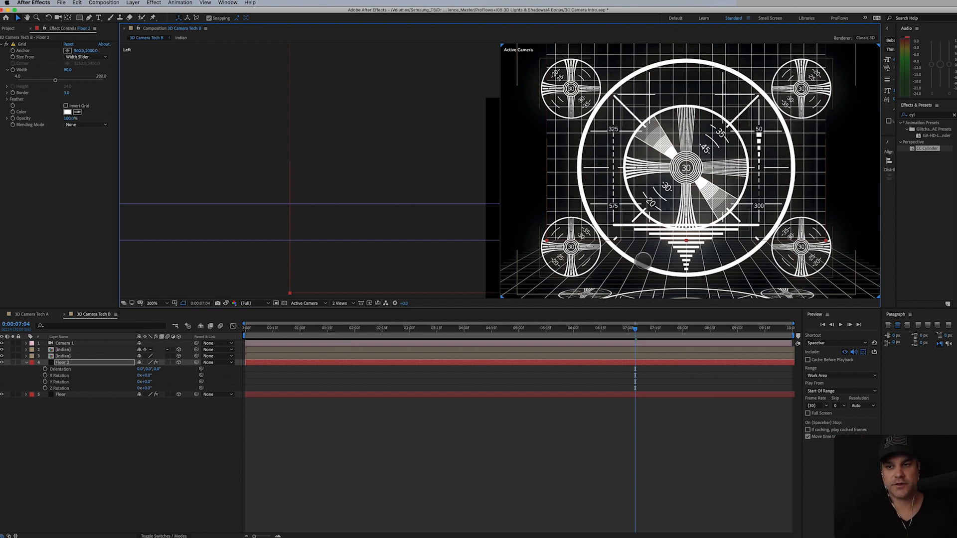
click(341, 302)
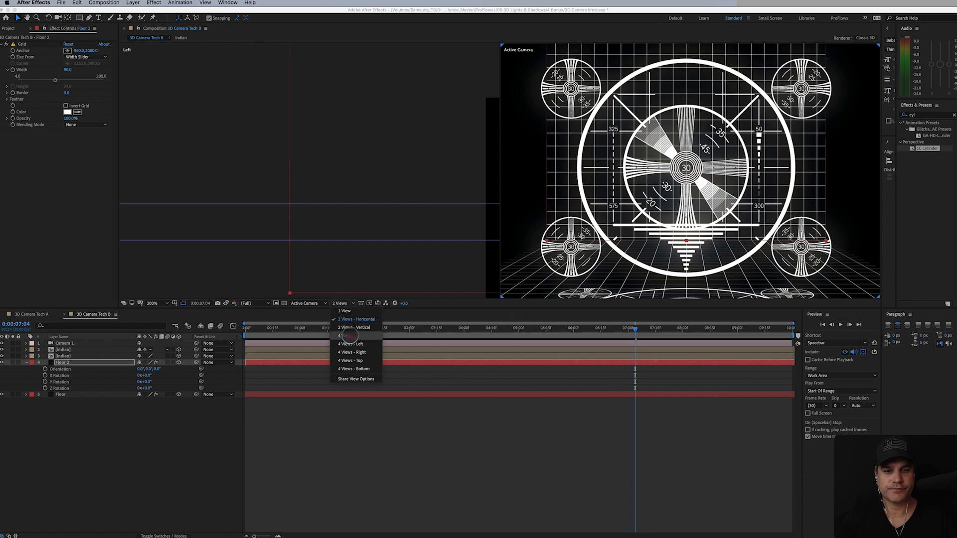
click(303, 303)
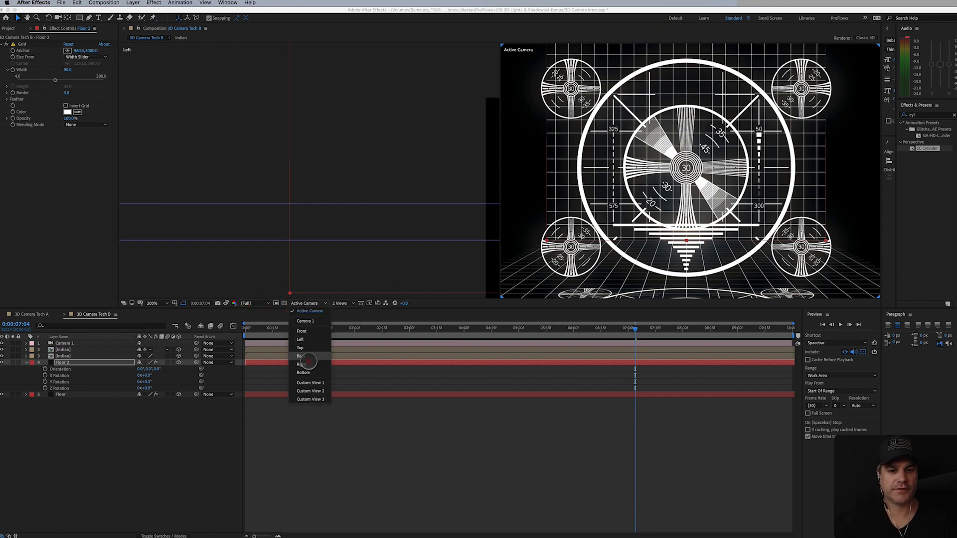
click(310, 382)
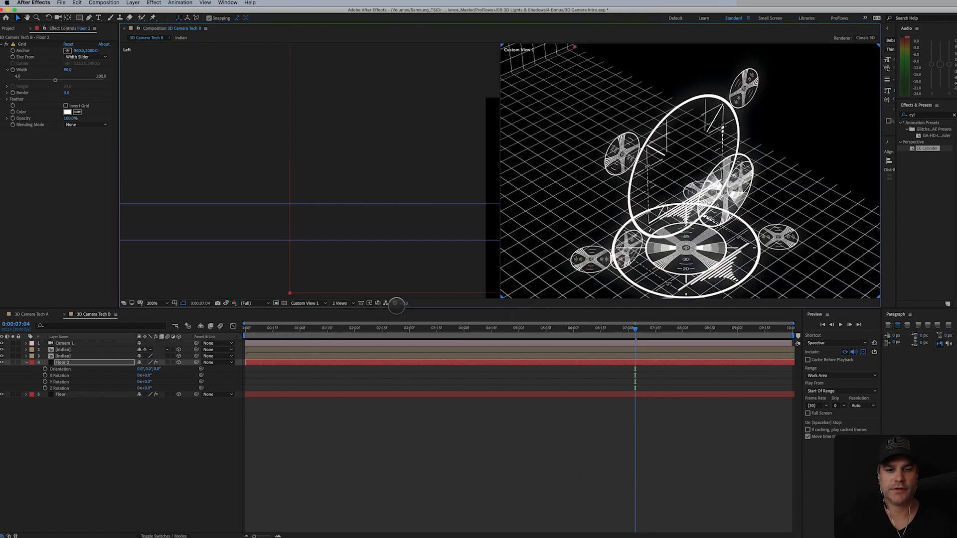
click(306, 303)
click(309, 312)
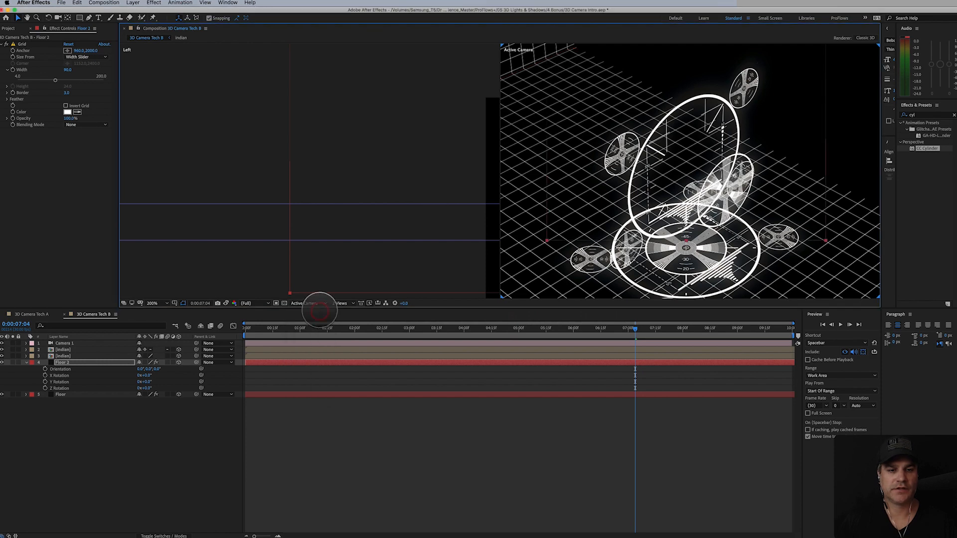
Switch the Left view to Custom View 1, reframe the scene and compare the wall with the reference in 3D Camera Tech A
click(314, 286)
click(309, 303)
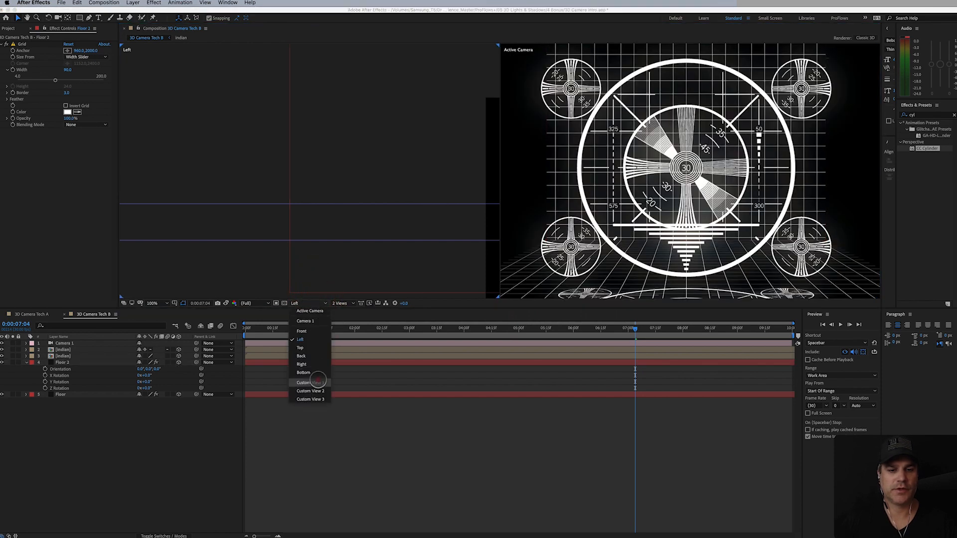
click(314, 383)
key(h)
drag(415, 201, 173, 197)
drag(345, 212, 255, 182)
key(v)
scroll(638, 237, down, 3)
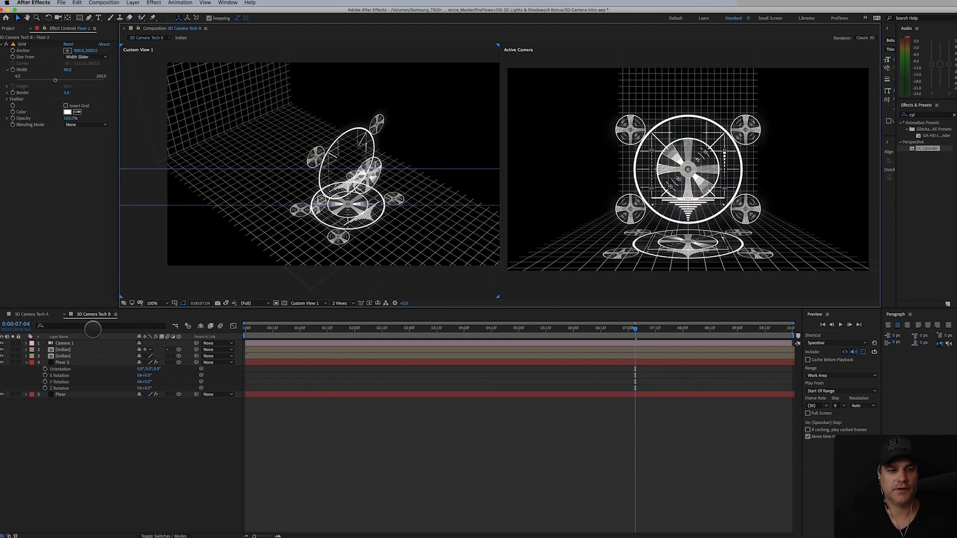
click(33, 315)
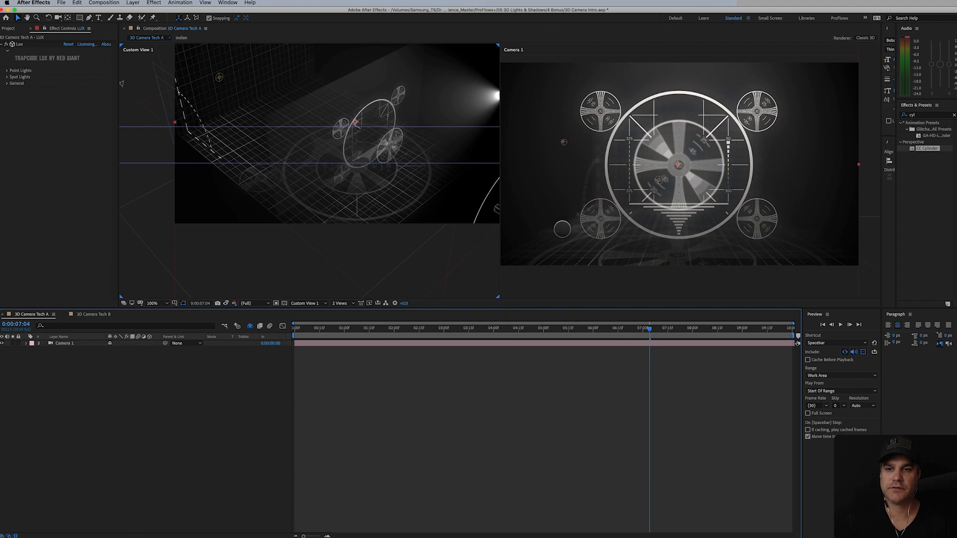
click(94, 315)
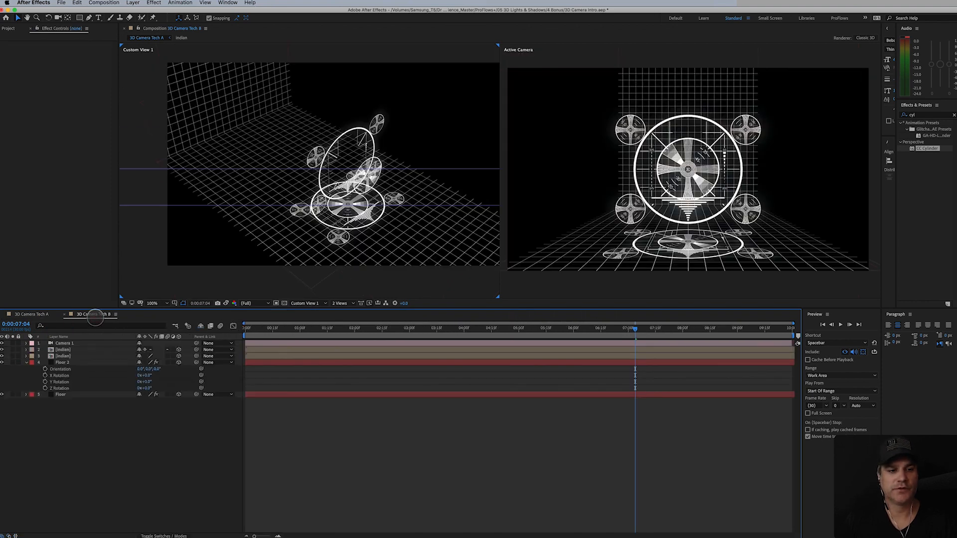
Collapse Floor 2's properties, paste the 45 degree Back shape layer and shift it outward along the floor's left edge
click(37, 362)
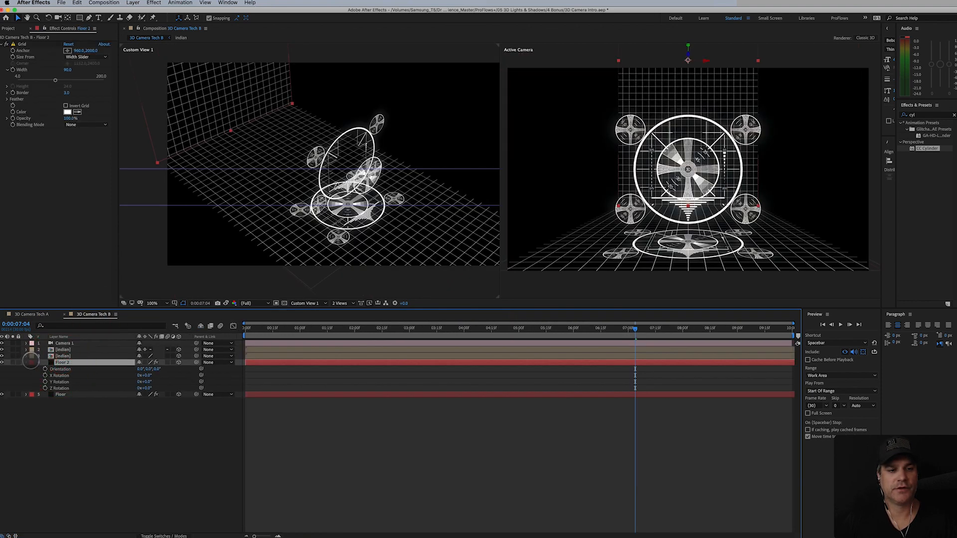
click(26, 363)
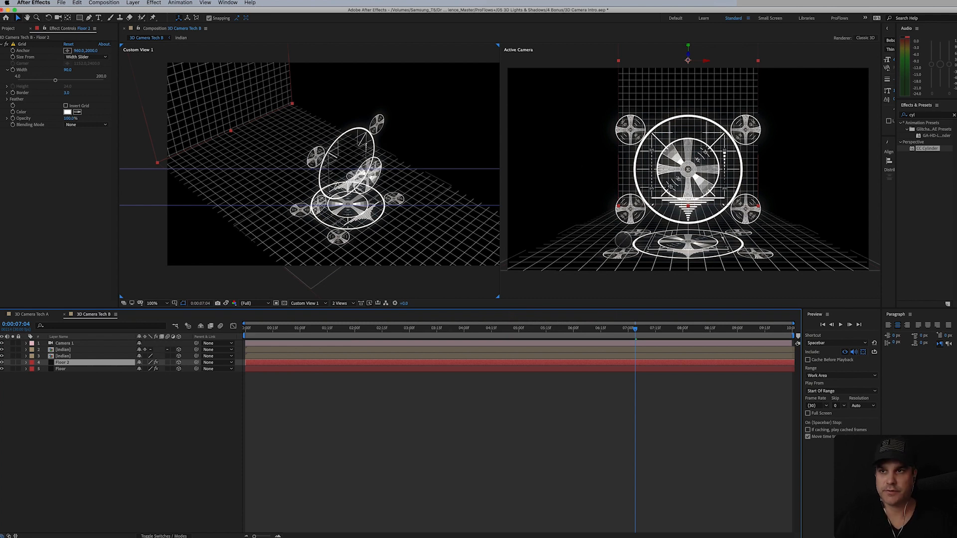
key(super+v)
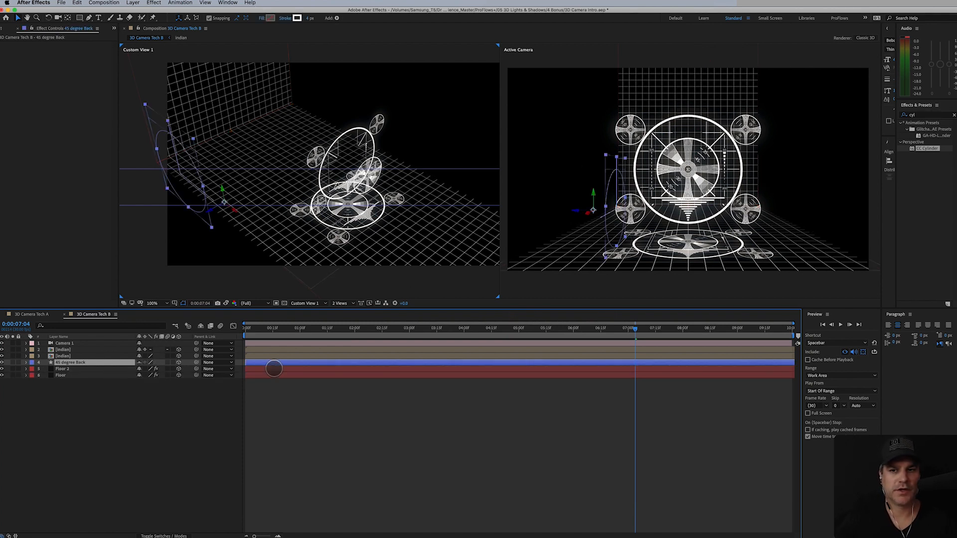
drag(212, 210, 193, 218)
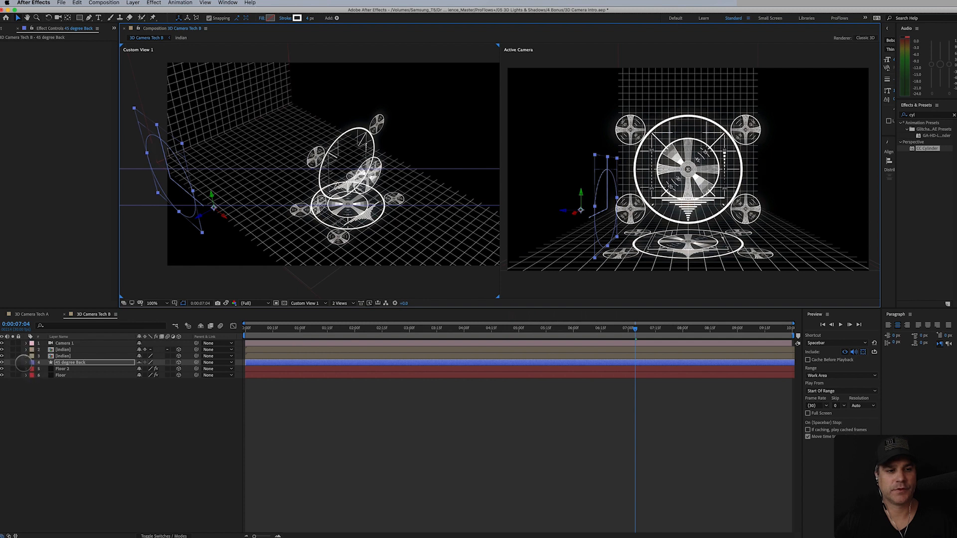
Solo the 45 degree Back layer and inspect its dashed angle shape up close in Custom View 1
click(13, 362)
drag(252, 235, 367, 228)
key(period)
click(359, 205)
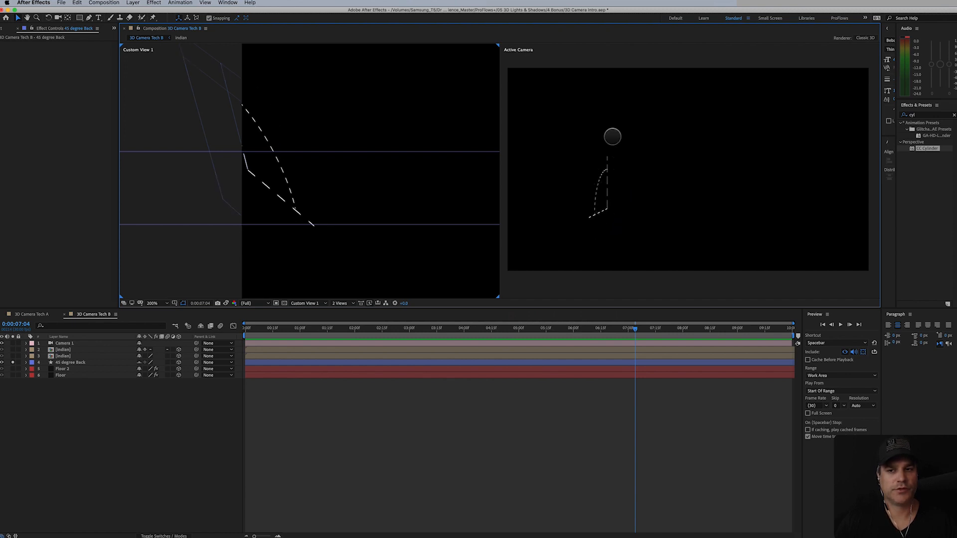
Inspect the 45 degree Back layer's shape contents, from Ellipse 1 down to its Trim Paths 1 settings
click(70, 362)
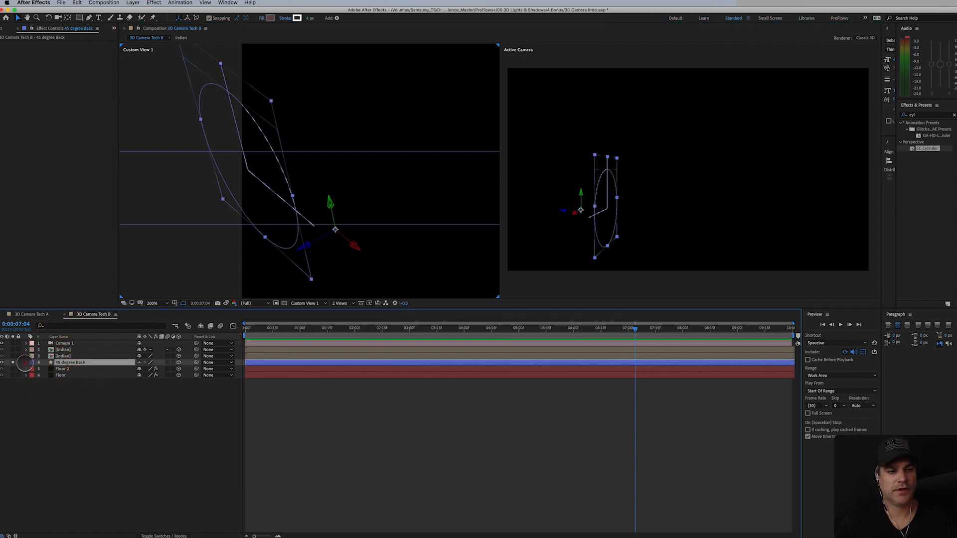
click(26, 362)
click(32, 368)
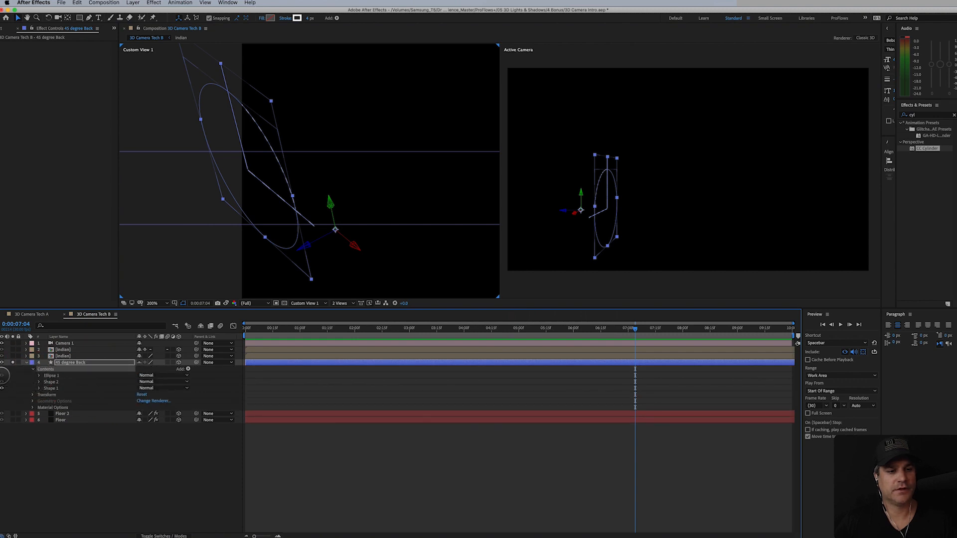
click(3, 382)
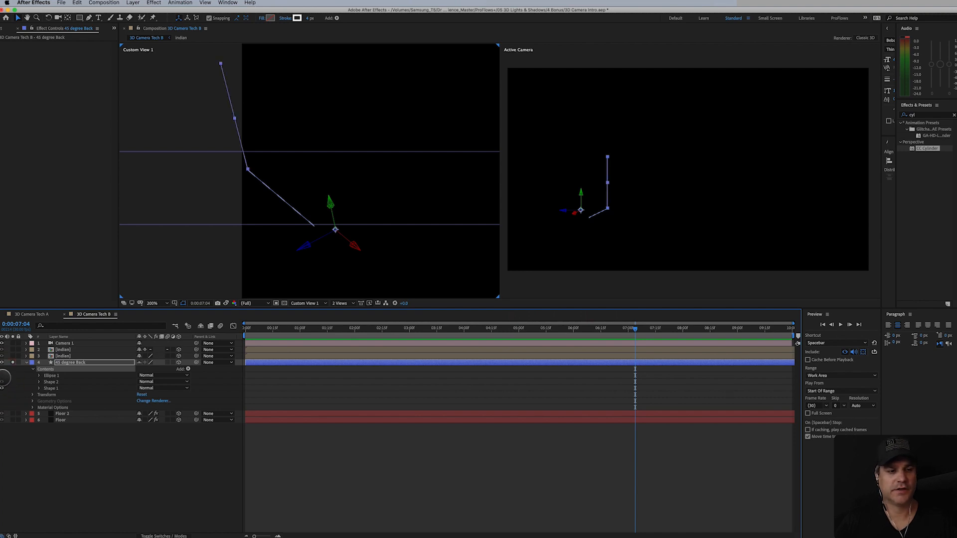
click(3, 375)
click(51, 375)
click(39, 375)
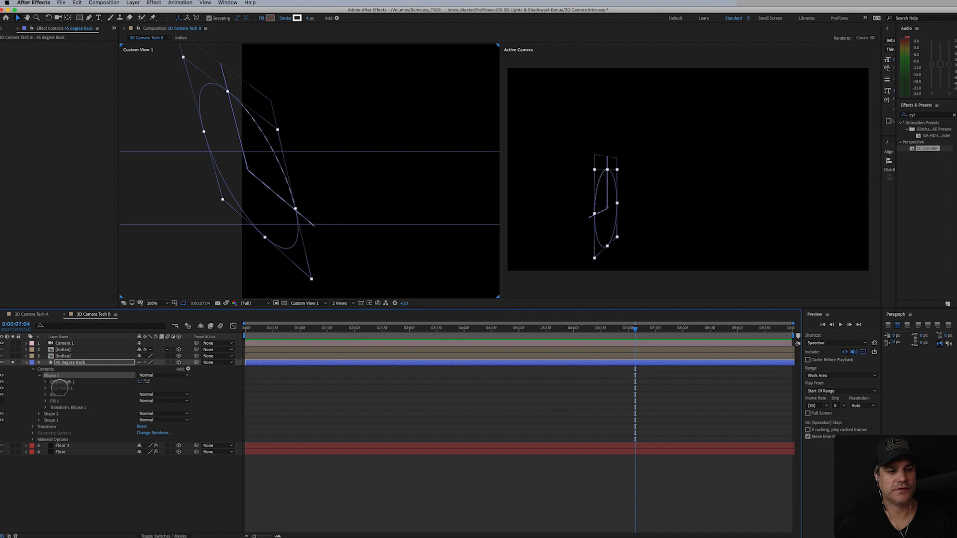
click(45, 388)
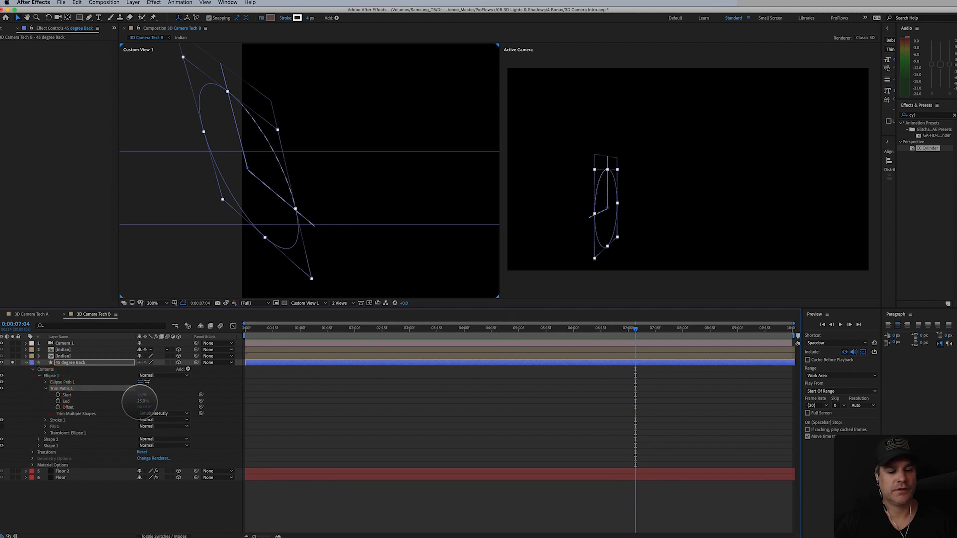
Try extending the dashed arc by setting Ellipse 1's Trim Paths 1 End to 93%, and undo the change
drag(140, 401, 179, 402)
click(331, 414)
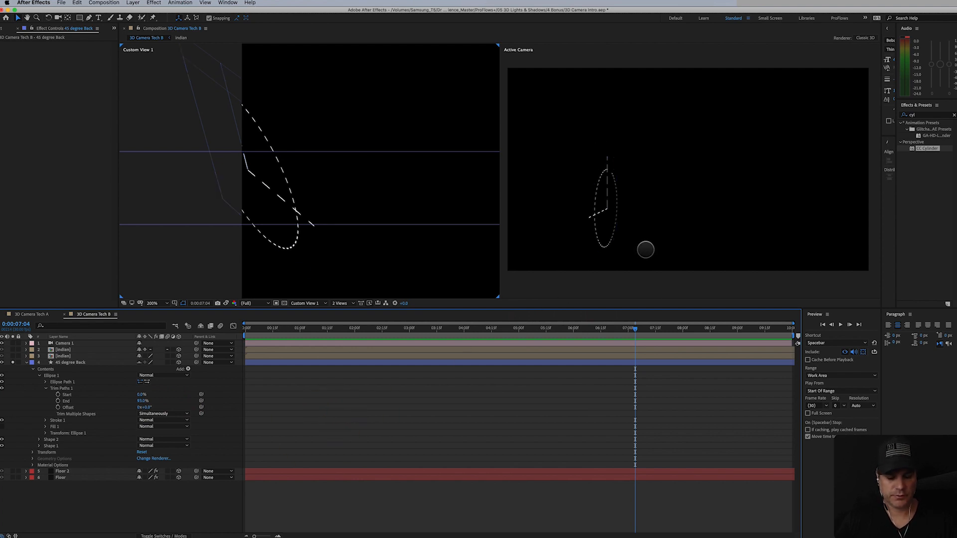
key(super+z)
click(690, 397)
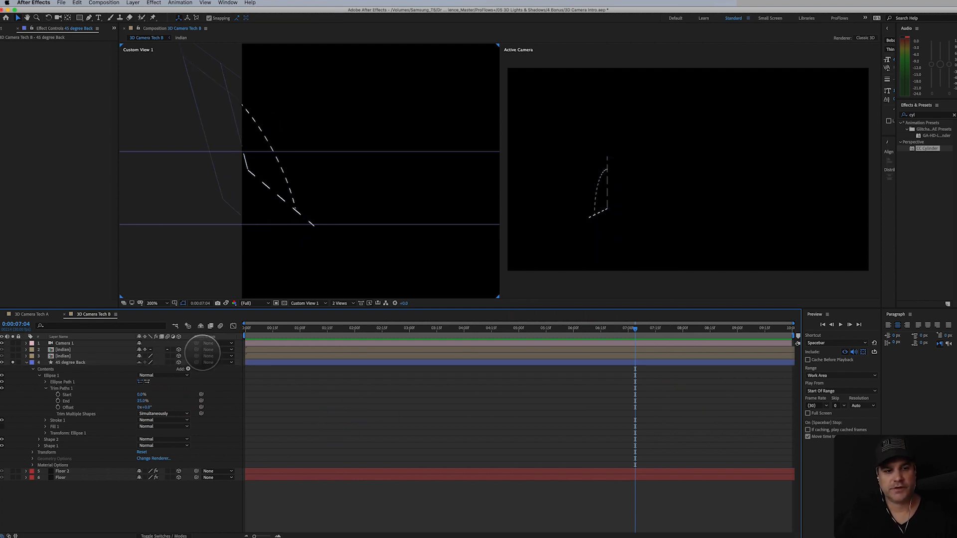
Collapse the 45 degree Back layer and turn off its solo to bring back the whole scene
click(59, 356)
click(25, 362)
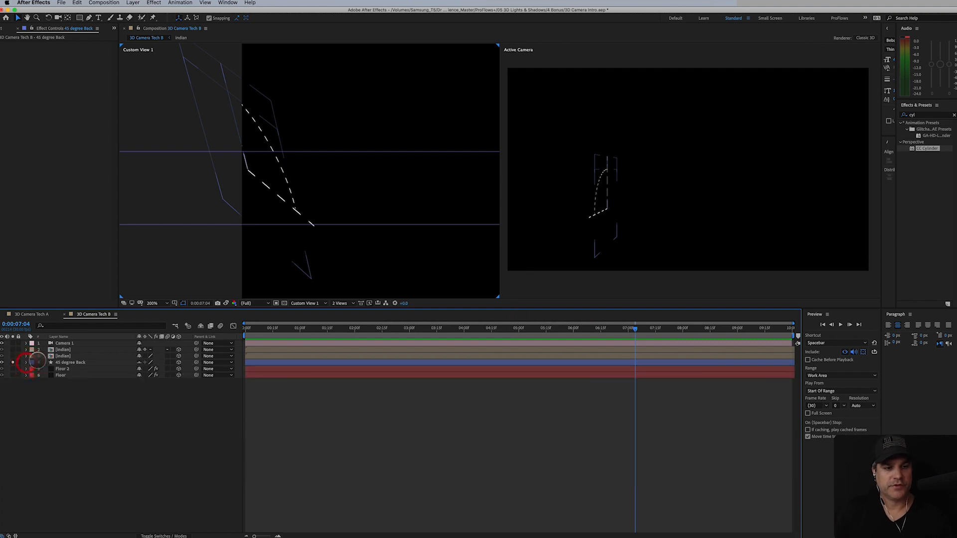
click(13, 362)
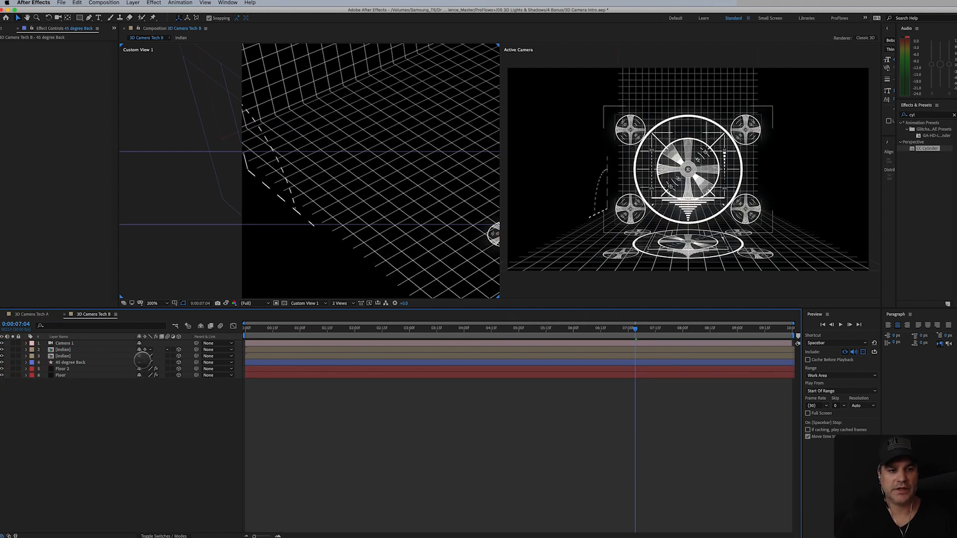
Duplicate the 45 degree Back layer and move the copy across the floor to the artwork's right side
click(85, 362)
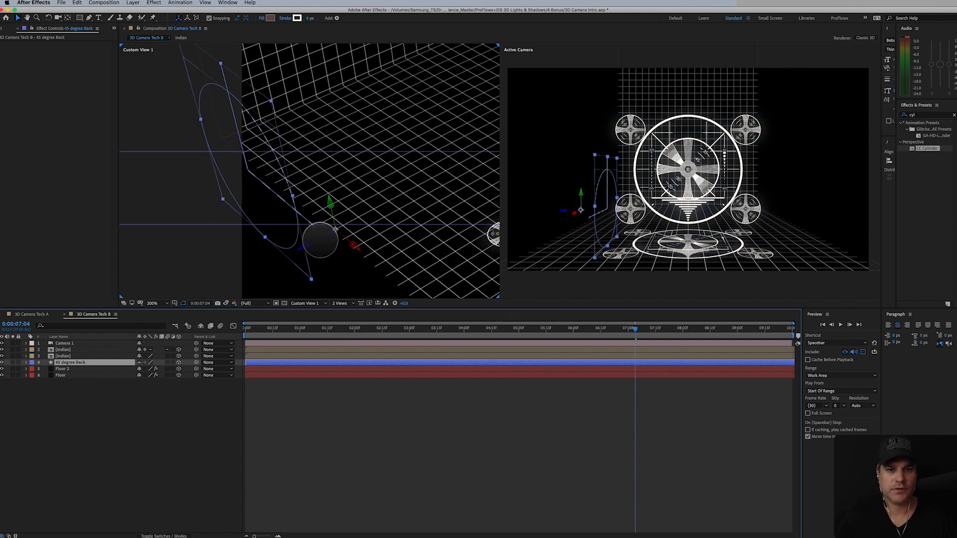
key(super+d)
drag(306, 246, 832, 126)
drag(453, 138, 259, 271)
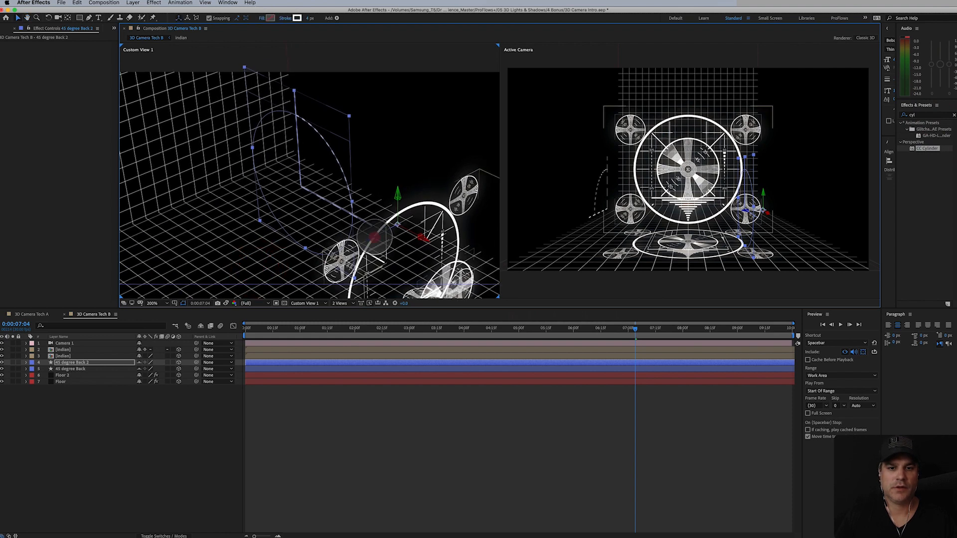
drag(373, 238, 503, 212)
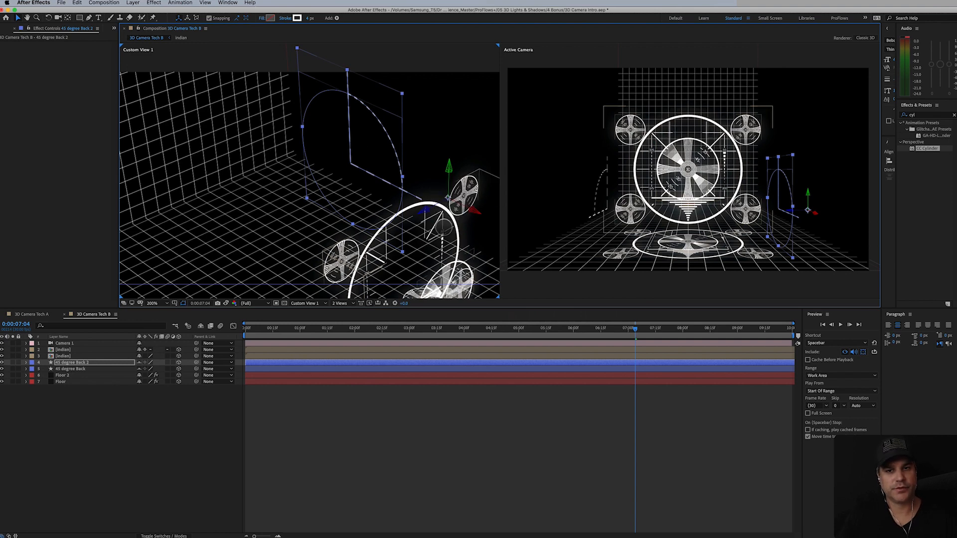
Bring the 45 degree Back copy toward the camera, keeping it inside the right side of the Active Camera frame
key(comma)
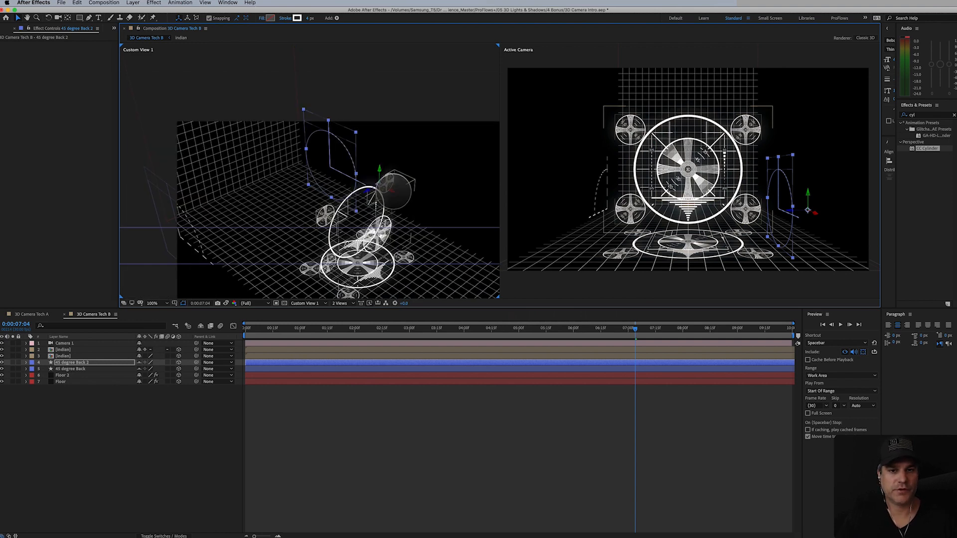
drag(391, 186, 764, 350)
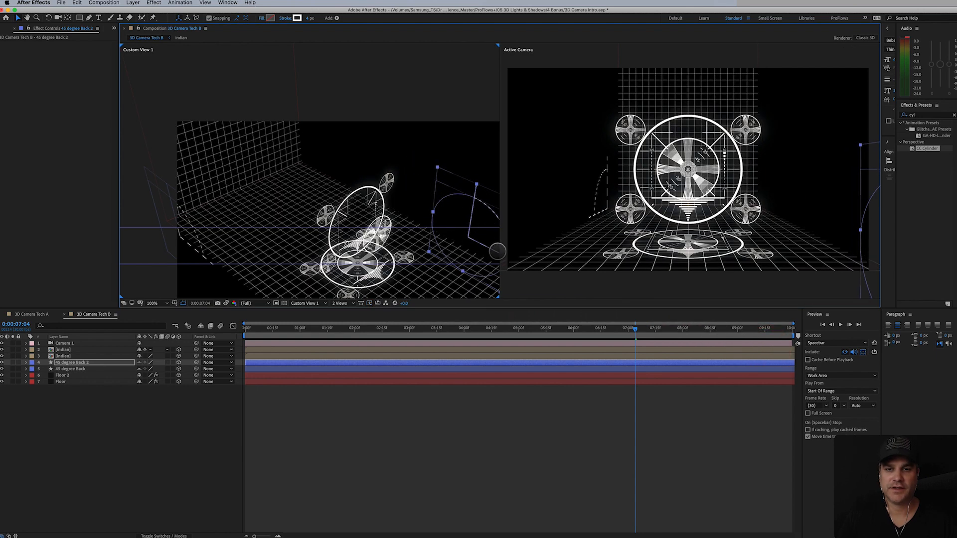
drag(487, 243, 392, 214)
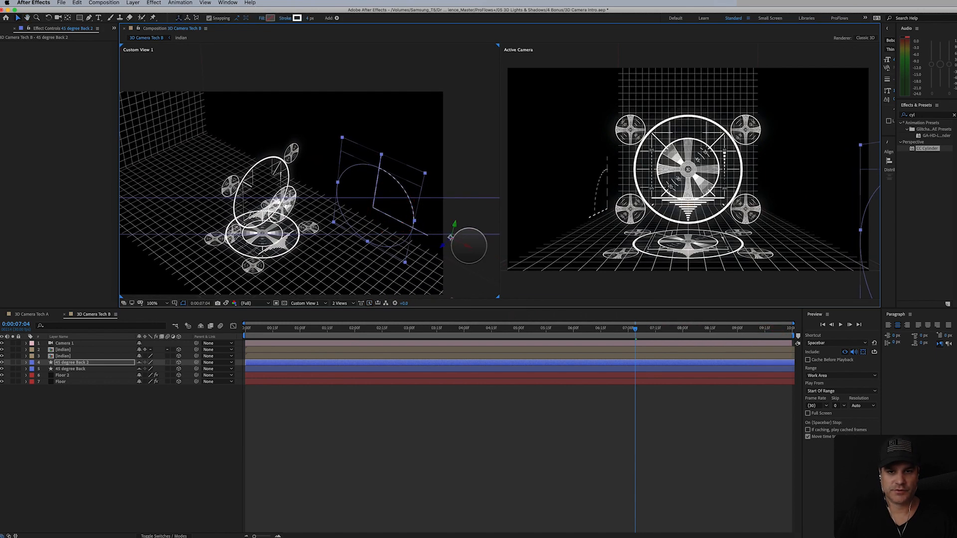
drag(468, 245, 386, 210)
Switch Custom View 1 to the Top view and align the 45 degree Back copy with the floor's right edge
click(339, 292)
click(304, 302)
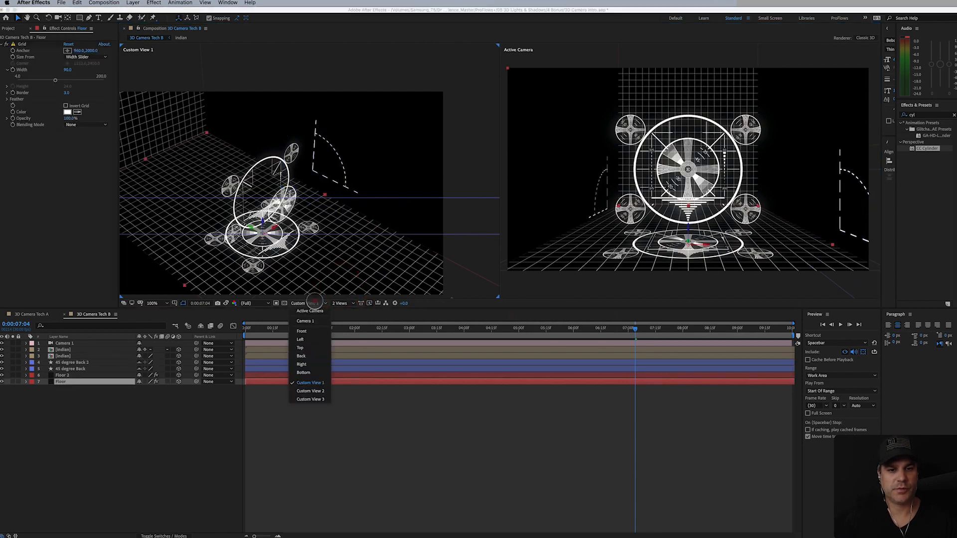
click(315, 347)
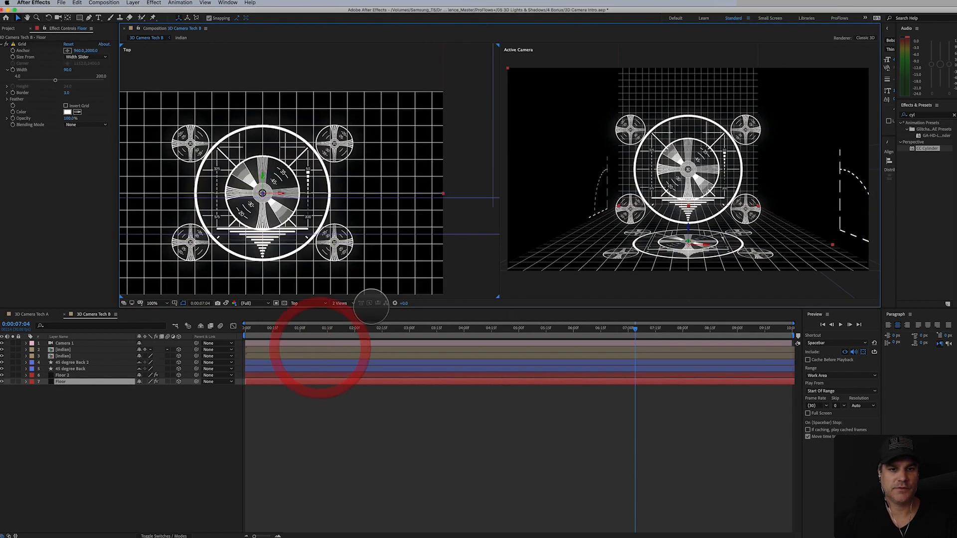
key(comma)
key(comma)
key(comma)
key(comma)
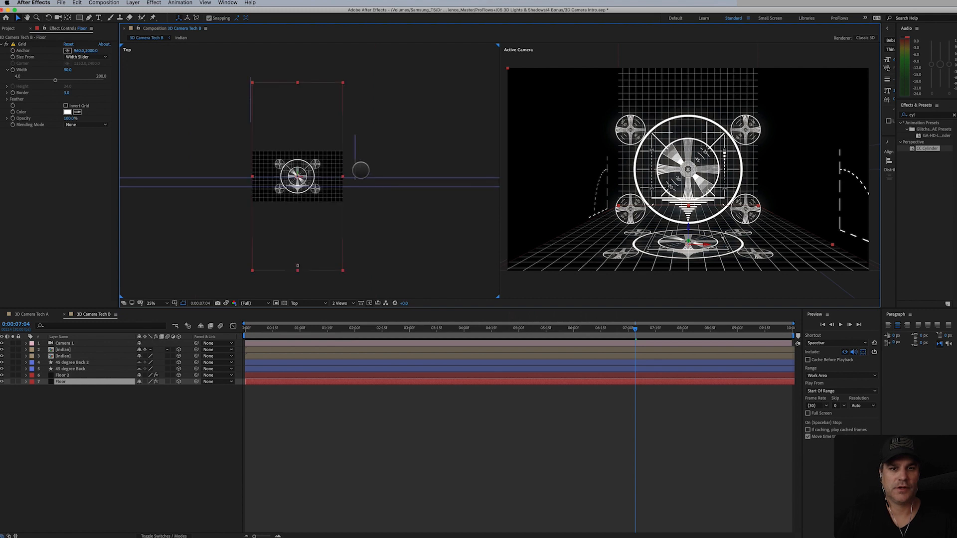
click(355, 168)
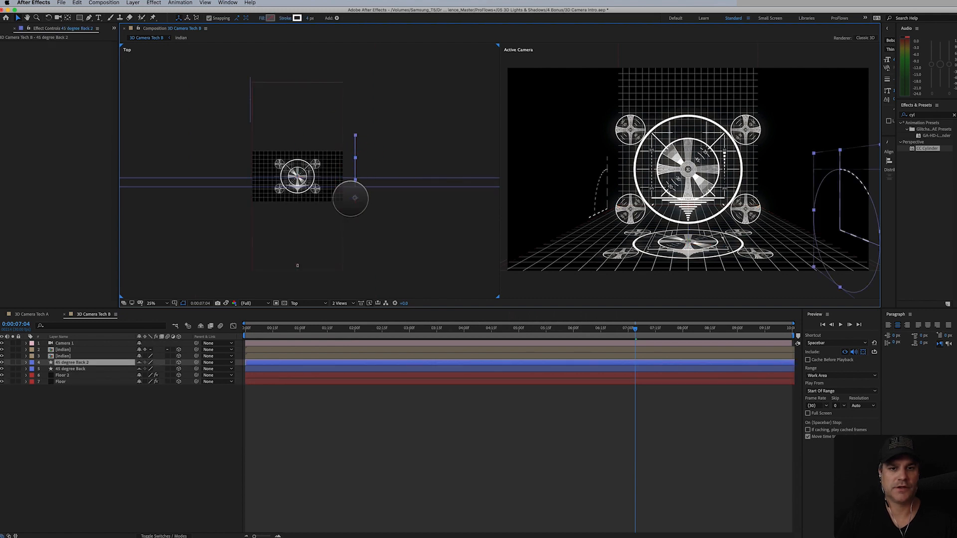
drag(344, 192, 339, 201)
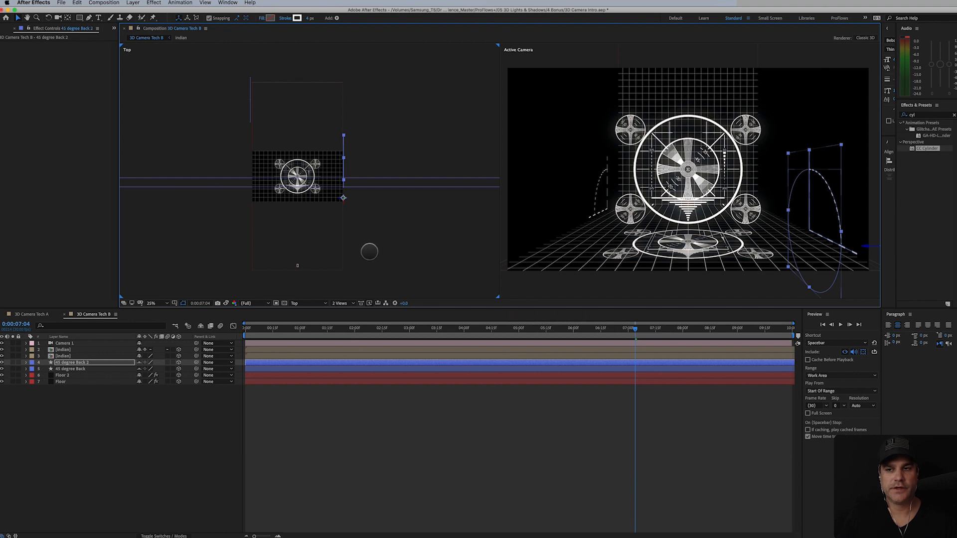
Add a Spot light with an 88° cone angle, Inverse Square Clamped falloff and Casts Shadows enabled
click(134, 3)
mouse_move(189, 11)
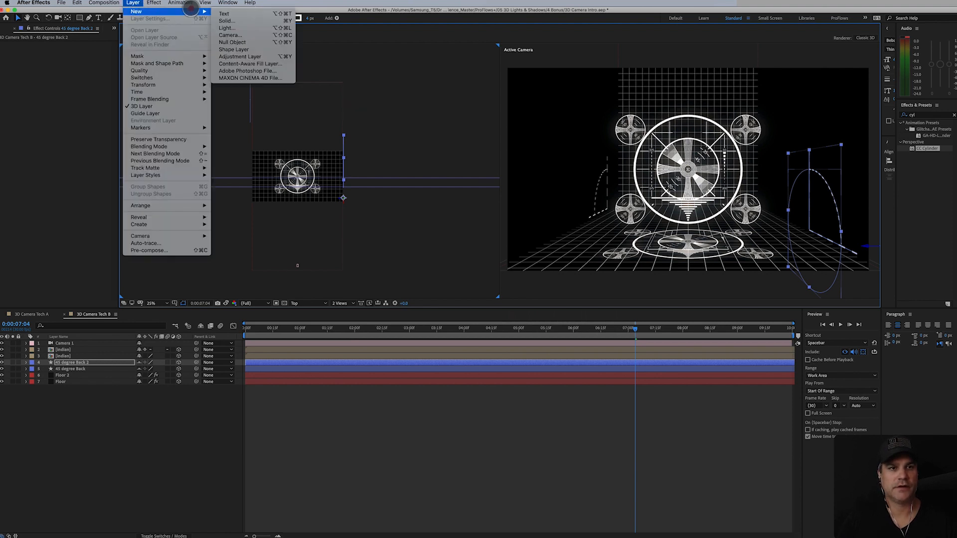
click(245, 28)
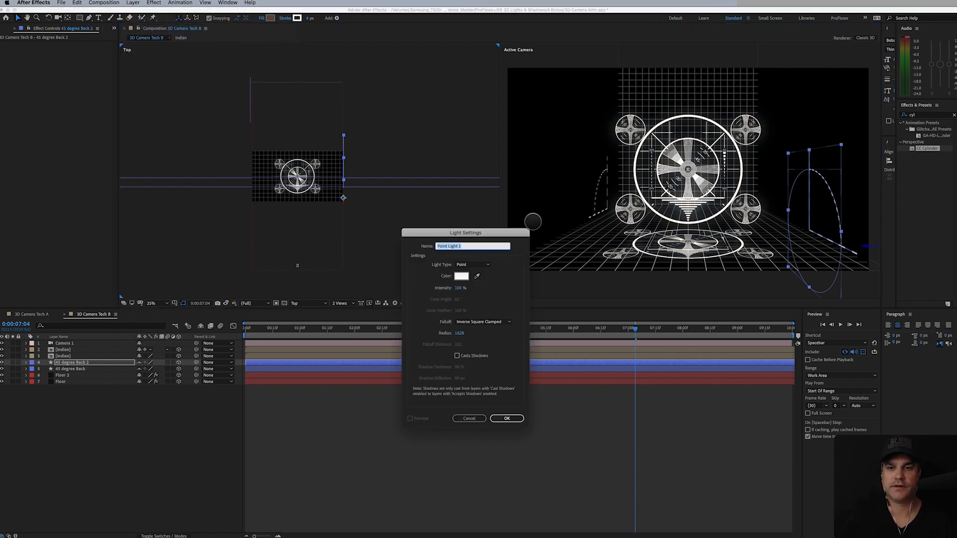
click(483, 265)
click(481, 280)
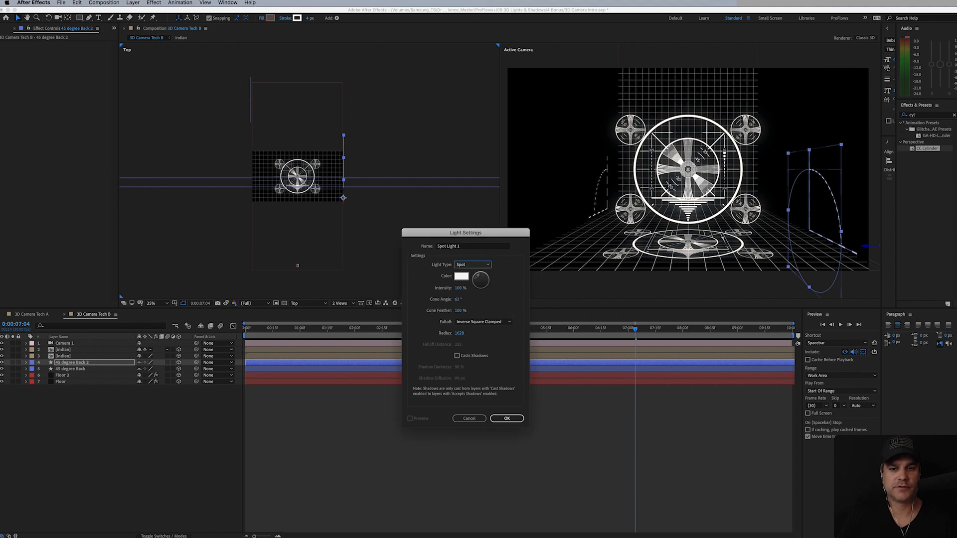
drag(457, 299, 473, 299)
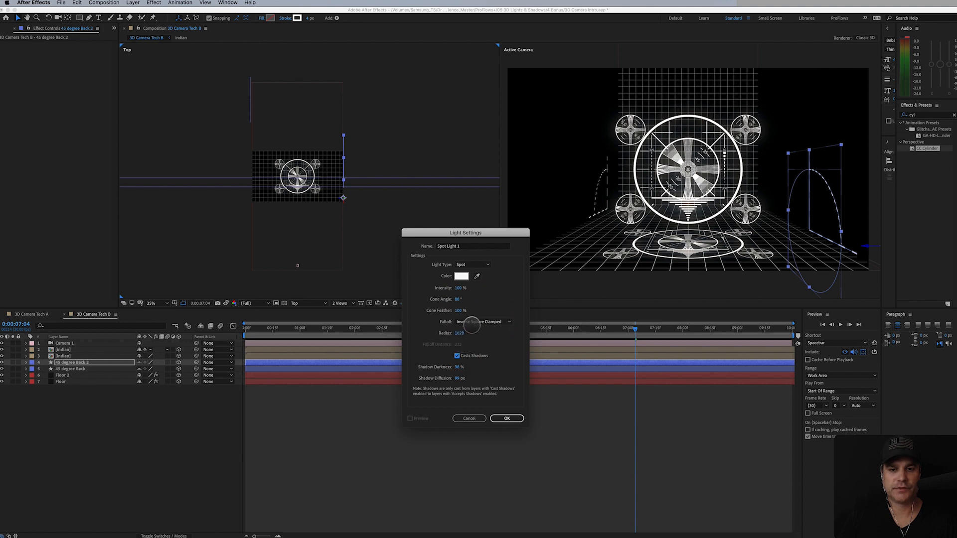
click(489, 321)
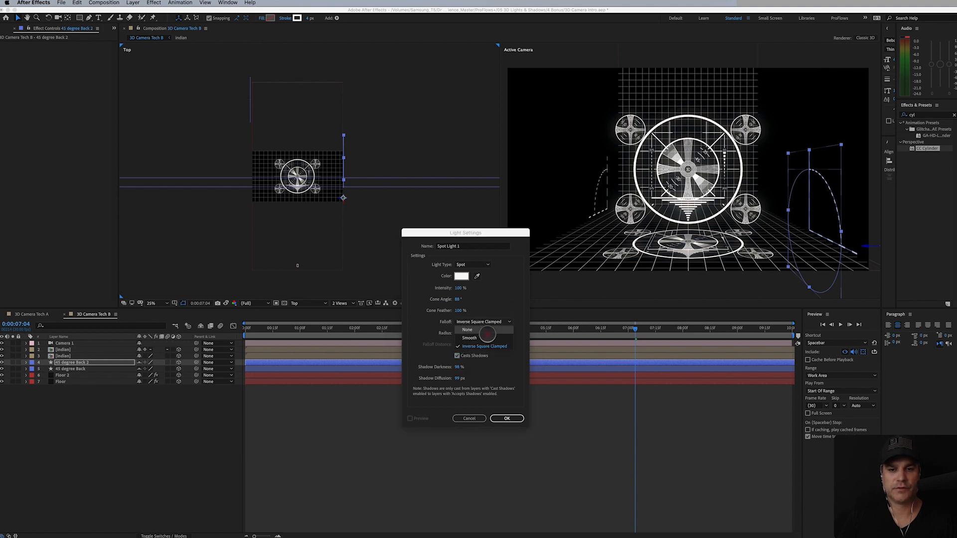
click(455, 365)
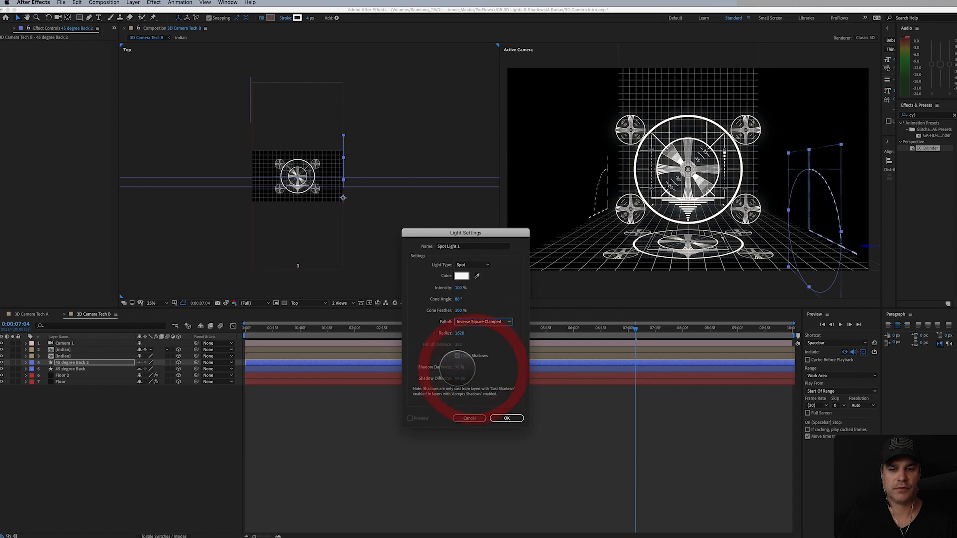
click(507, 418)
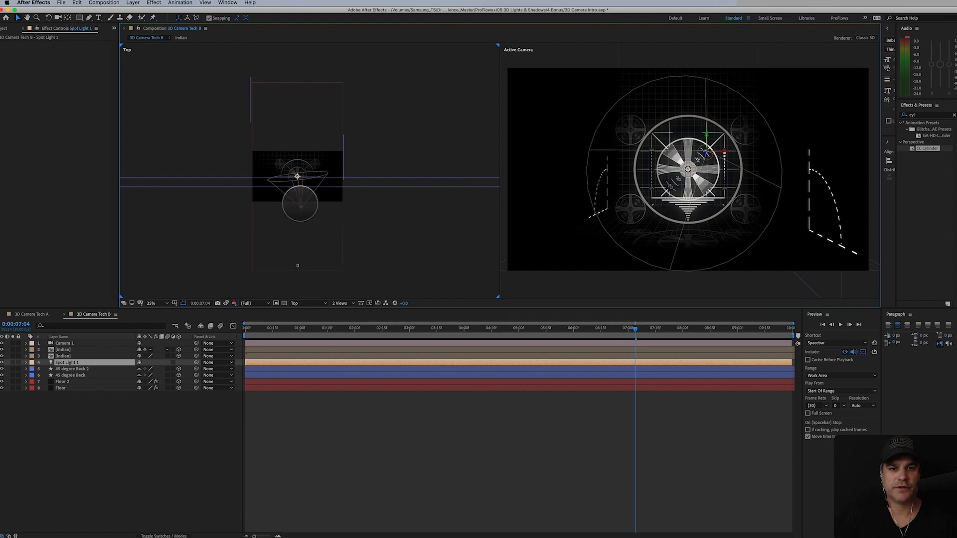
Move Spot Light 1 behind the artwork in the Top view and swing its point of interest forward and to the right
drag(299, 202, 276, 152)
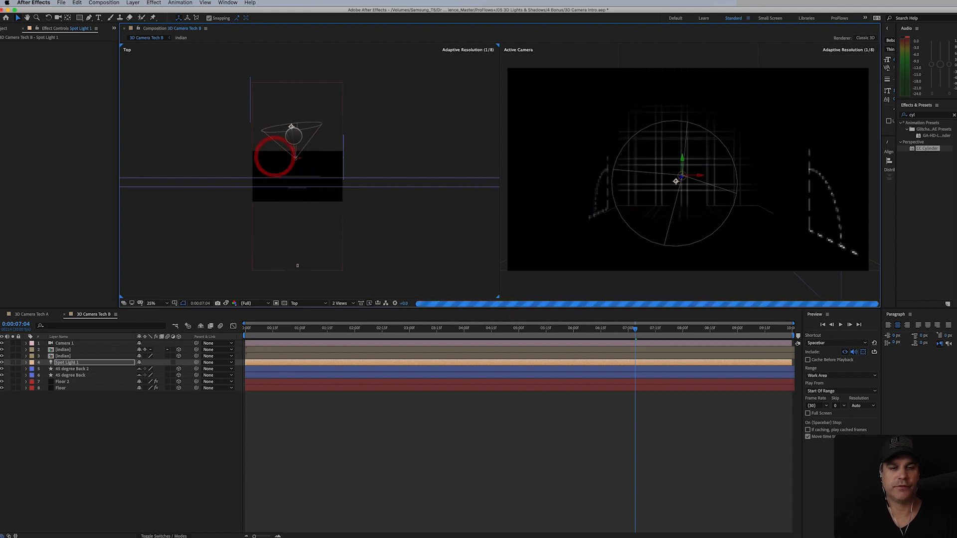
drag(675, 181, 734, 190)
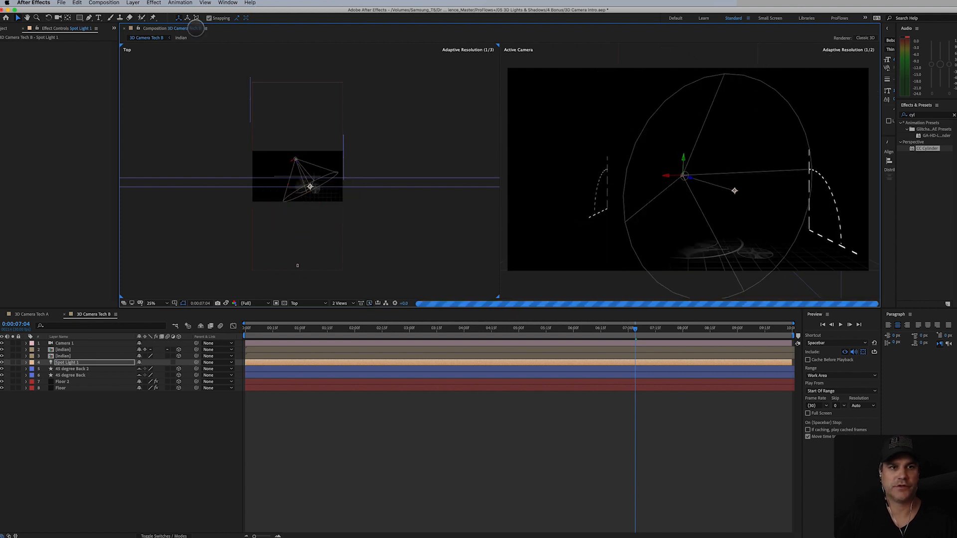
Toggle layer snapping, turn off Snap to Guides and move the lower horizontal guide away from the light in the Top view
click(208, 18)
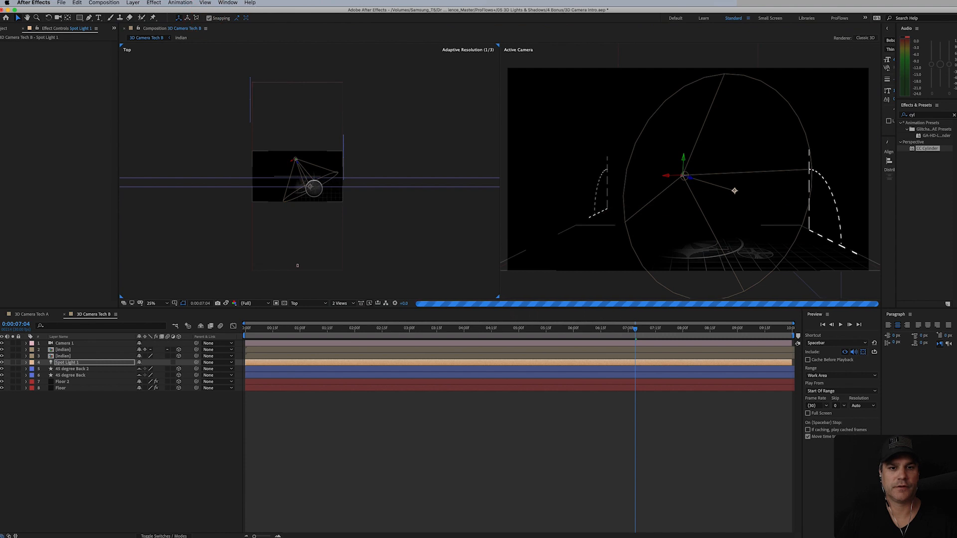
click(206, 3)
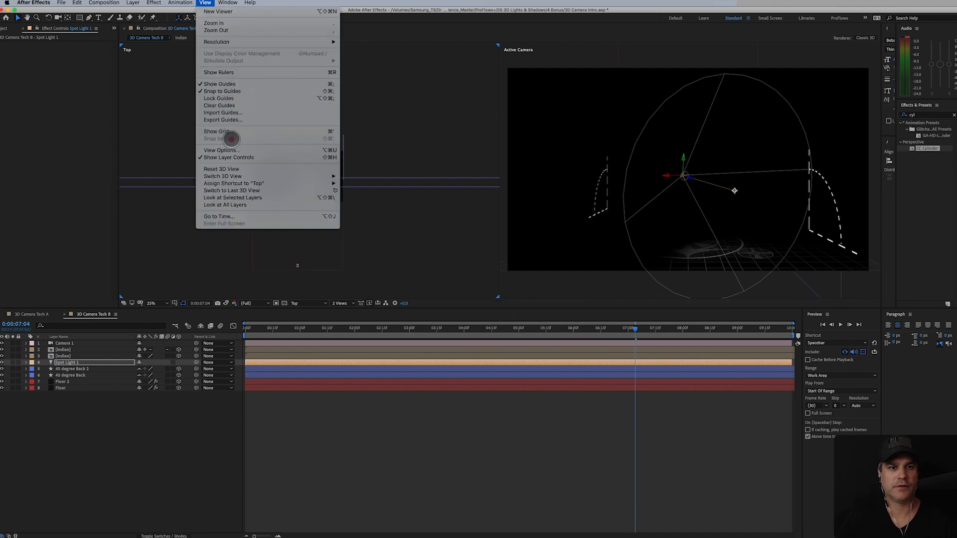
click(249, 90)
drag(306, 187, 305, 215)
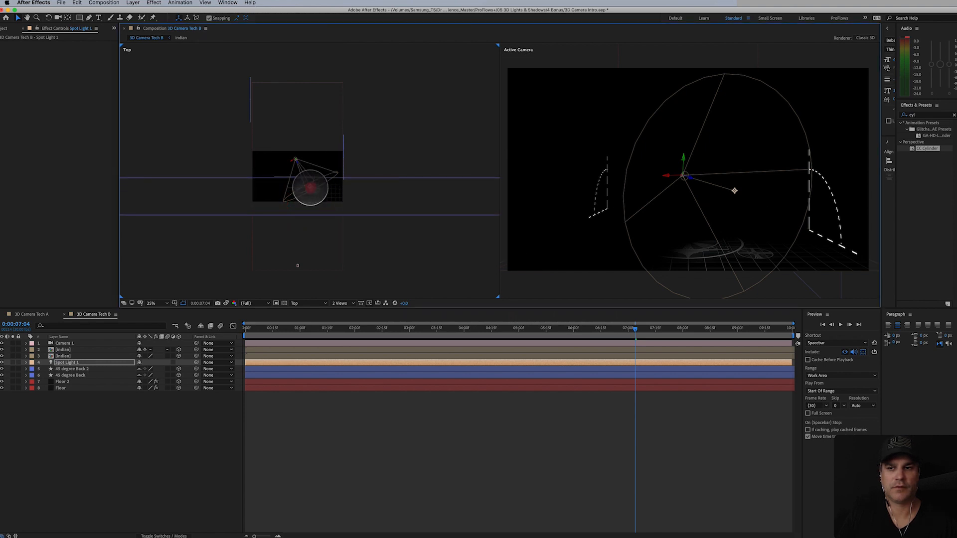
Aim Spot Light 1's point of interest down toward the floor, right of the artwork, and toggle layer snapping
drag(733, 191, 730, 270)
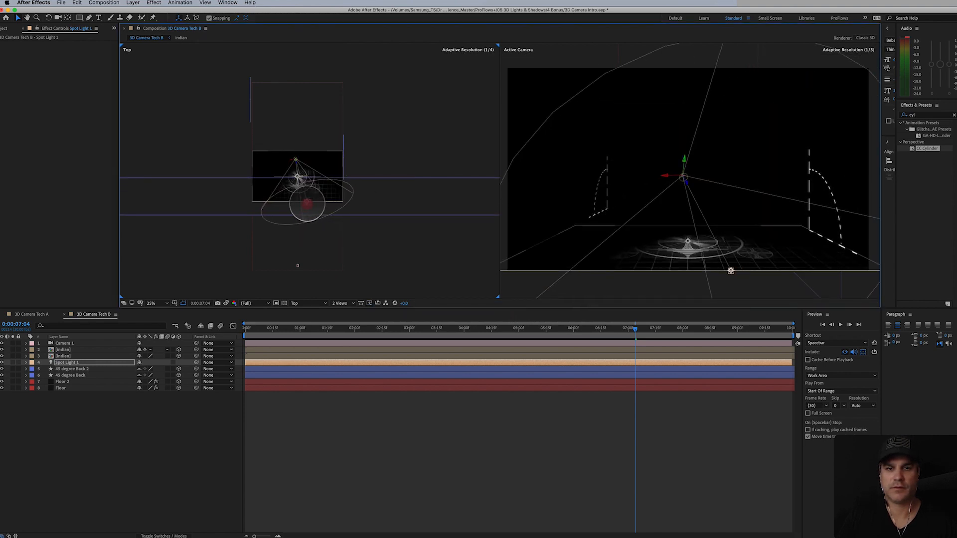
drag(307, 203, 308, 201)
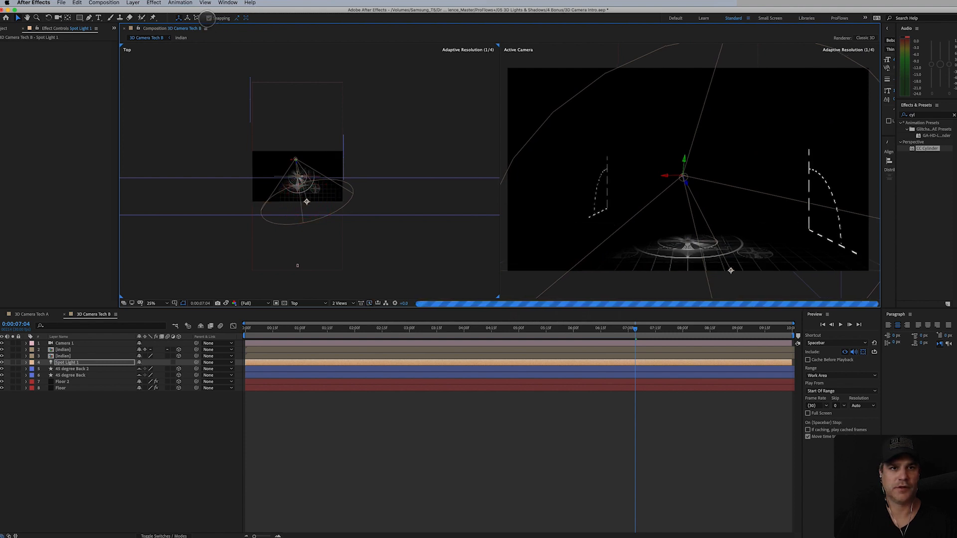
click(208, 18)
click(731, 257)
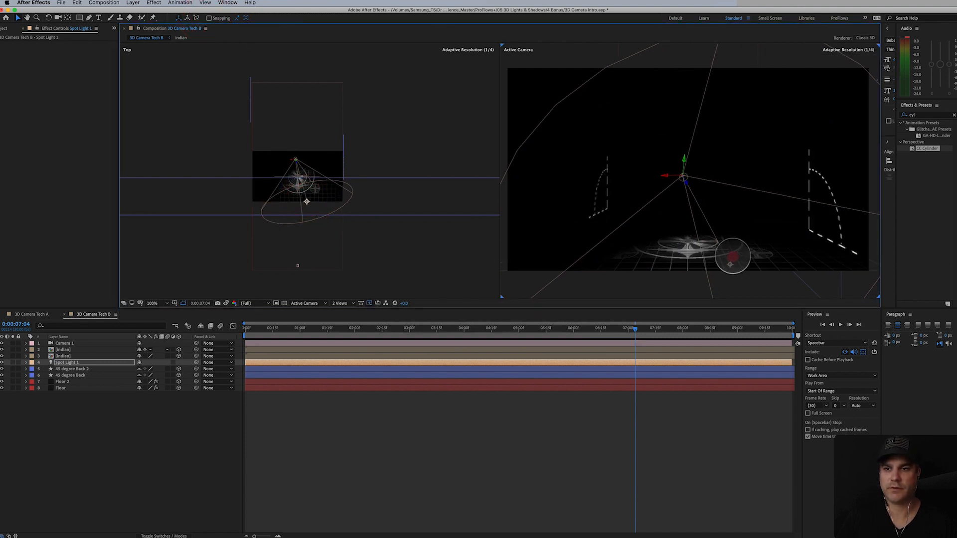
drag(731, 263, 742, 238)
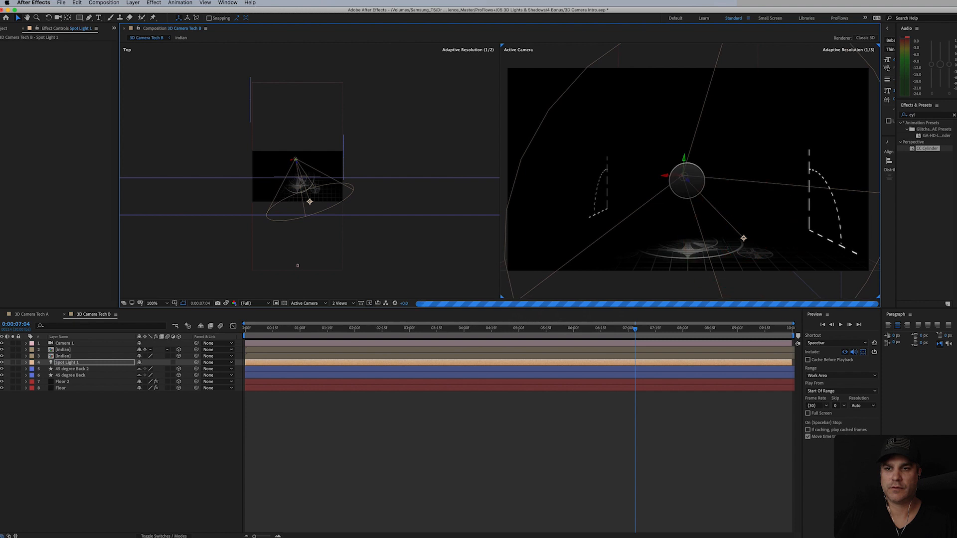
Move Spot Light 1 to the far back left of the scene, beyond the floor's edge, and aim it down toward the artwork
drag(686, 180, 188, 135)
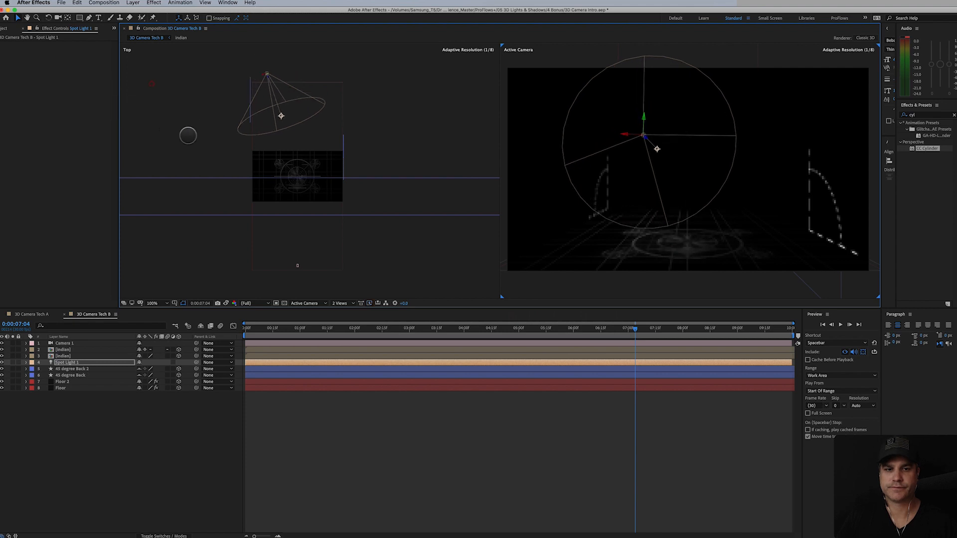
click(96, 362)
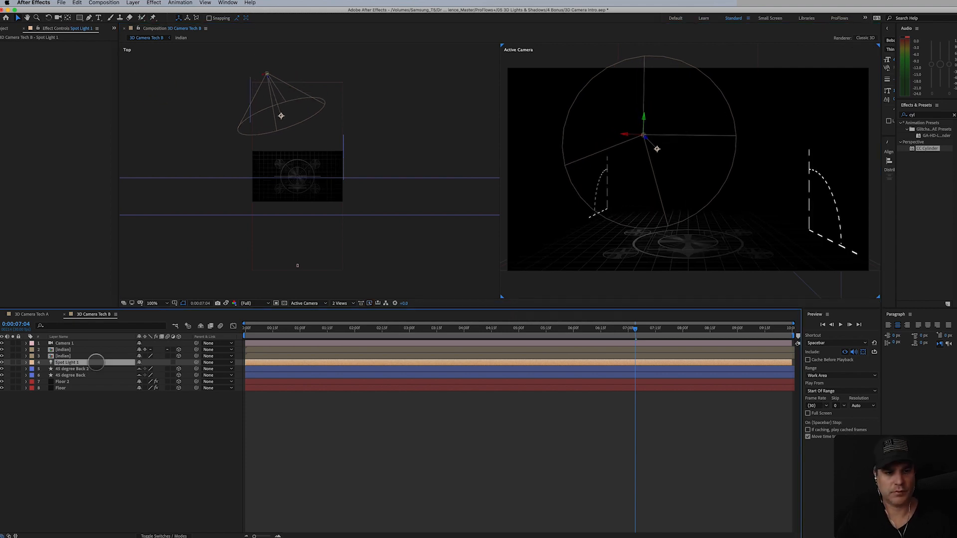
key(p)
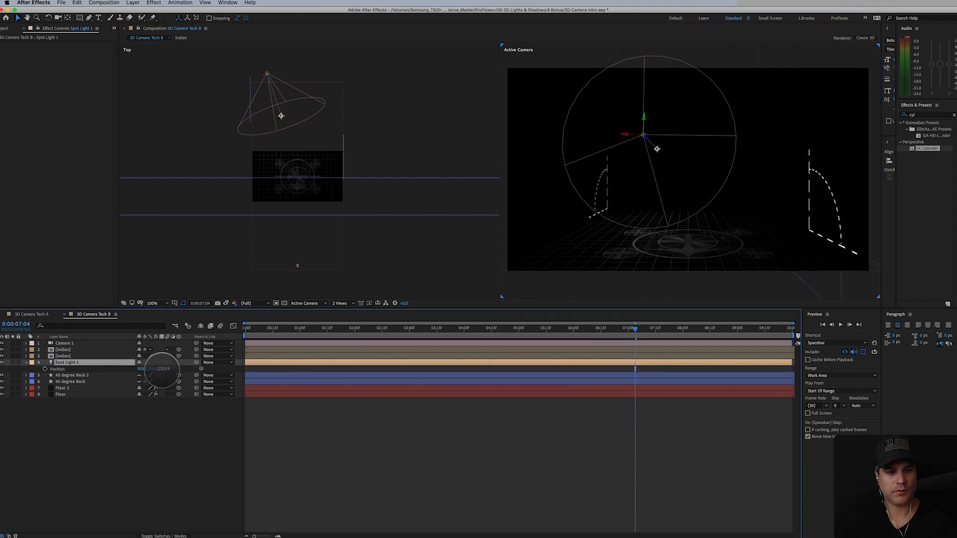
drag(164, 368, 210, 369)
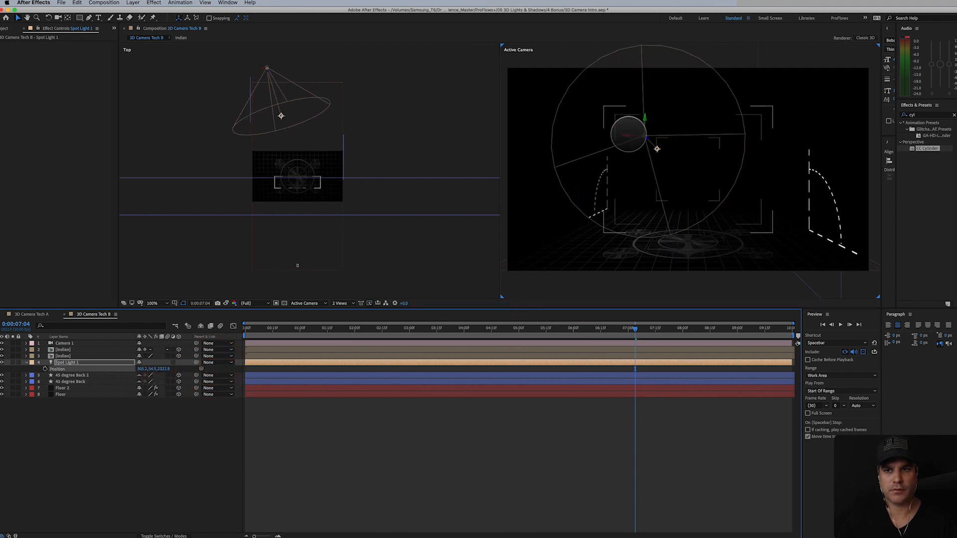
drag(626, 135, 502, 138)
drag(604, 162, 630, 176)
Set Spot Light 1's cone angle to 63°, falloff distance 552, shadow darkness 46% and shadow diffusion 149 pixels, and aim it at the left angle graphic
key(a)
key(a)
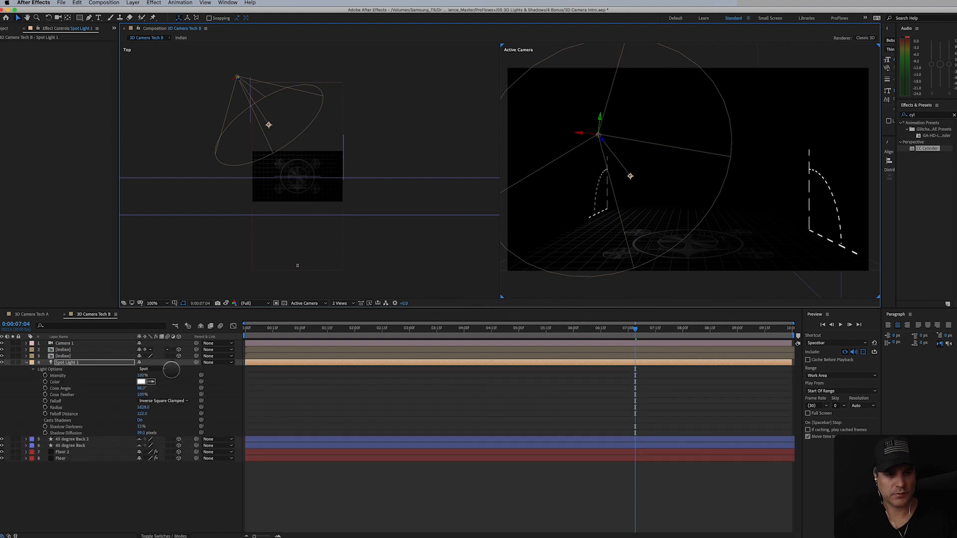
drag(142, 388, 261, 411)
drag(144, 408, 151, 431)
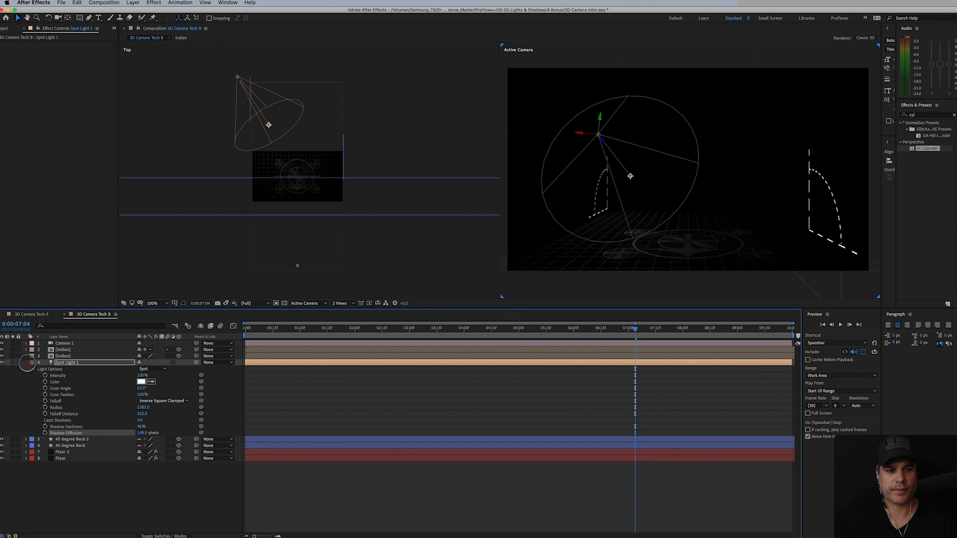
click(26, 362)
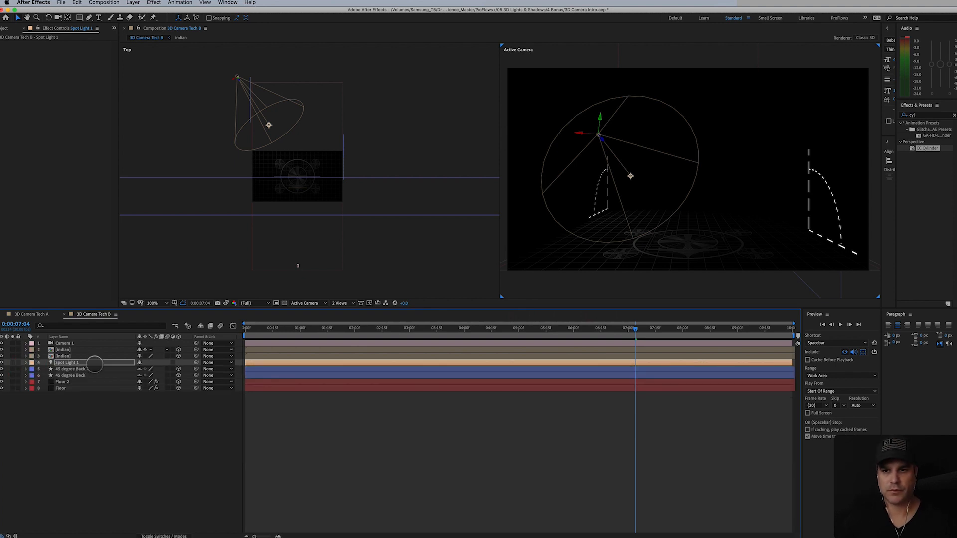
drag(631, 176, 595, 186)
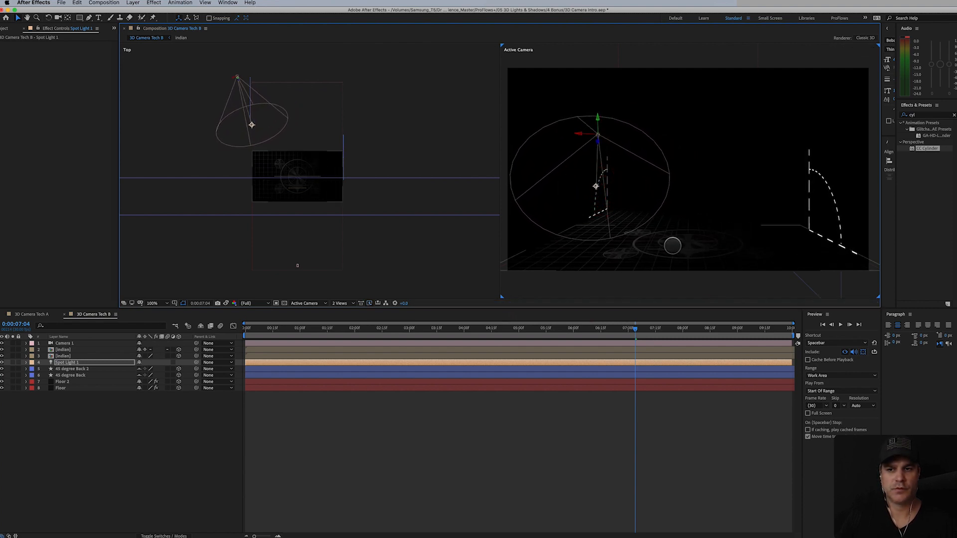
Duplicate Spot Light 1 and bring the copy forward to the centre, just behind the artwork
click(75, 362)
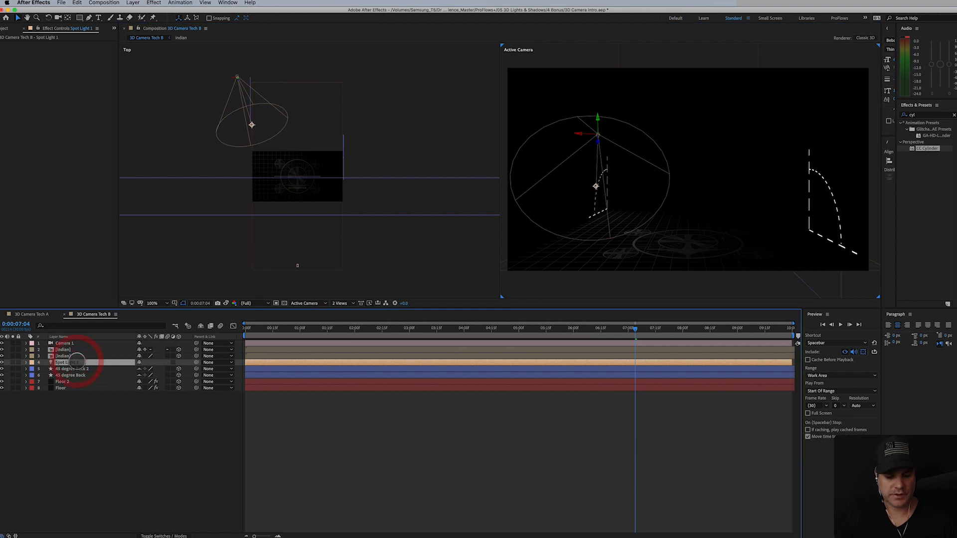
key(super+d)
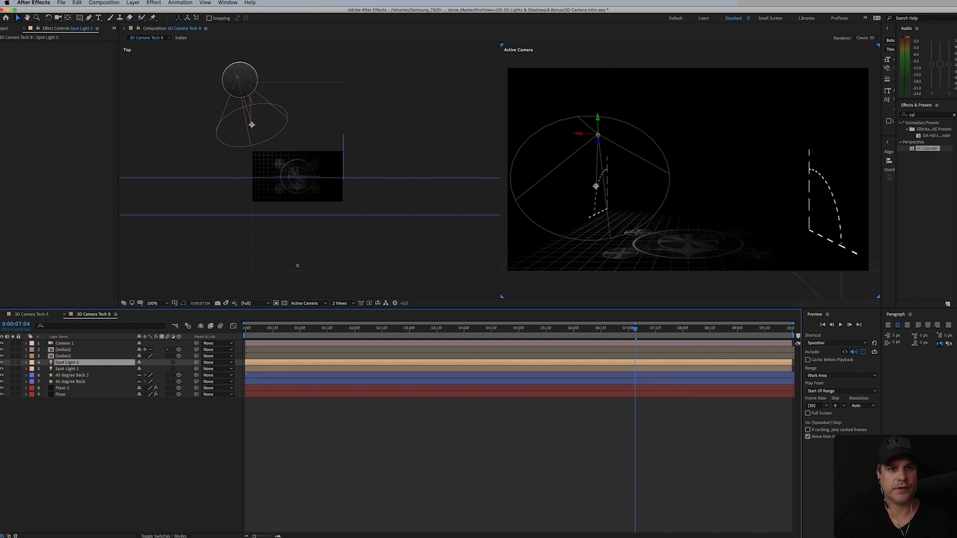
drag(240, 79, 265, 105)
drag(596, 93, 701, 325)
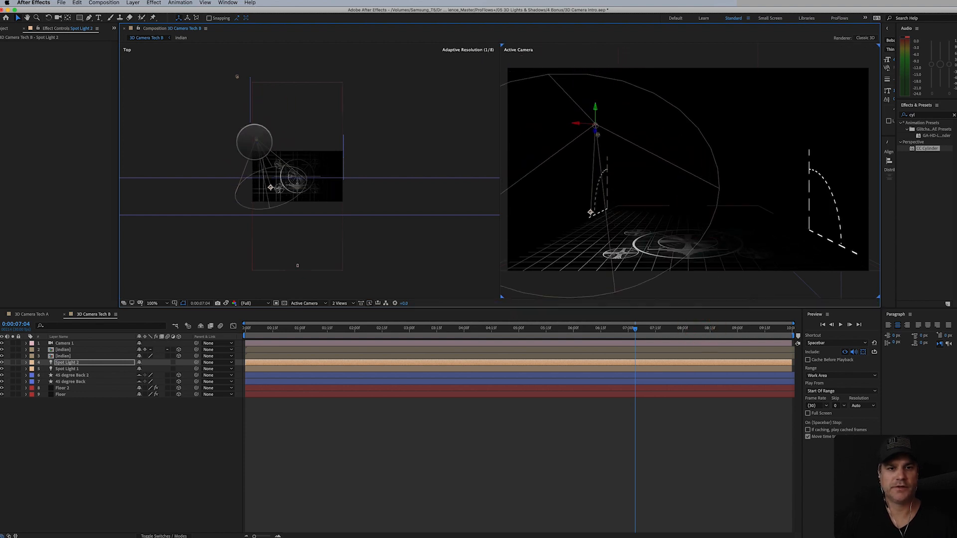
drag(255, 140, 296, 128)
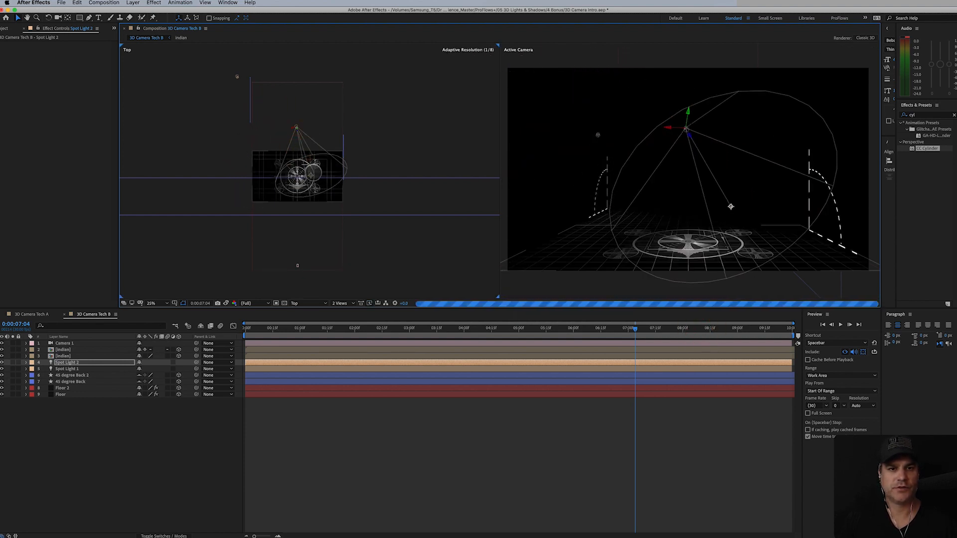
Move Spot Light 2 to the artwork's right side in the Top view and adjust its point of interest behind the artwork
drag(311, 174, 244, 95)
drag(292, 123, 348, 204)
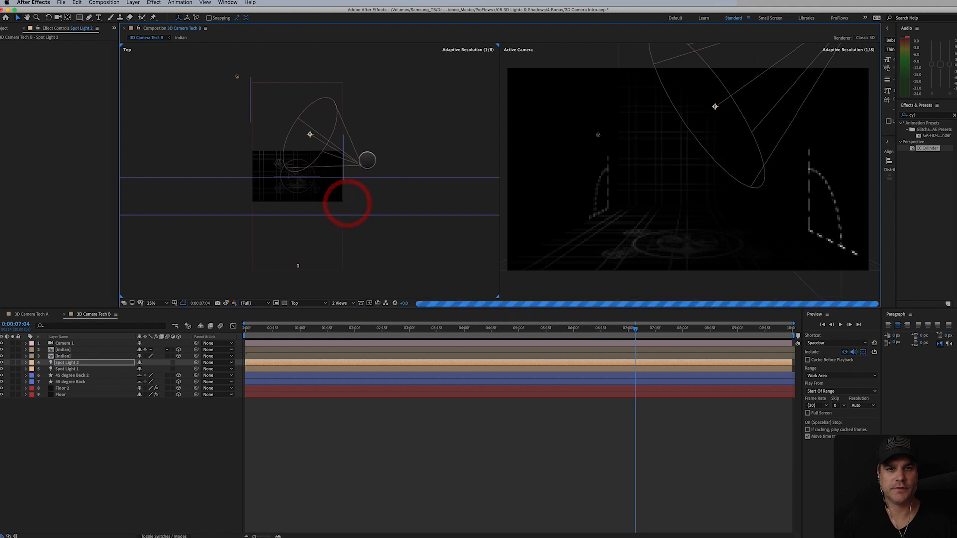
drag(363, 160, 354, 197)
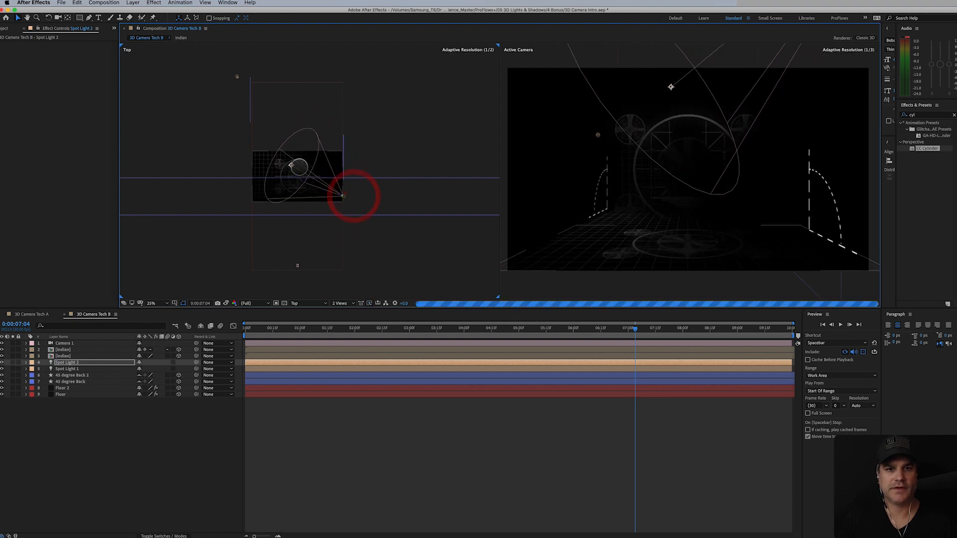
drag(291, 165, 326, 143)
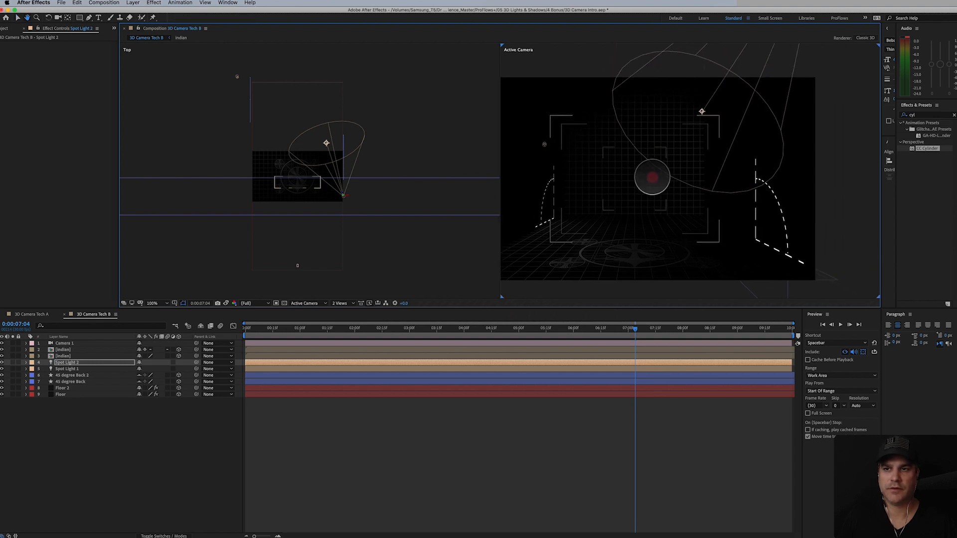
Place Spot Light 2 outside the right side of the Active Camera frame, in front of the artwork, and aim it at the artwork
click(645, 172)
scroll(645, 172, down, 2)
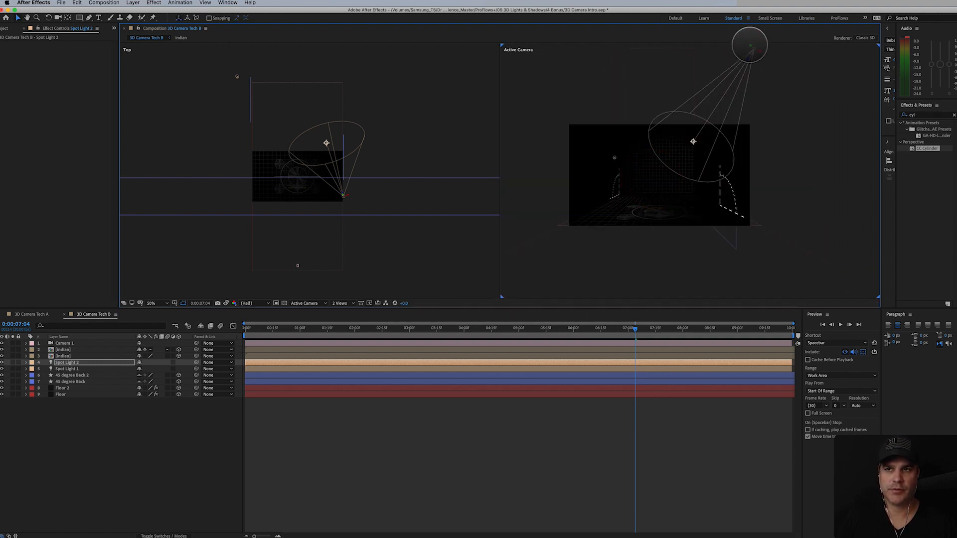
drag(750, 45, 783, 145)
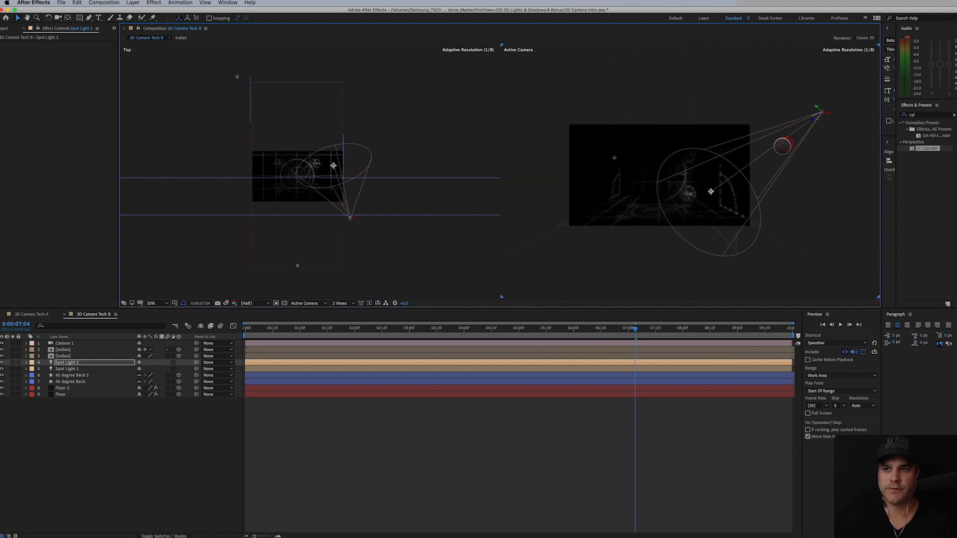
drag(711, 191, 681, 176)
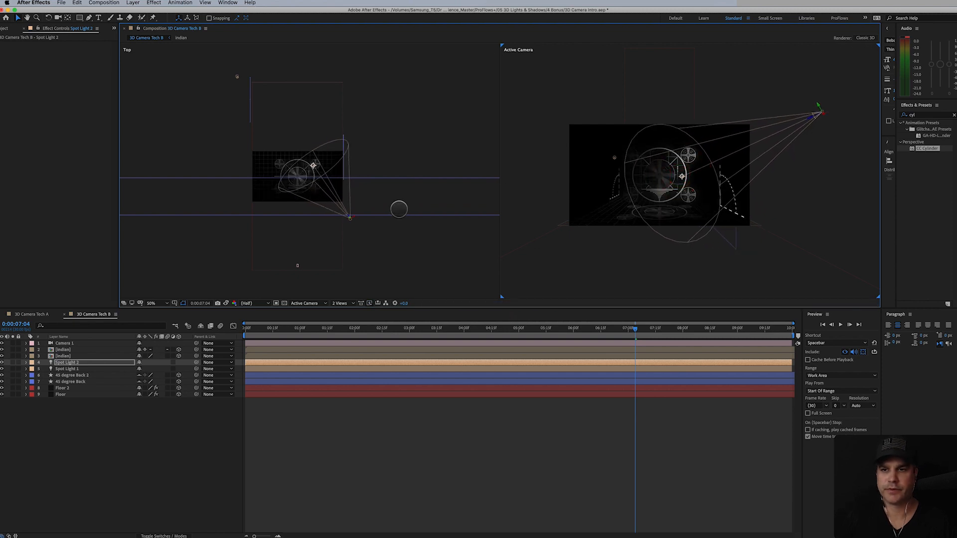
Fine-tune Spot Light 2's point of interest toward the artwork's centre so the beam covers the rings and the side emblems
scroll(356, 203, up, 5)
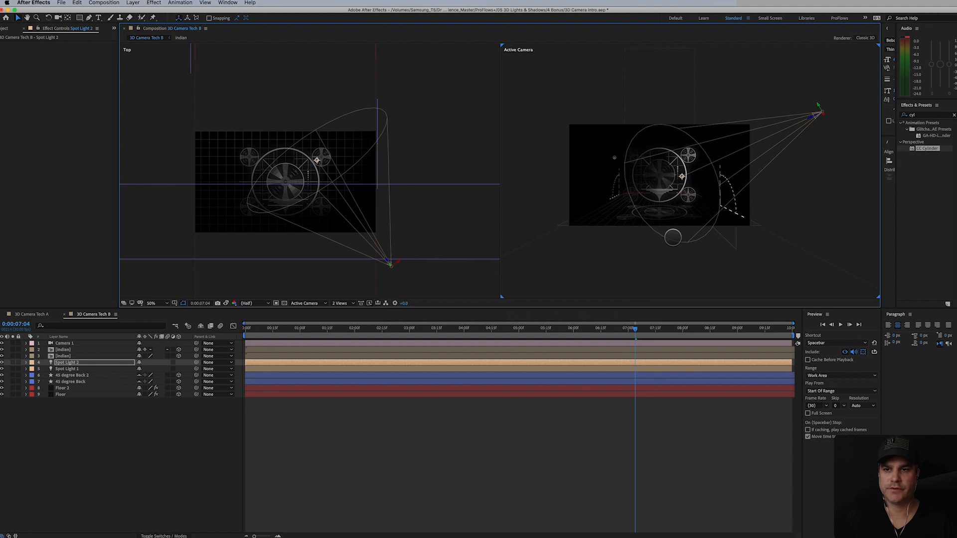
scroll(673, 237, up, 1)
drag(672, 182, 657, 177)
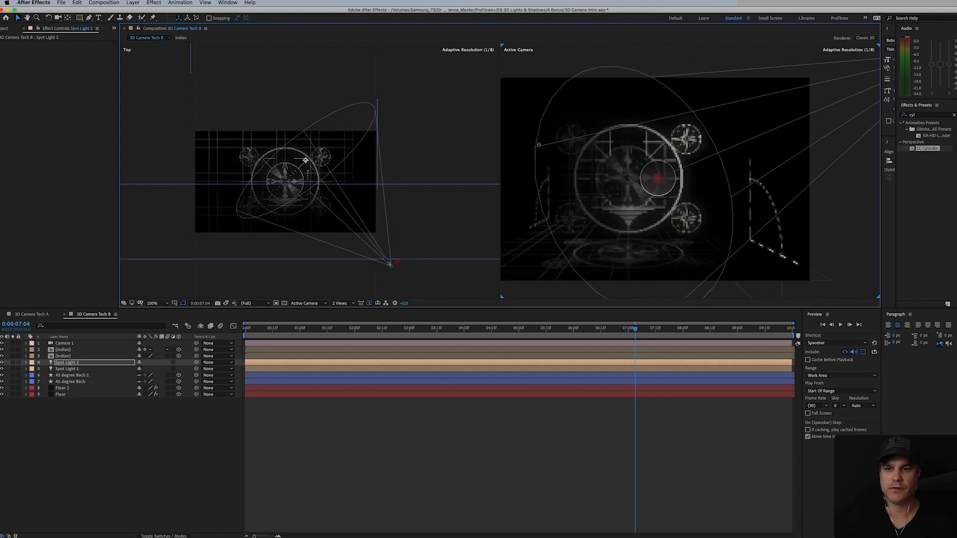
key(space)
drag(701, 246, 723, 223)
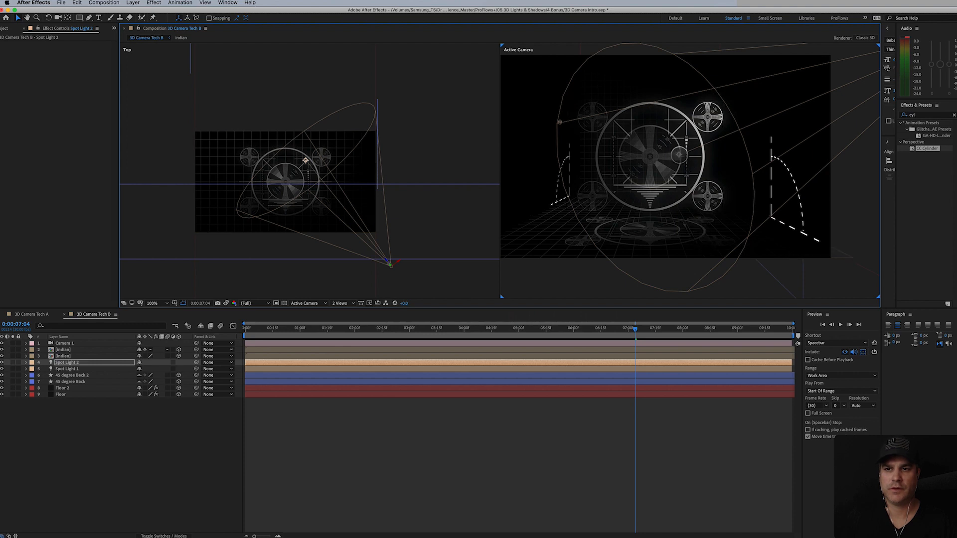
drag(679, 155, 671, 154)
Create a black comp-sized solid named Lux directly above Spot Light 2 in the layer stack
click(96, 361)
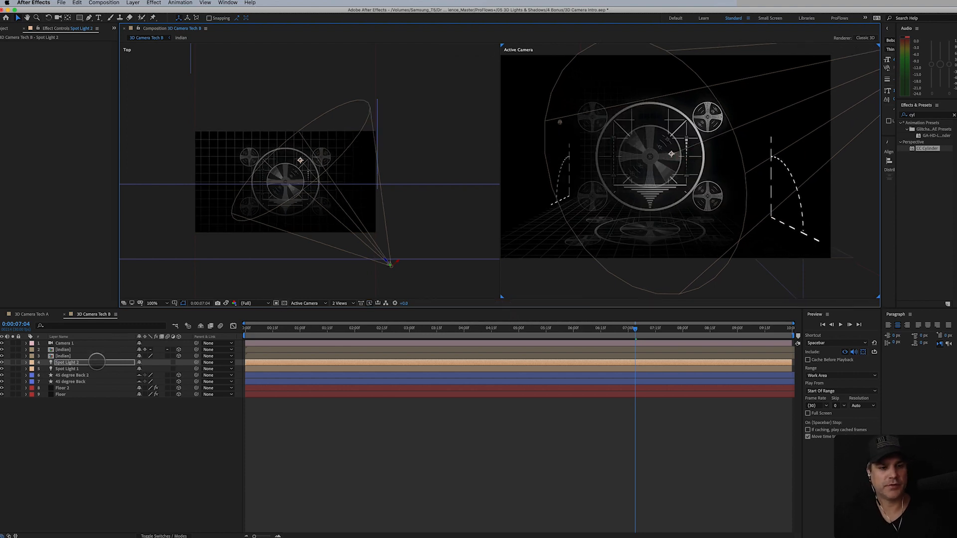
click(136, 3)
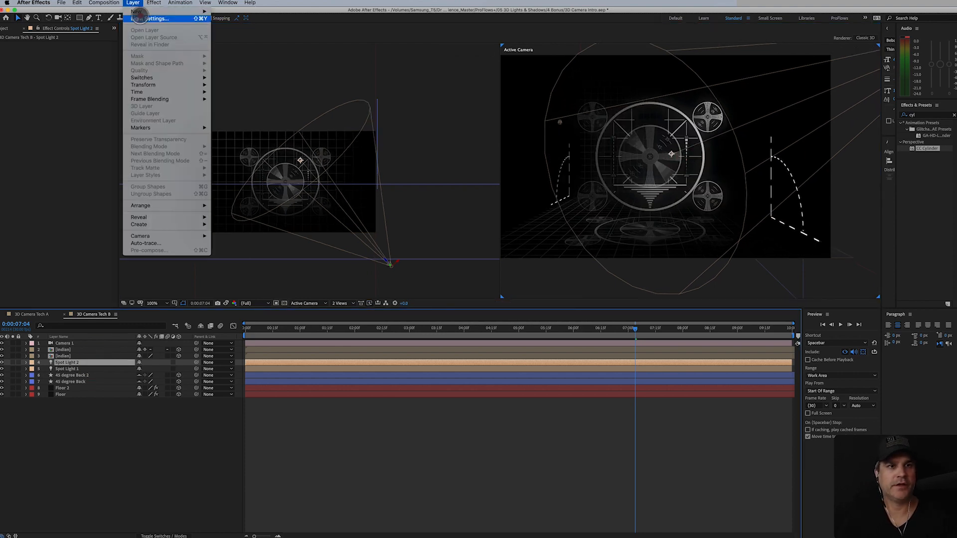
mouse_move(149, 7)
click(233, 21)
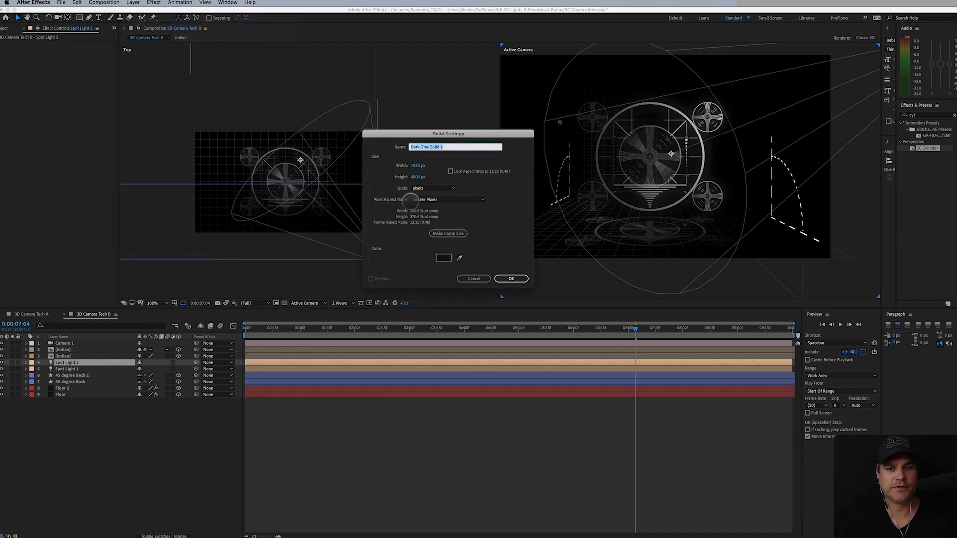
click(445, 258)
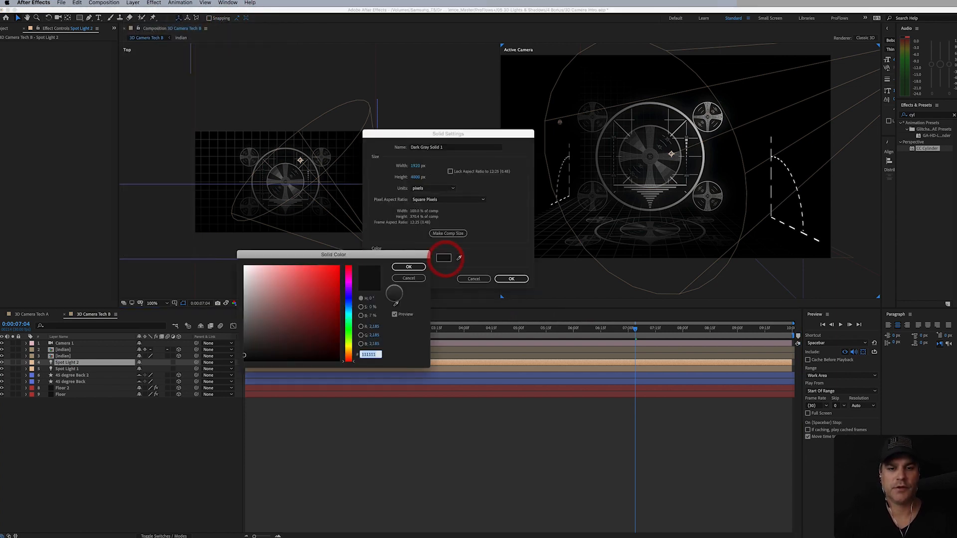
click(244, 360)
click(419, 266)
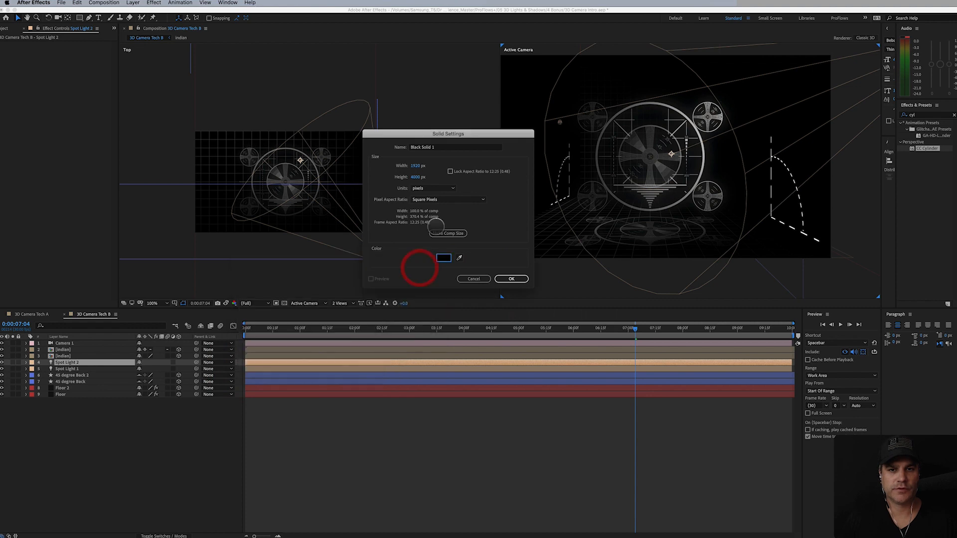
triple_click(438, 148)
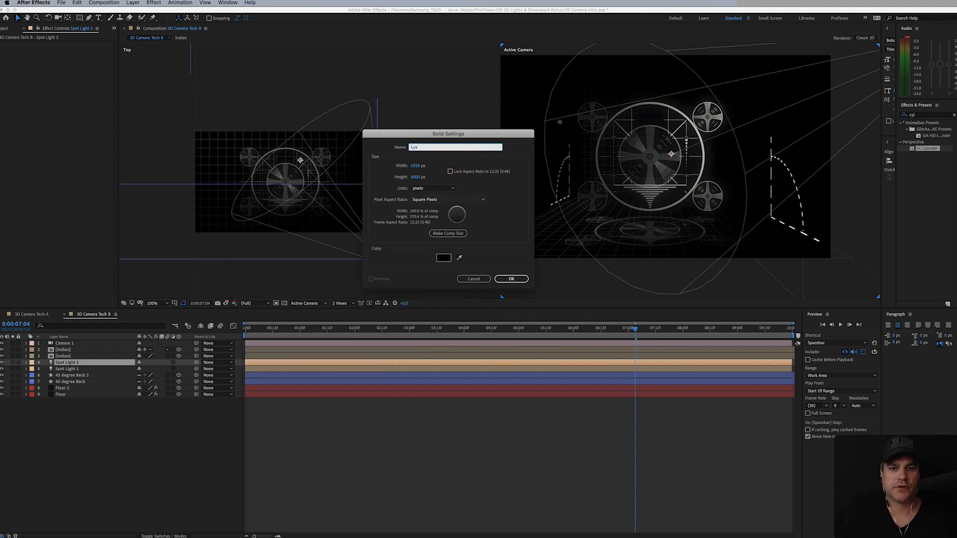
click(448, 233)
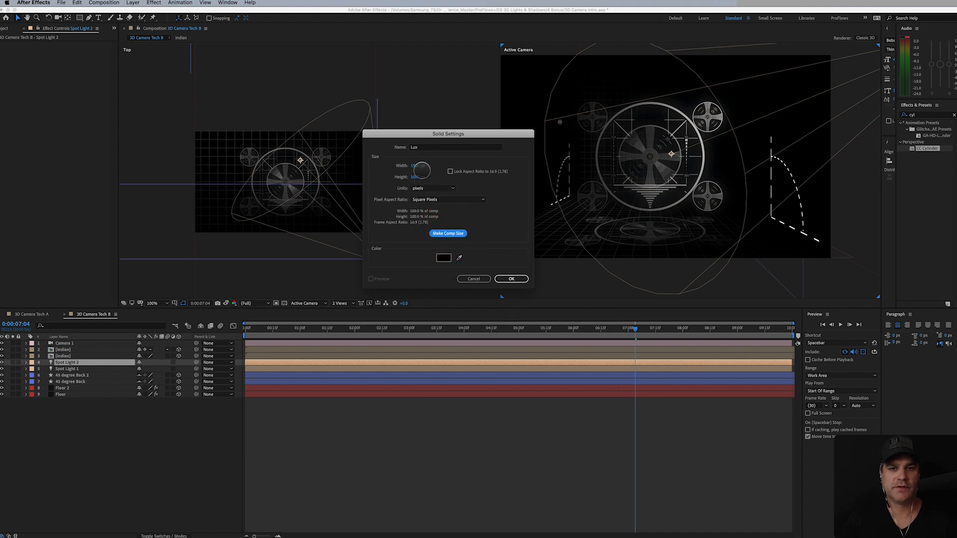
click(509, 279)
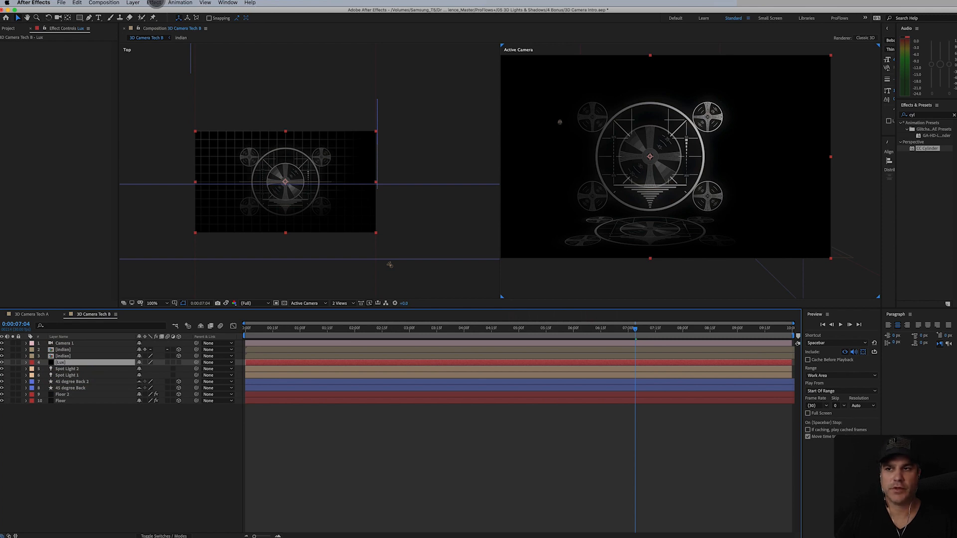
Find the Trapcode Lux effect and apply it to the Lux solid
click(154, 3)
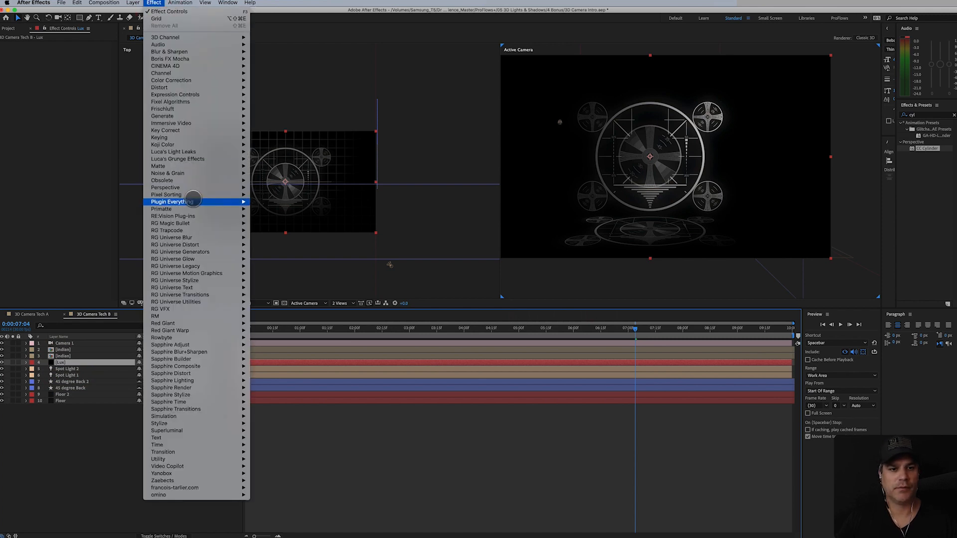
mouse_move(193, 200)
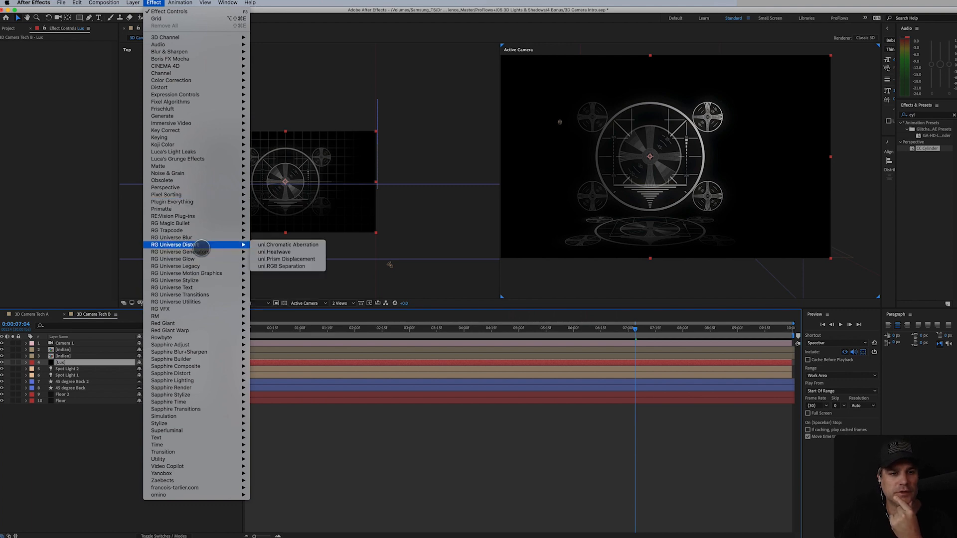
mouse_move(200, 225)
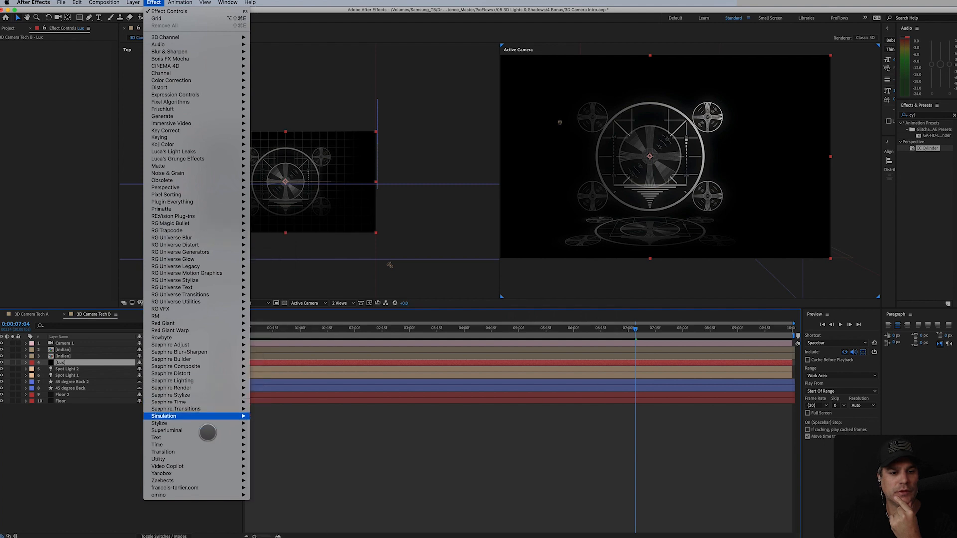
mouse_move(202, 466)
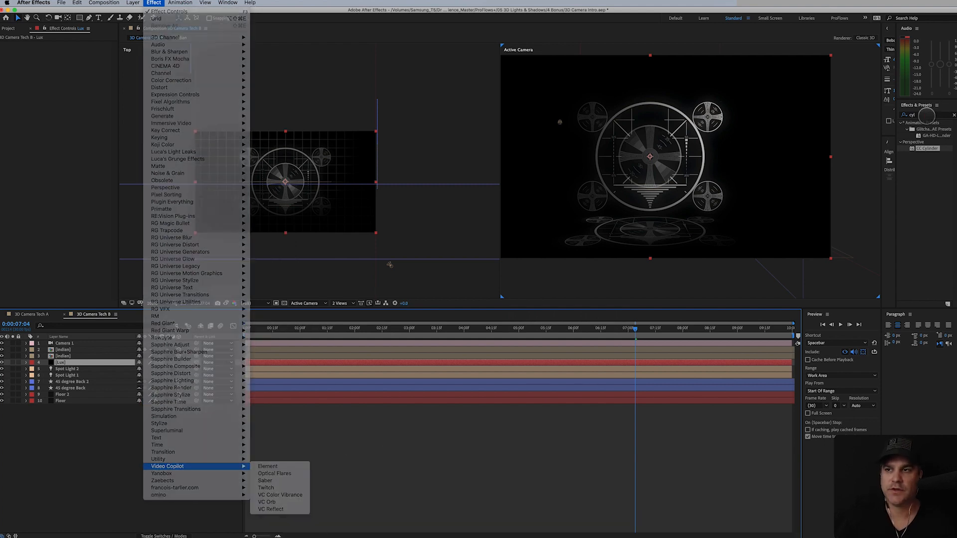
click(923, 116)
click(914, 115)
text(lux)
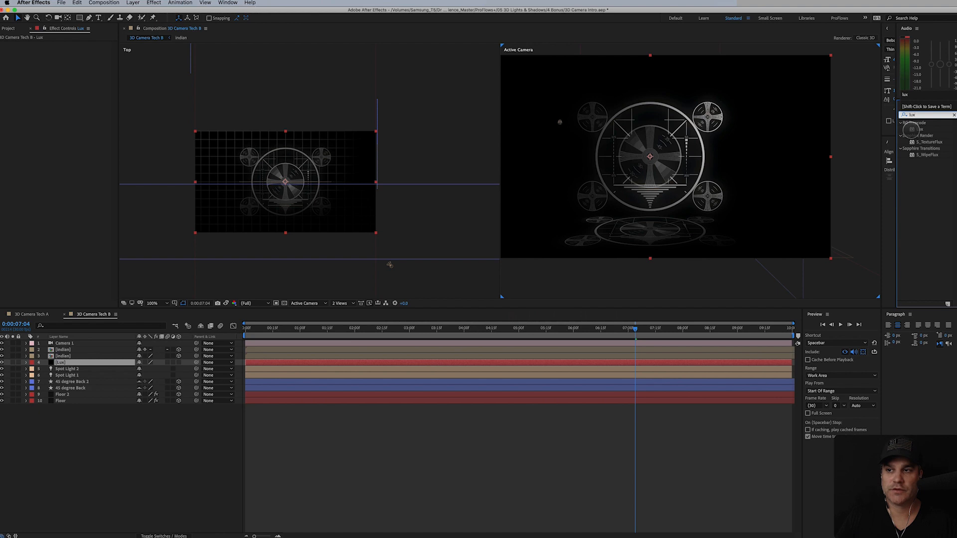
double_click(911, 129)
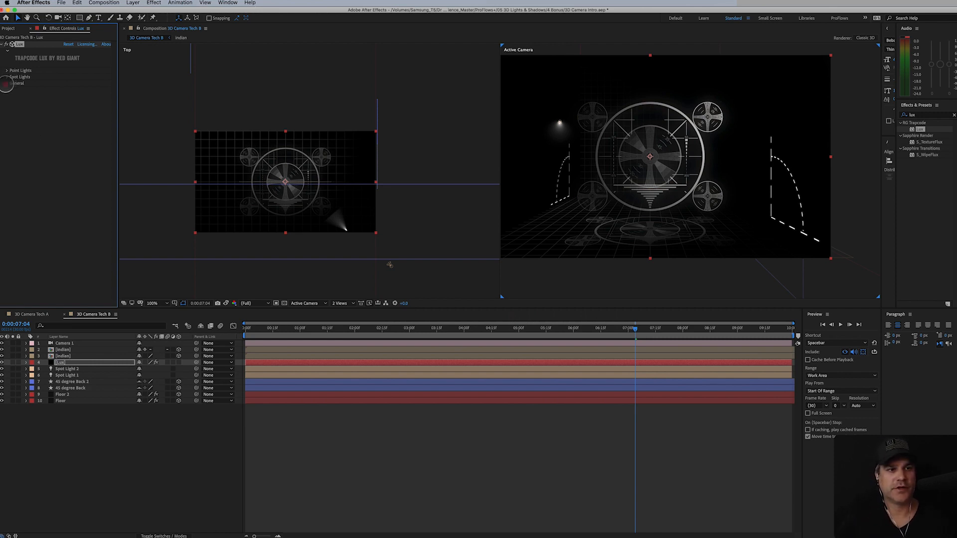
Set the Lux effect to use only lights whose name starts with Lux, keeping the Natural look
click(6, 83)
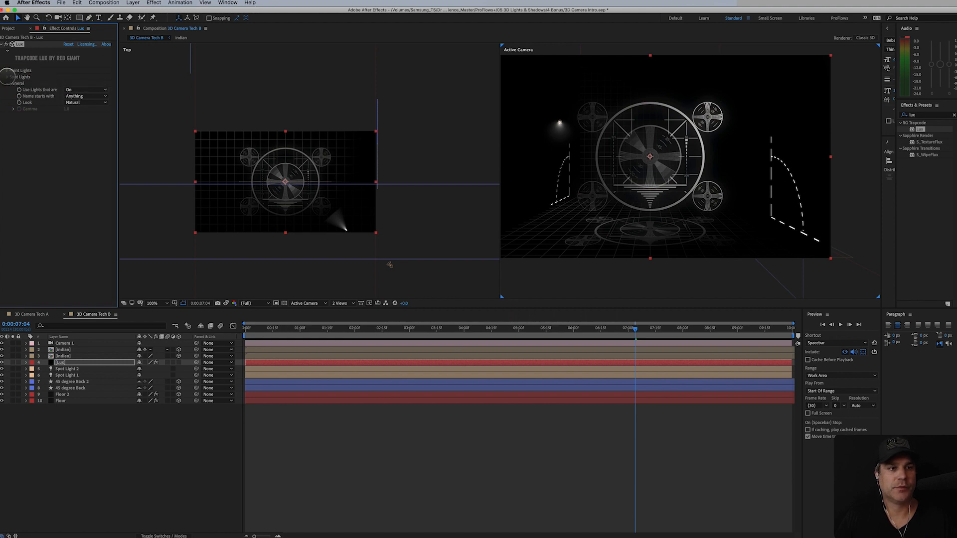
click(8, 76)
click(7, 70)
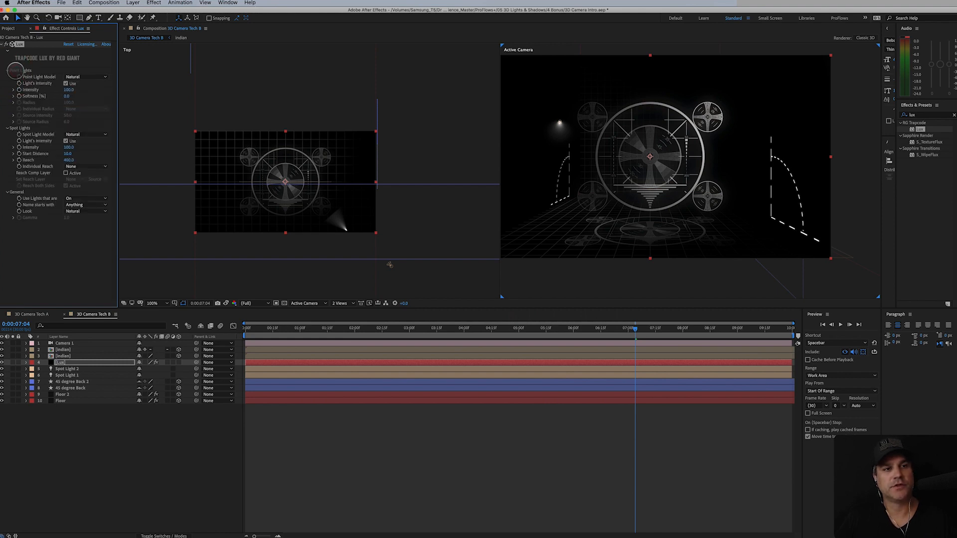
click(9, 71)
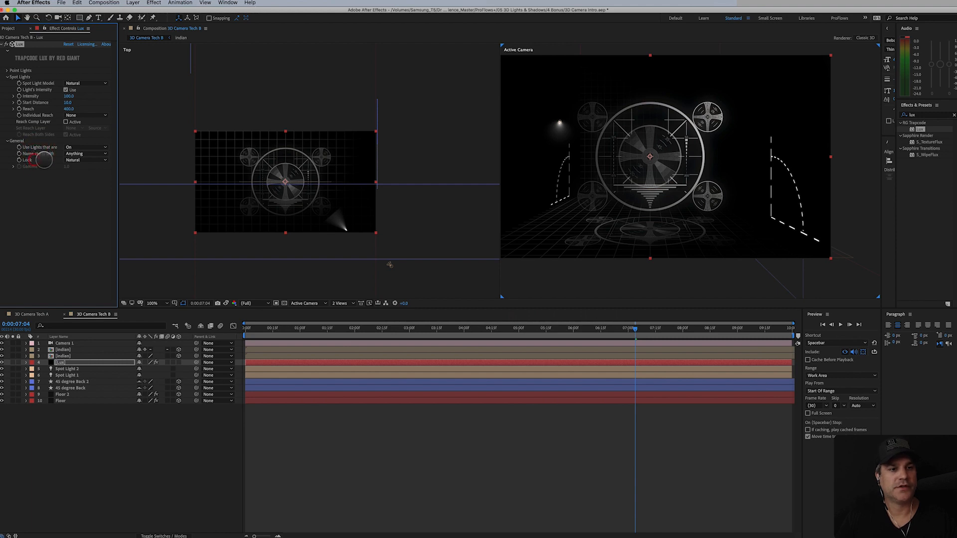
click(76, 148)
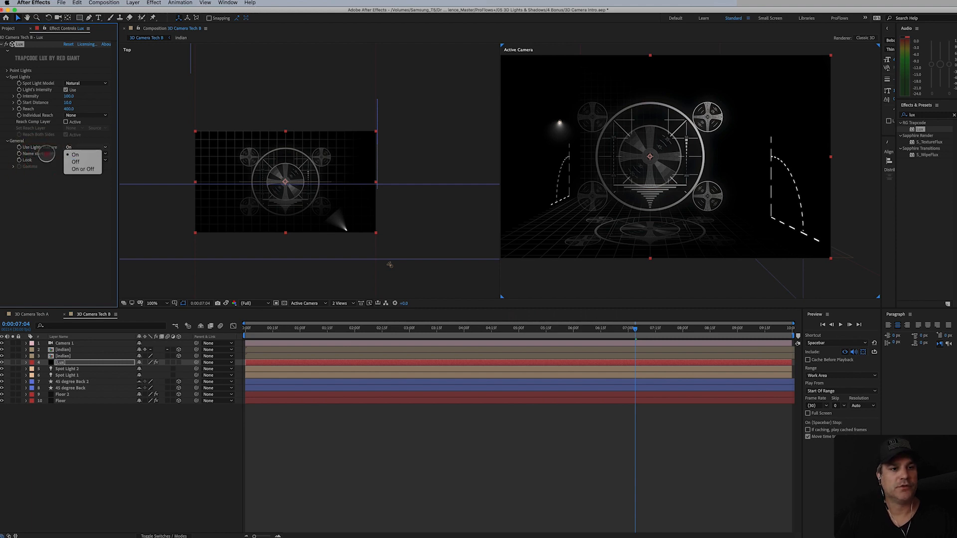
click(43, 146)
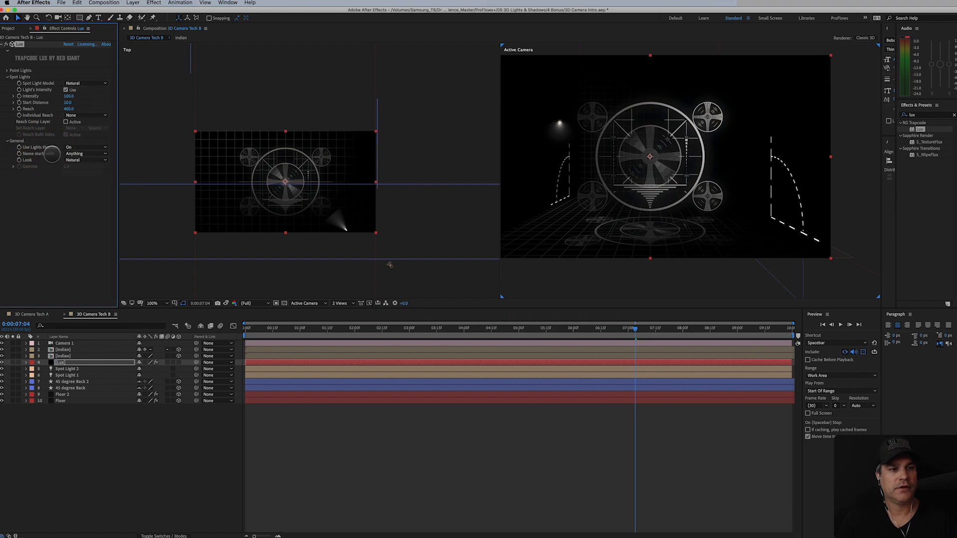
click(71, 153)
click(75, 168)
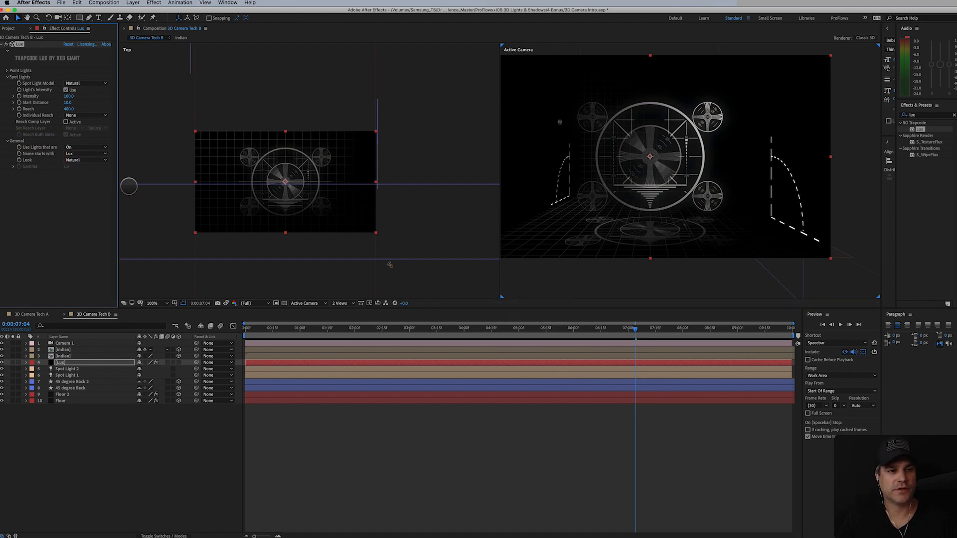
click(79, 160)
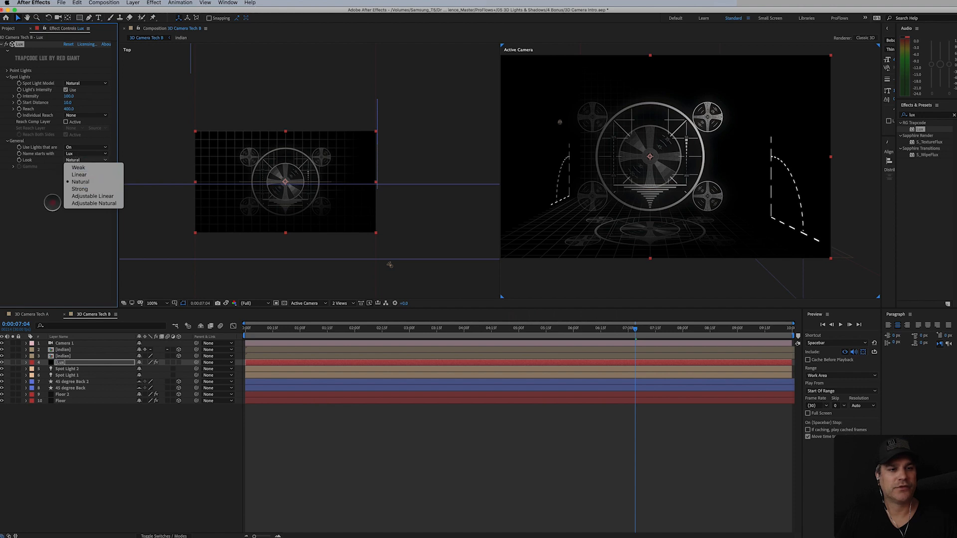
click(52, 204)
Rename the Spot Light 2 layer as Lux to match the effect's light name filter
click(74, 368)
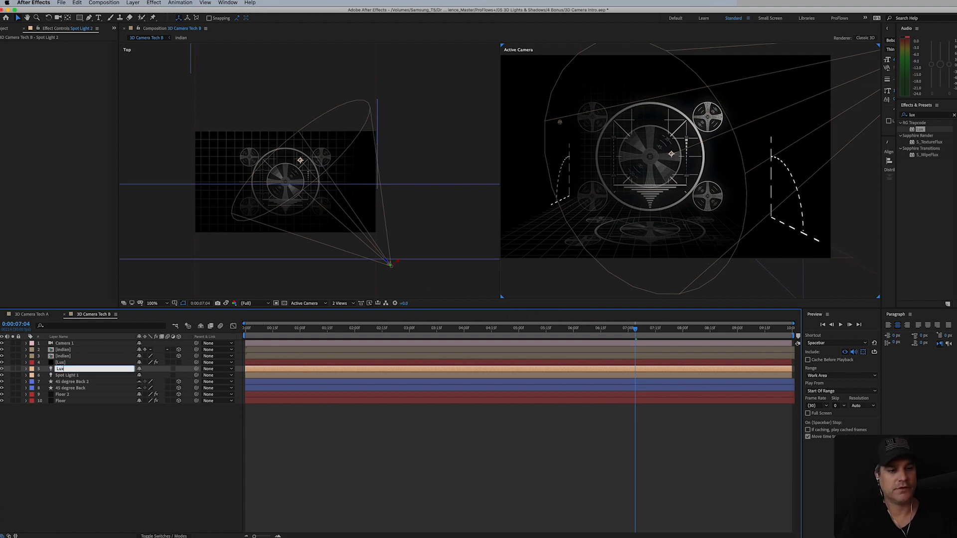
text(Lux)
key(Return)
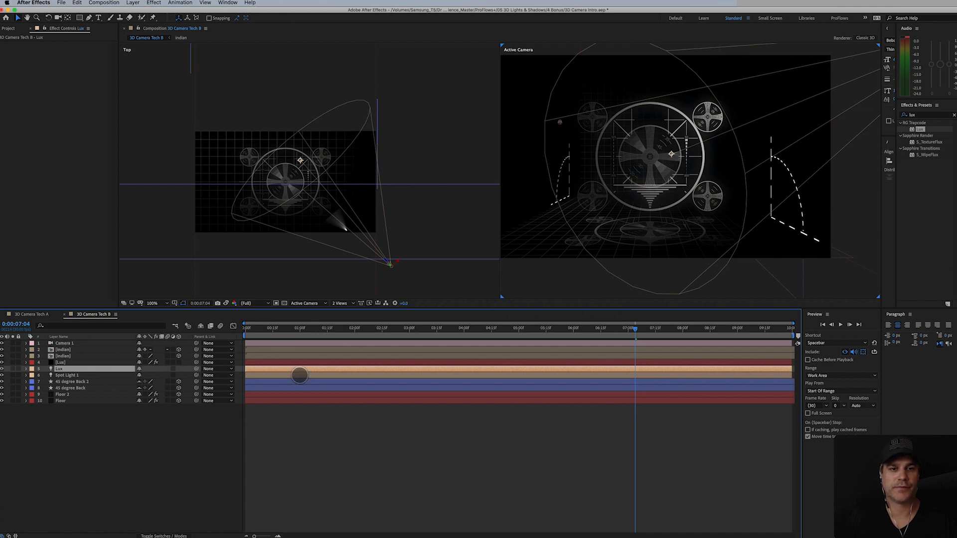
Raise the spot light Intensity in the Lux solid's effect settings to about 249
click(59, 362)
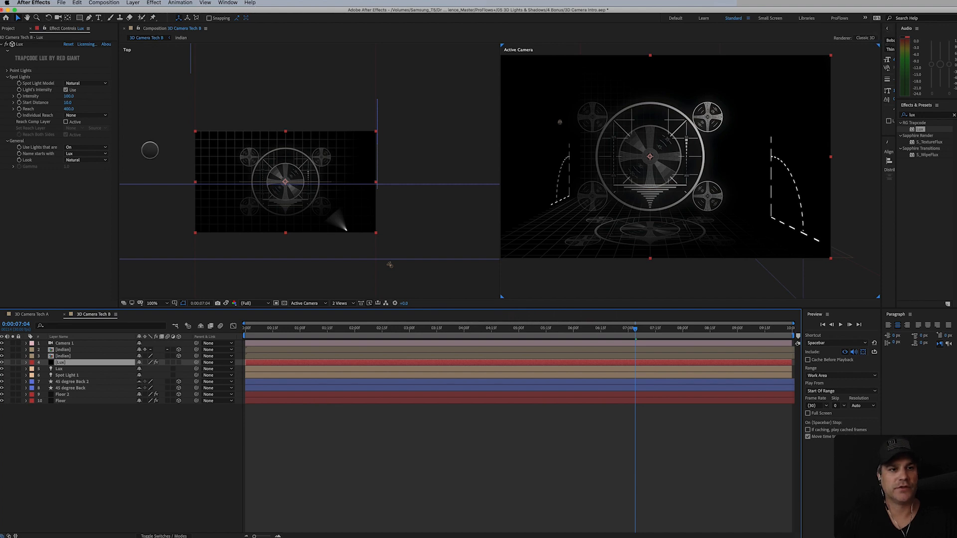
drag(68, 96, 88, 125)
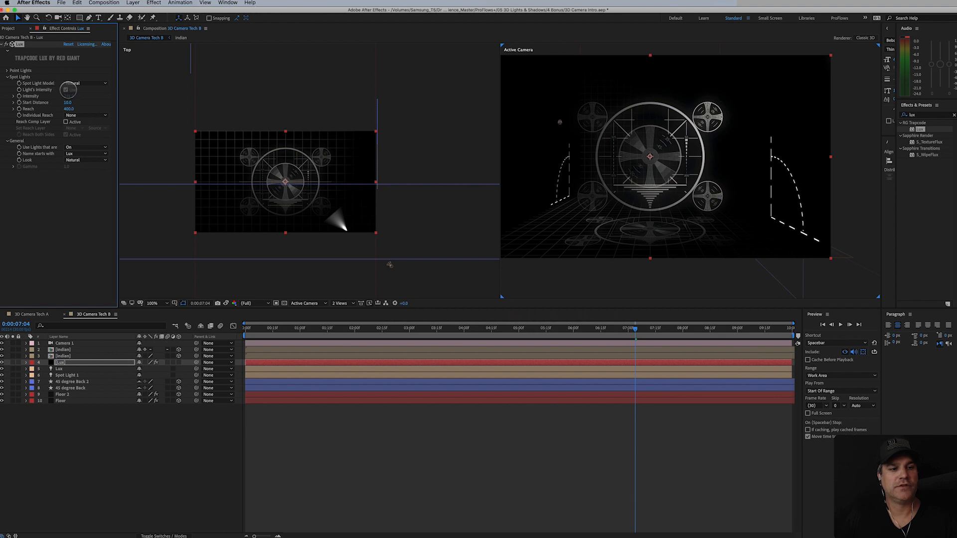
Try raising the Lux light layer's own Intensity to about 848%, and undo the change
click(68, 369)
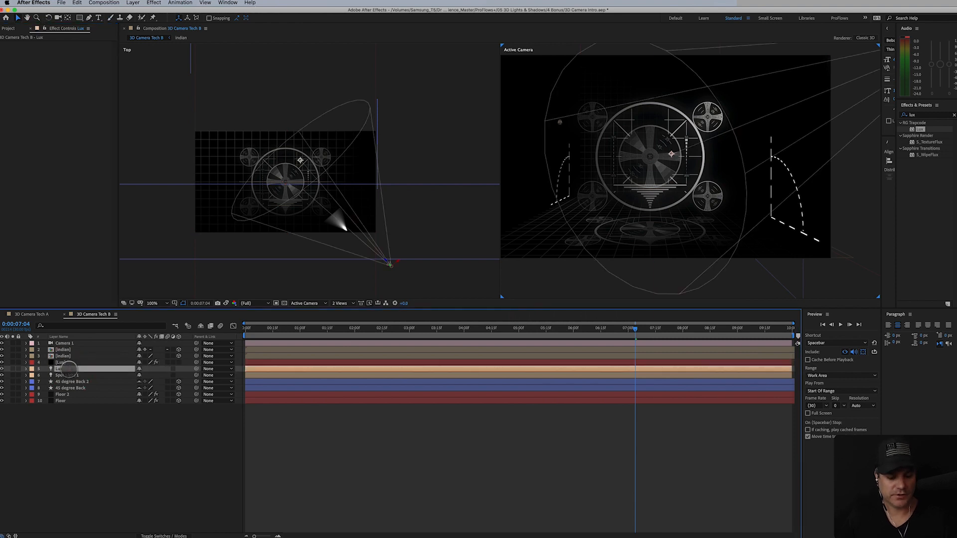
key(a)
key(a)
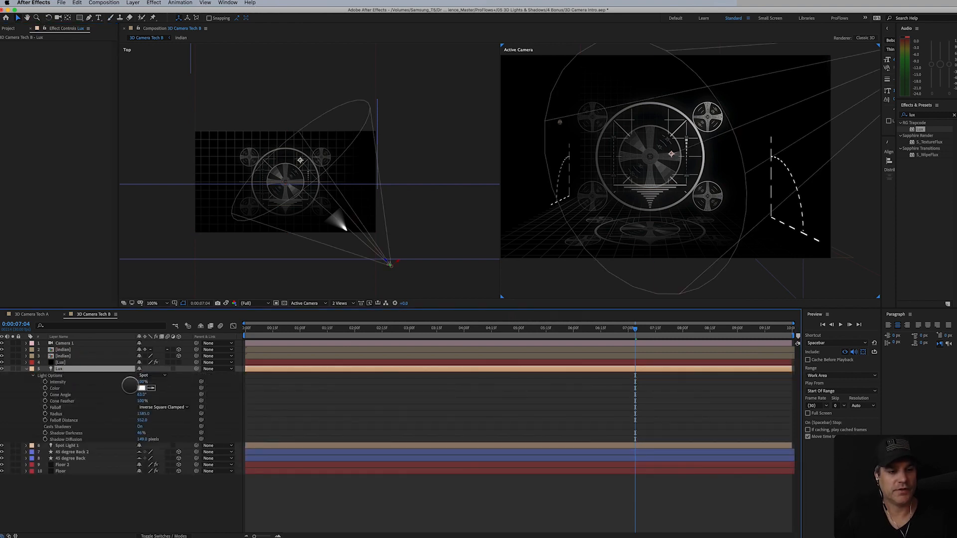
drag(143, 381, 406, 362)
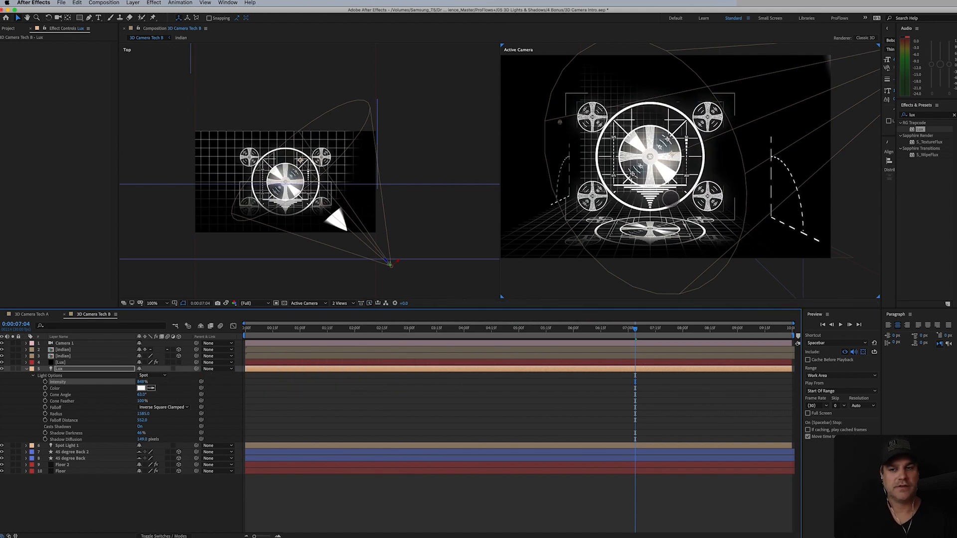
key(super+z)
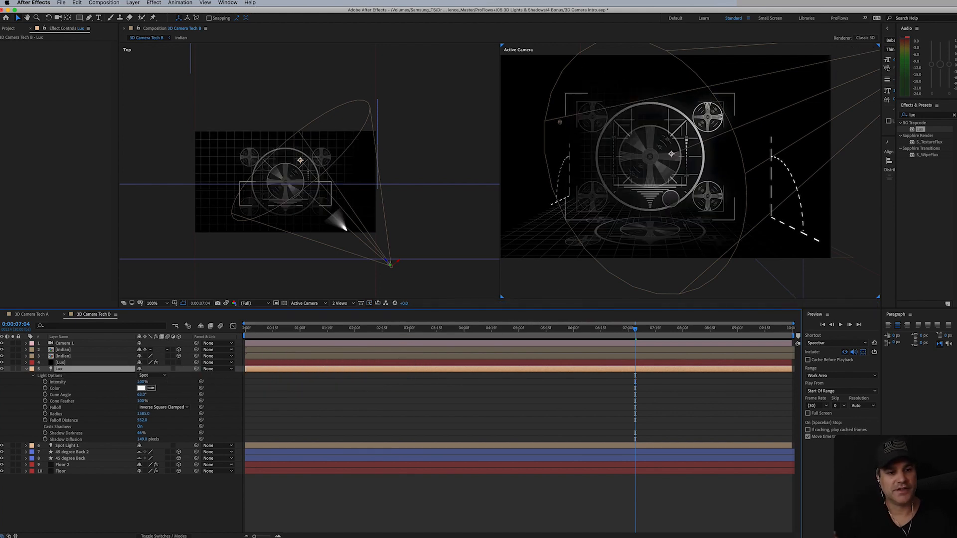
On the Lux solid's effect, set the spot light Start Distance to 0 and increase Reach to extend the beam across the artwork
click(107, 362)
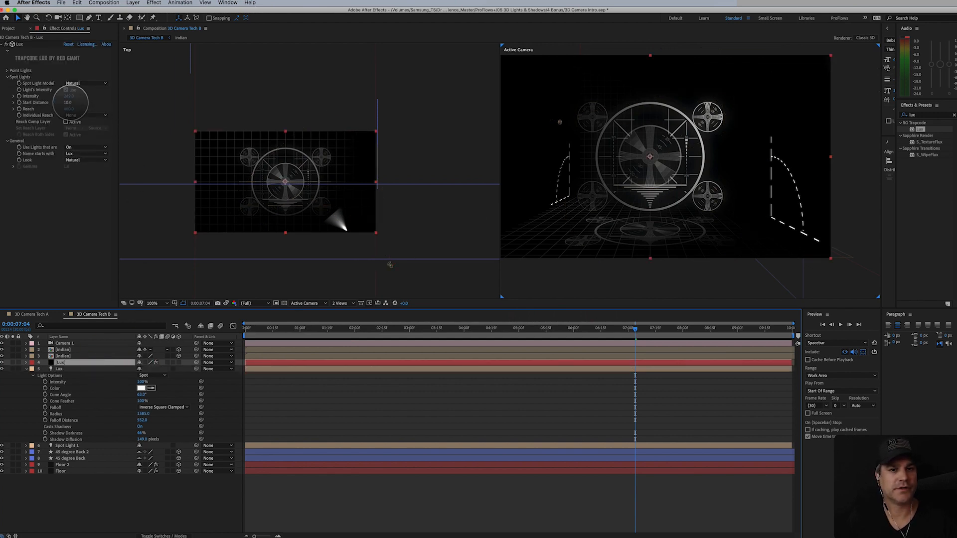
mouse_move(70, 103)
mouse_down()
mouse_move(38, 111)
mouse_move(75, 101)
mouse_up()
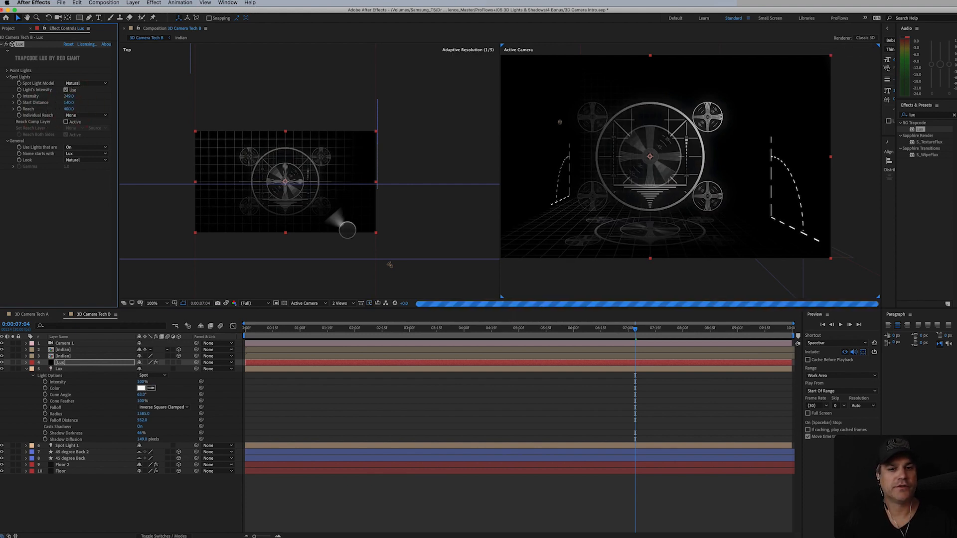
scroll(350, 234, up, 3)
drag(366, 256, 348, 180)
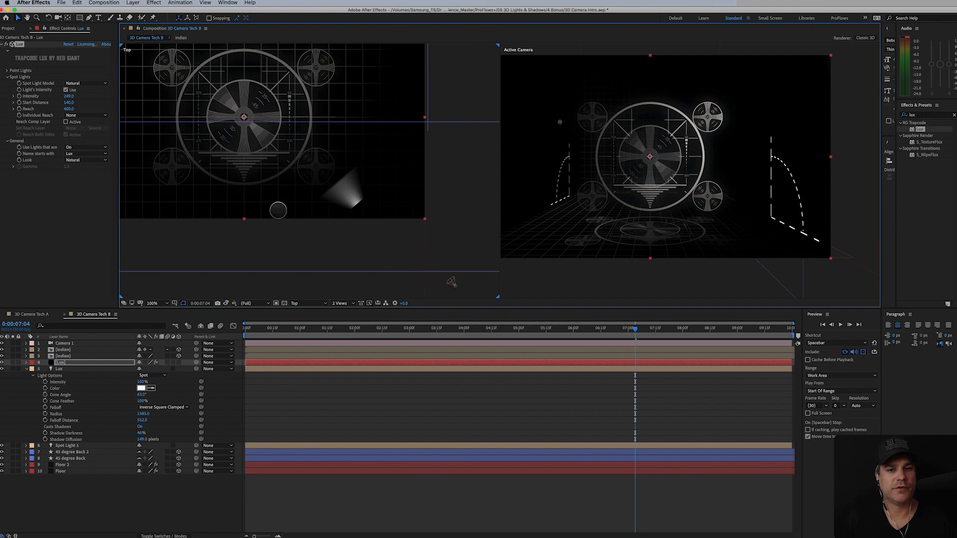
drag(69, 102, 64, 100)
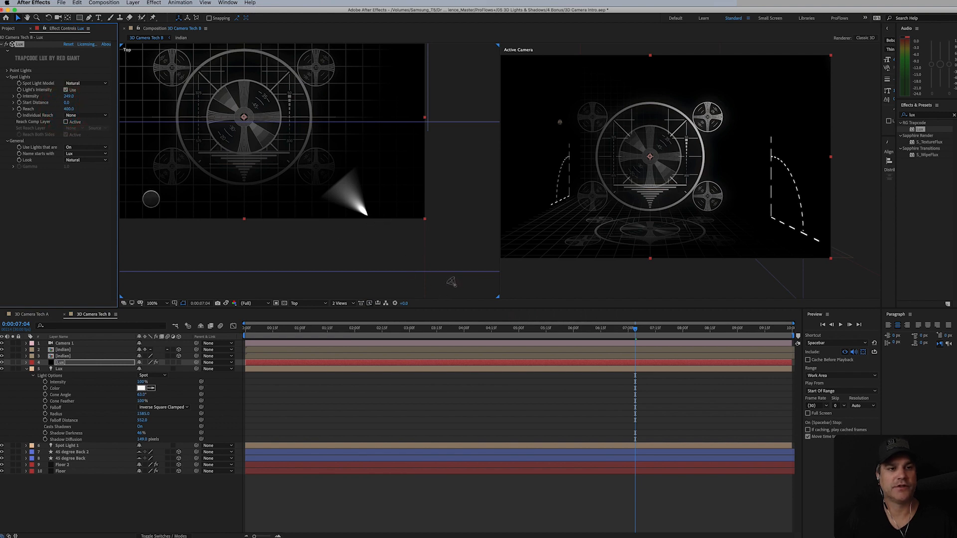
drag(69, 109, 140, 108)
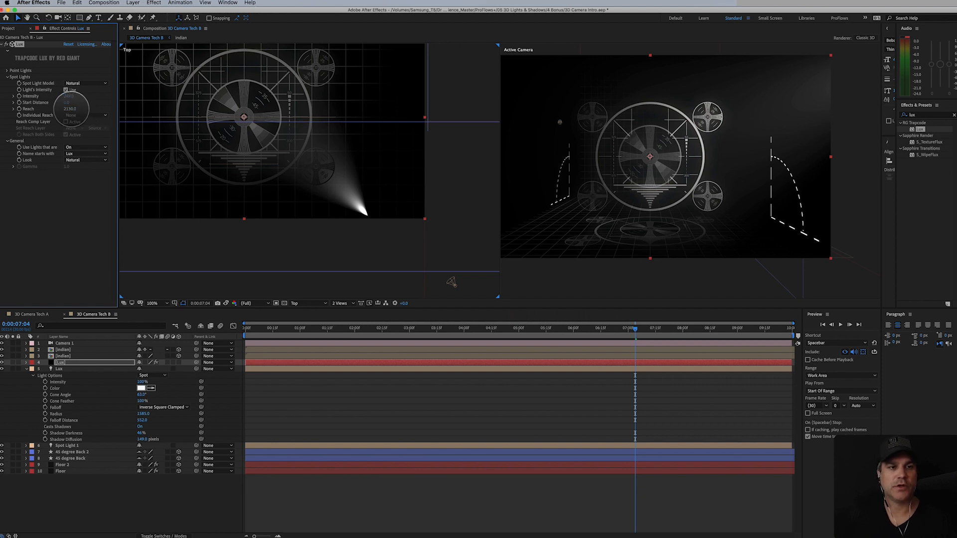
drag(71, 109, 166, 103)
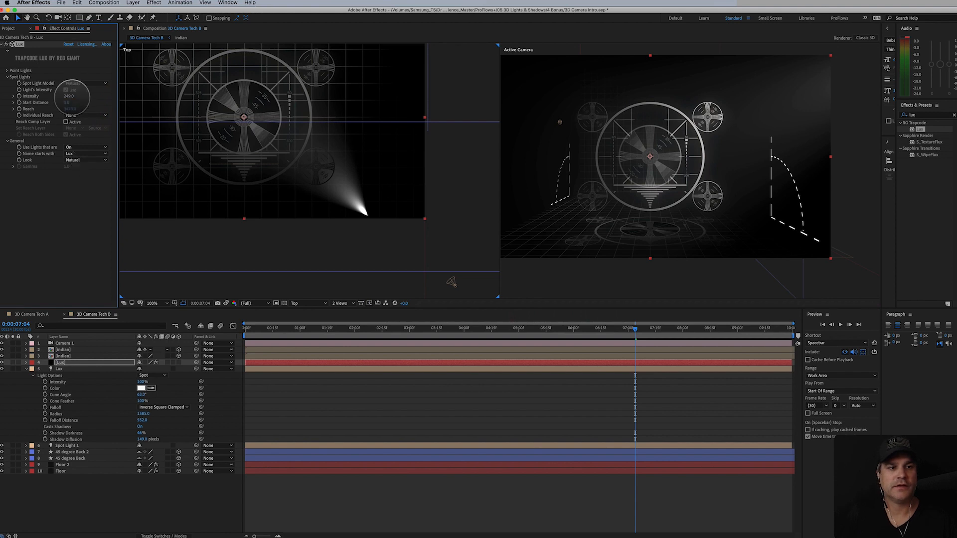
Raise the spot light Intensity in the Lux solid's effect settings to about 413
click(73, 97)
drag(73, 97, 121, 98)
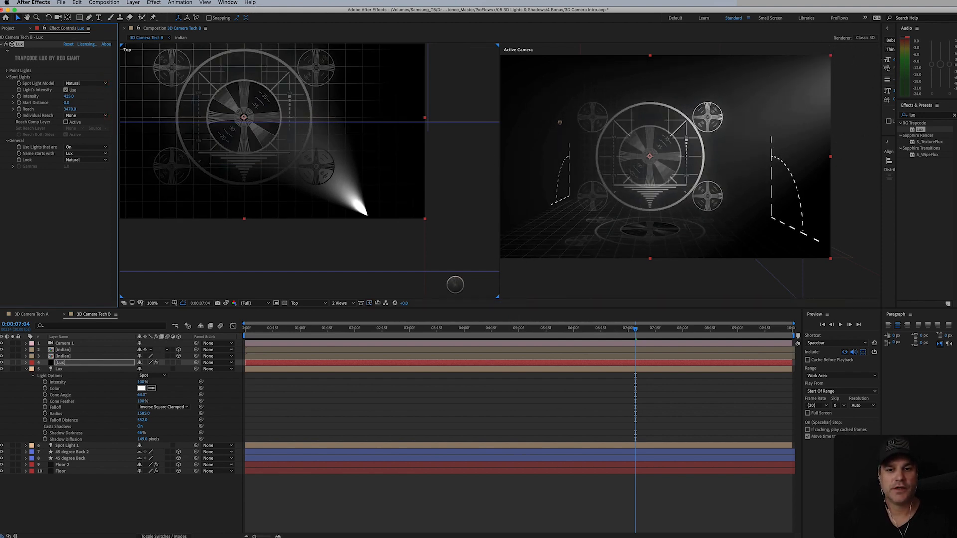
Re-aim the Lux light's point of interest on the artwork in the Top view and widen its Cone Angle to 73°
click(454, 284)
drag(274, 74, 268, 97)
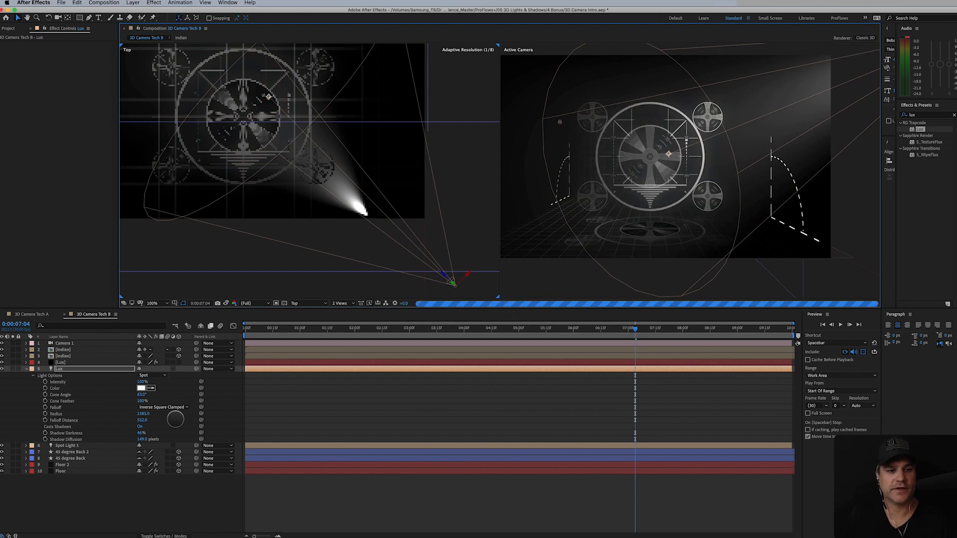
drag(142, 394, 151, 397)
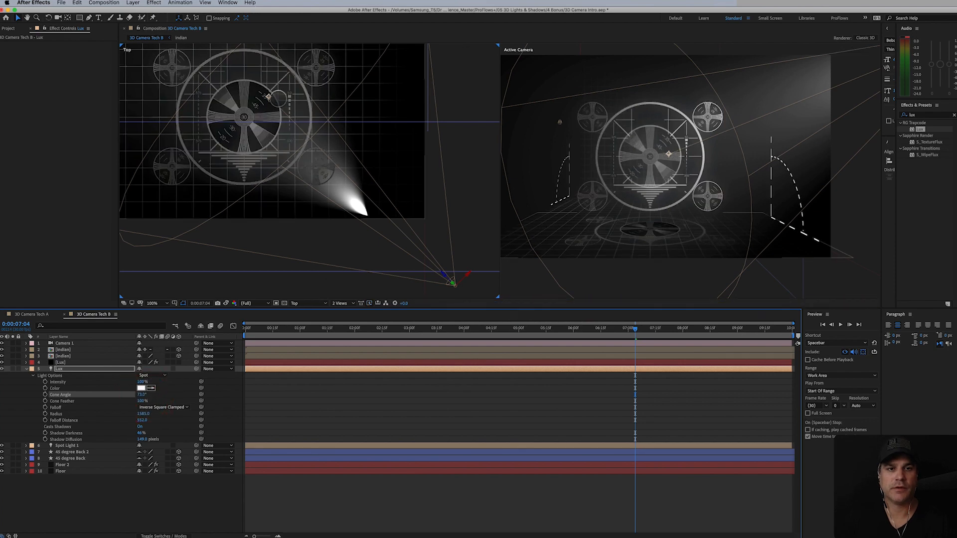
drag(269, 97, 279, 95)
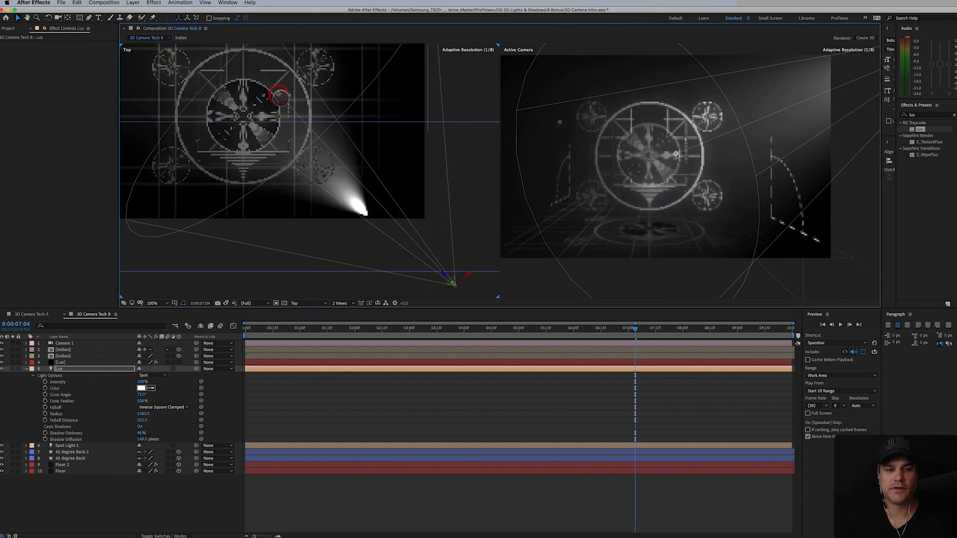
Try the Weak, Linear, Strong and Adjustable Linear options for the Lux effect's Look, and return it to Natural
click(101, 362)
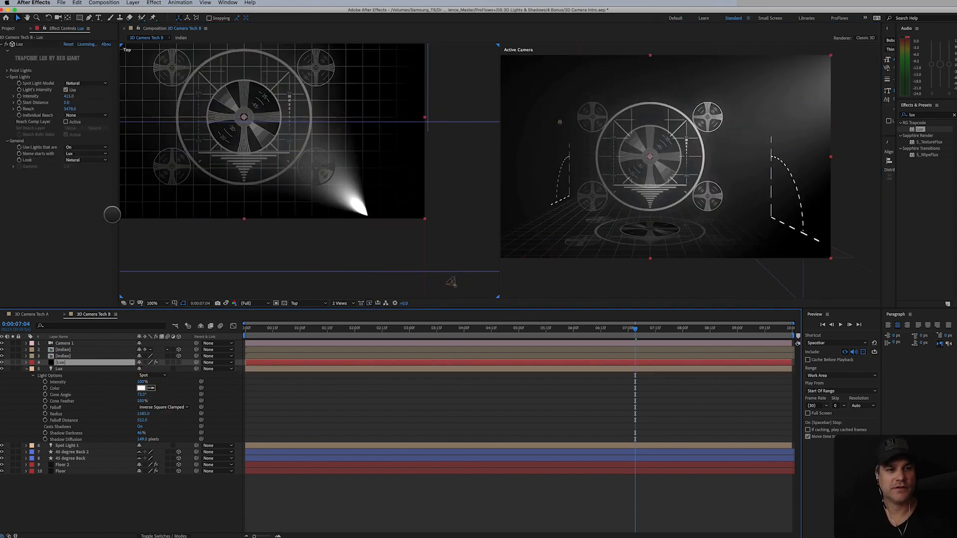
click(83, 160)
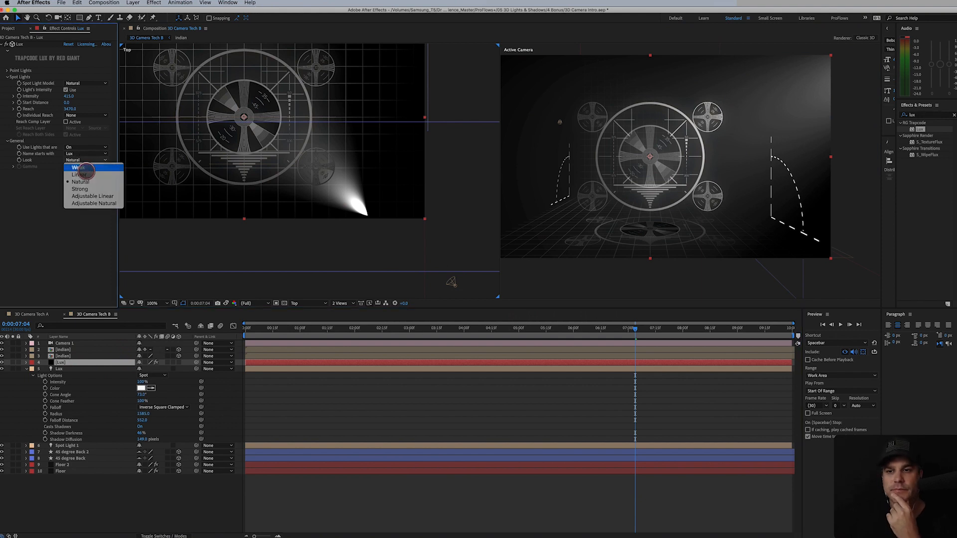
click(79, 168)
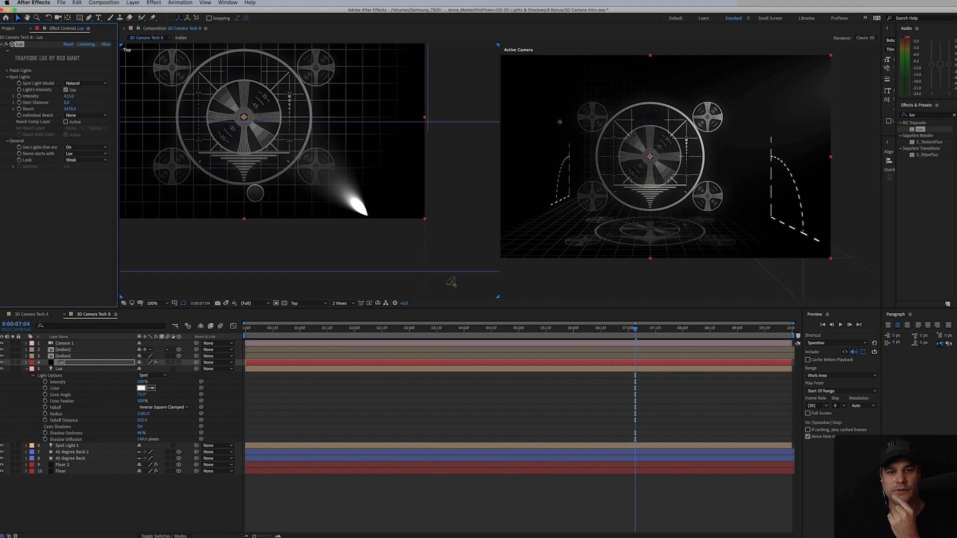
click(83, 160)
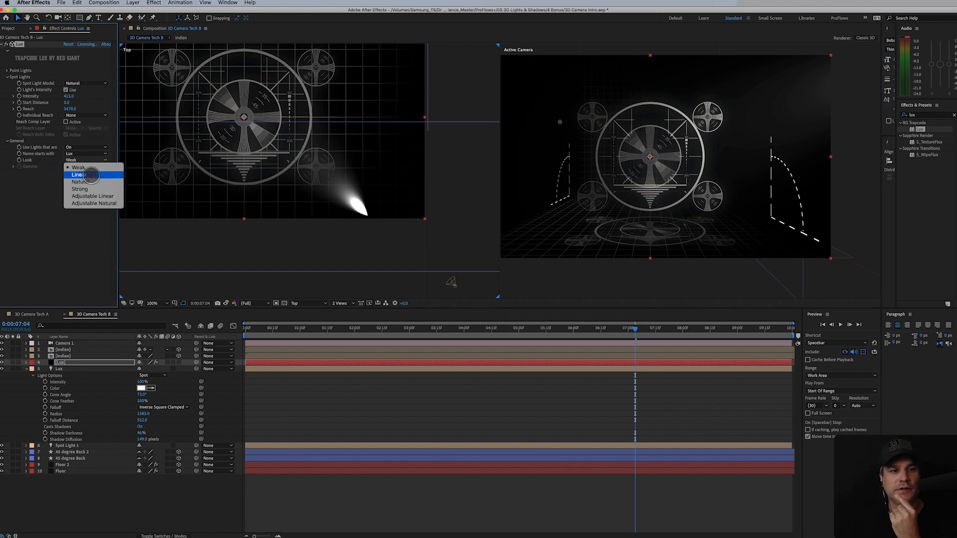
click(91, 175)
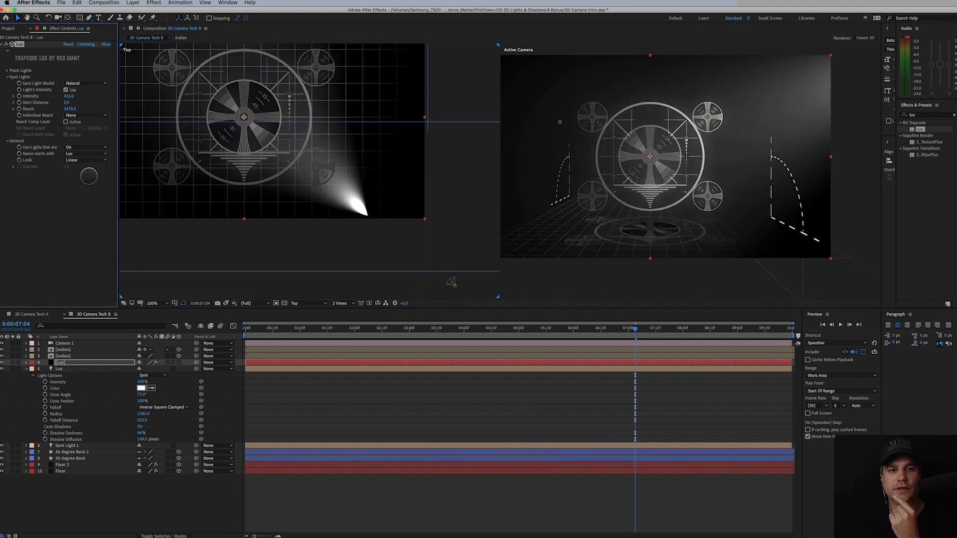
click(80, 160)
click(85, 181)
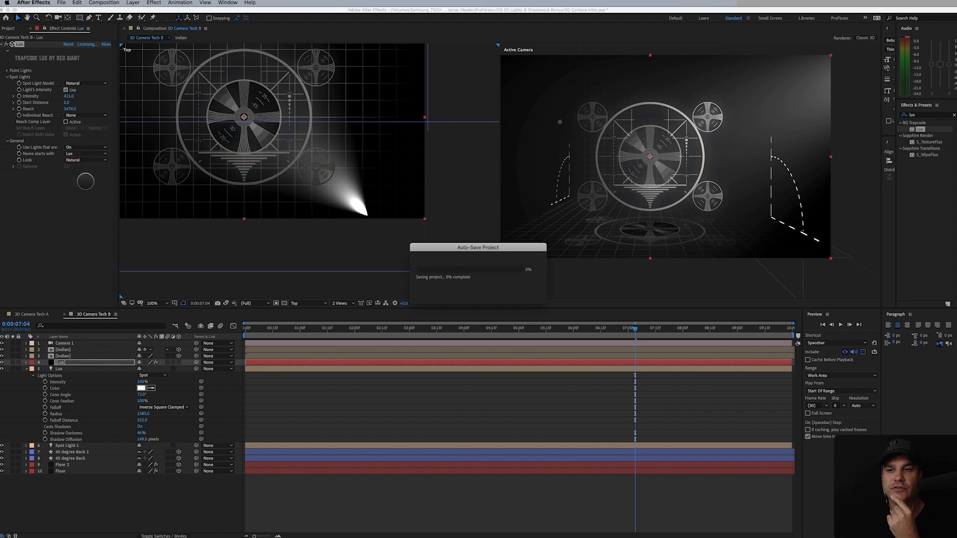
click(83, 160)
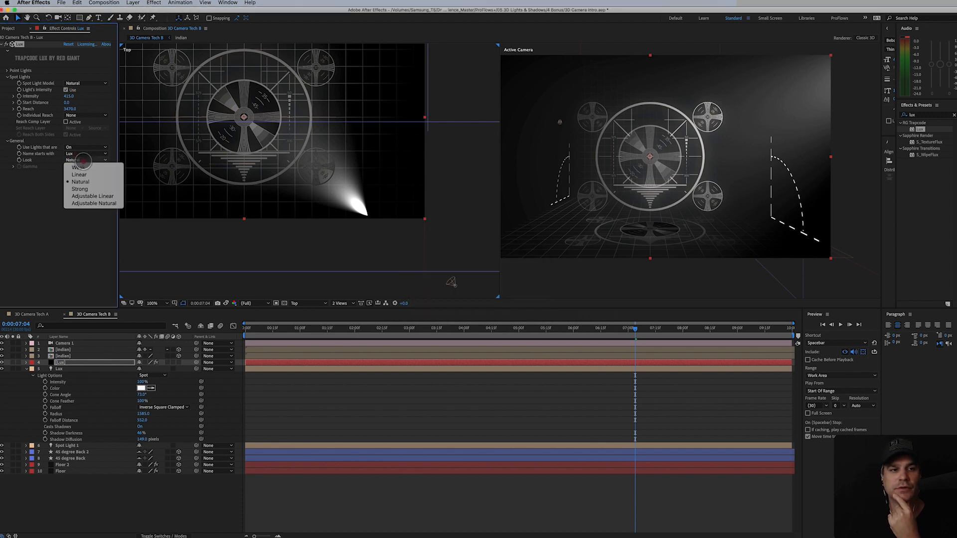
click(89, 188)
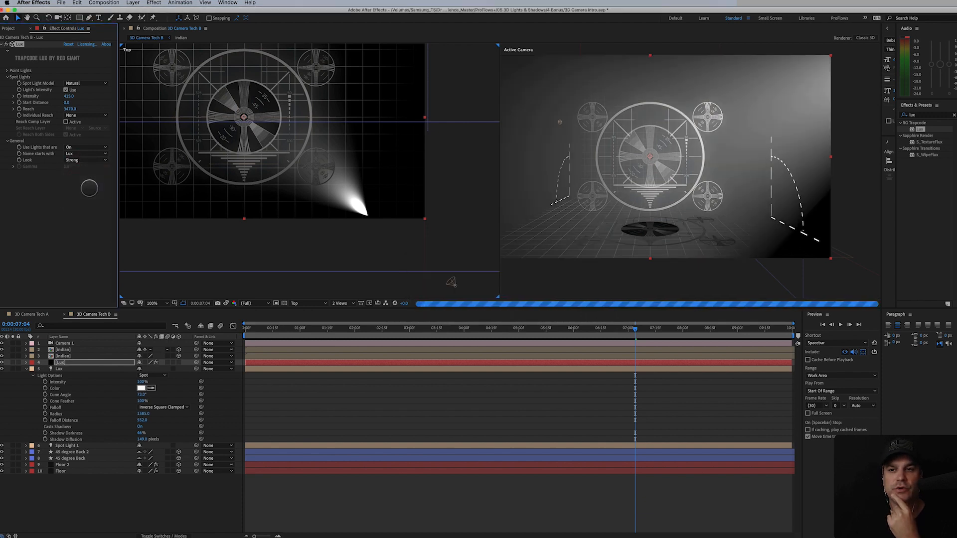
click(82, 160)
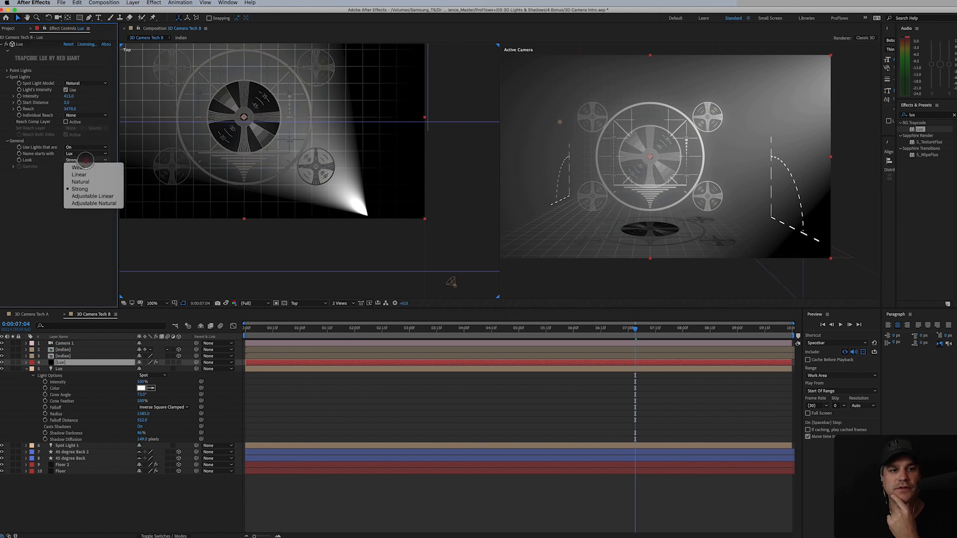
click(93, 195)
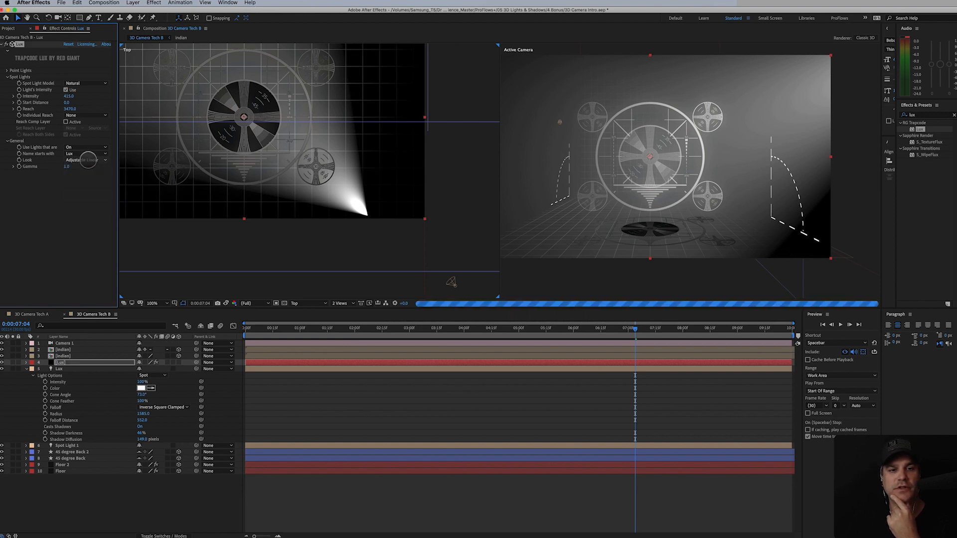
click(88, 160)
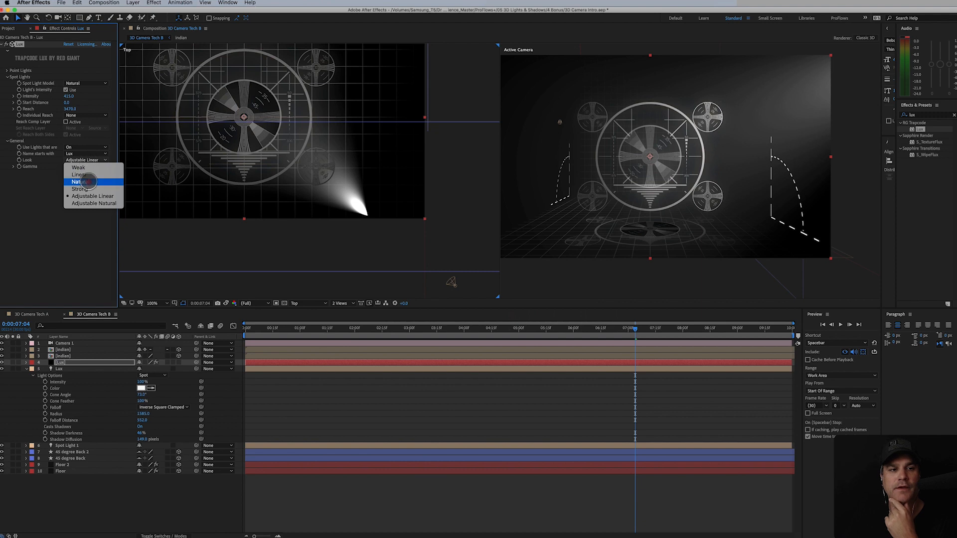
click(88, 181)
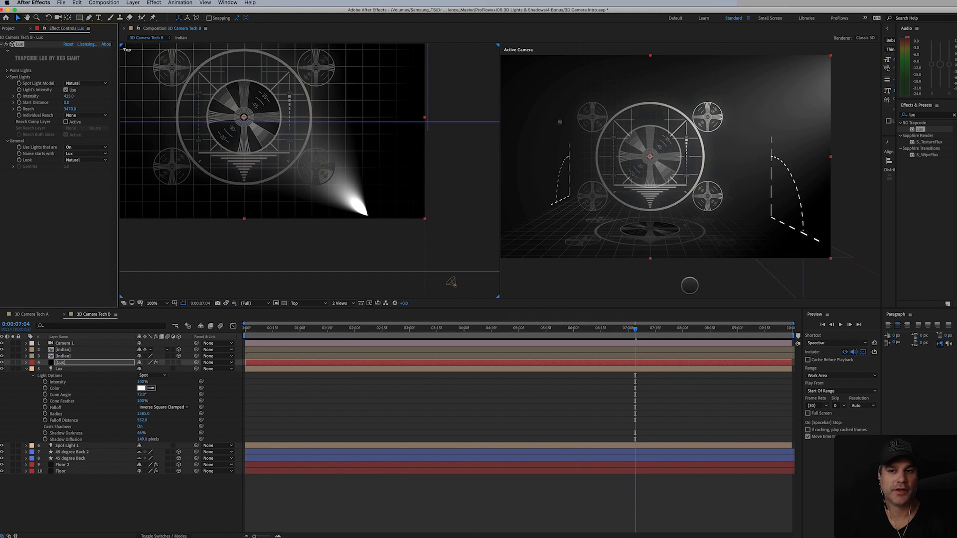
Collapse the Lux light's properties and move both Indian layers below 45 degree Back, undoing and repeating the move once
click(26, 368)
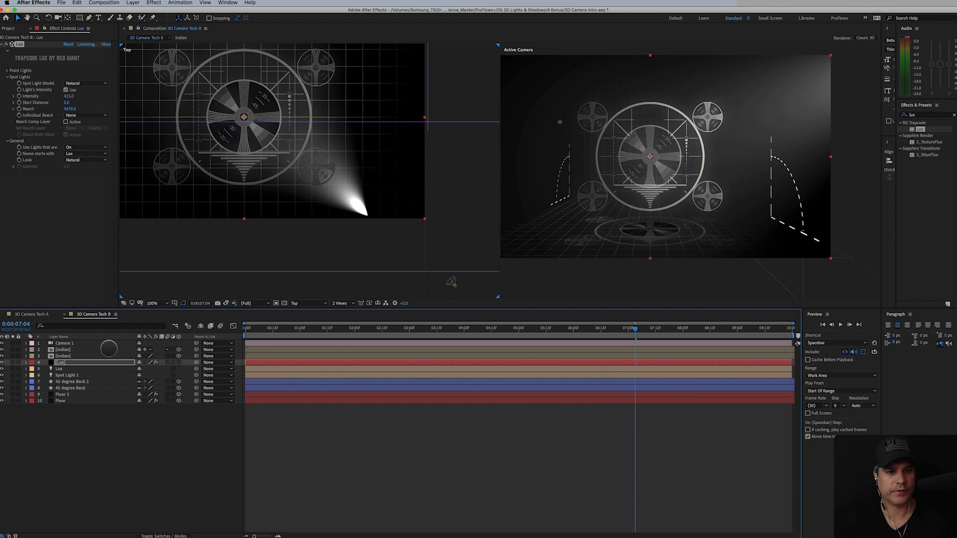
click(101, 363)
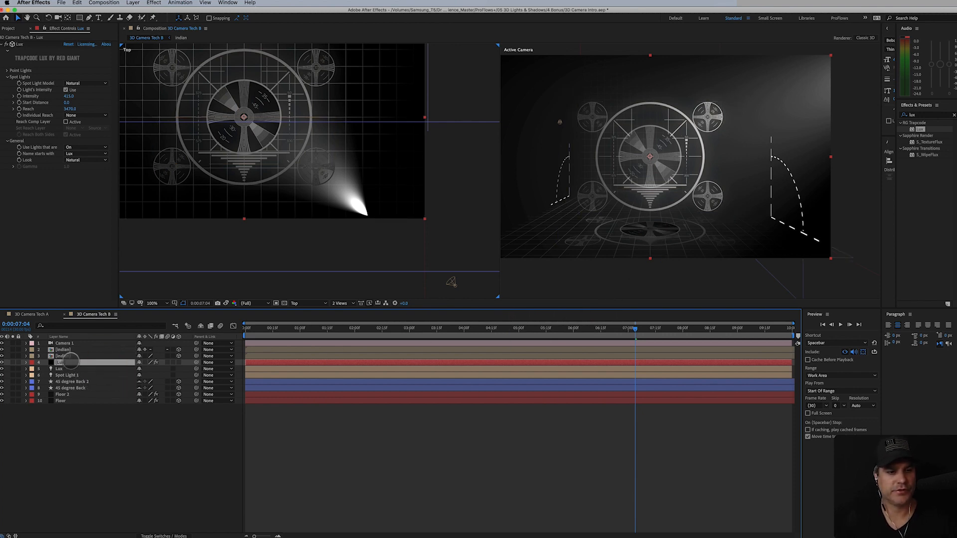
click(70, 350)
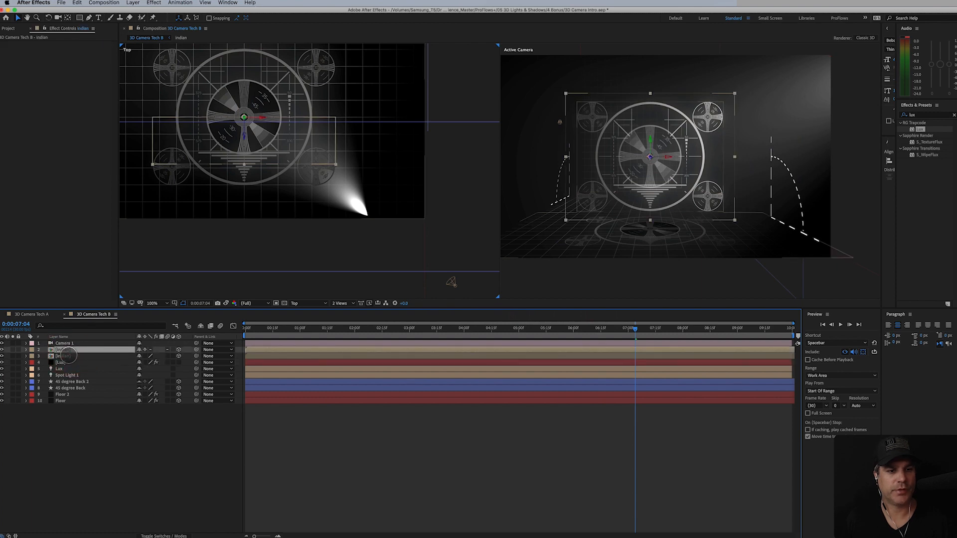
shift+click(67, 355)
drag(66, 356, 69, 394)
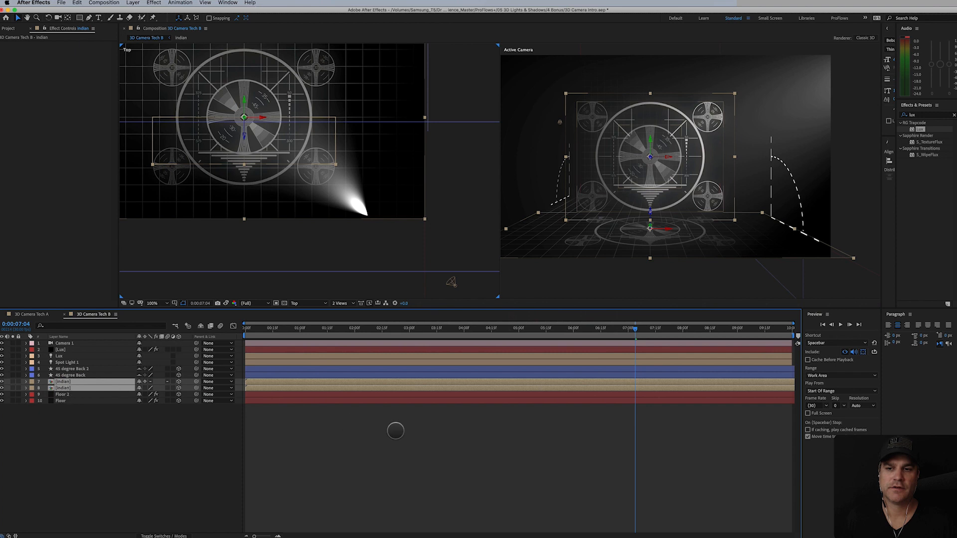
click(408, 437)
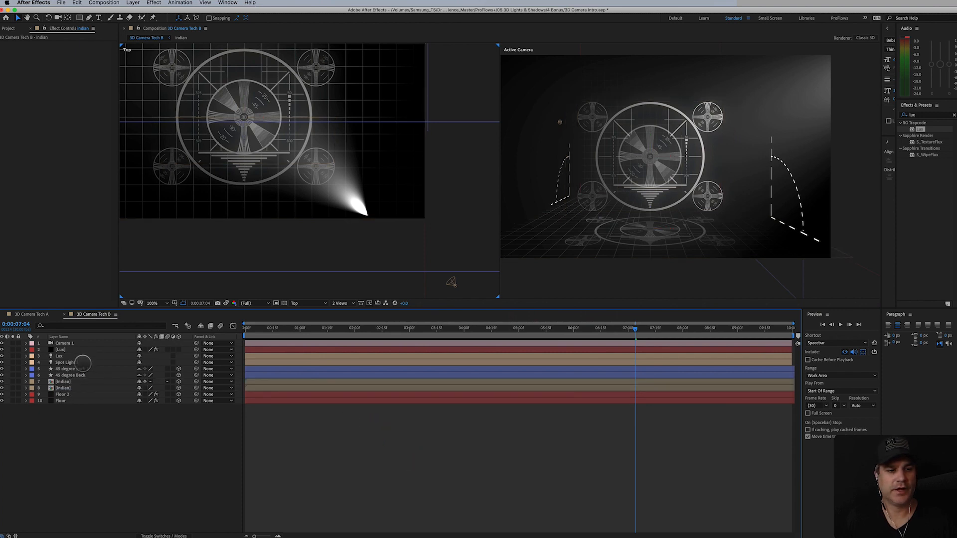
key(super+z)
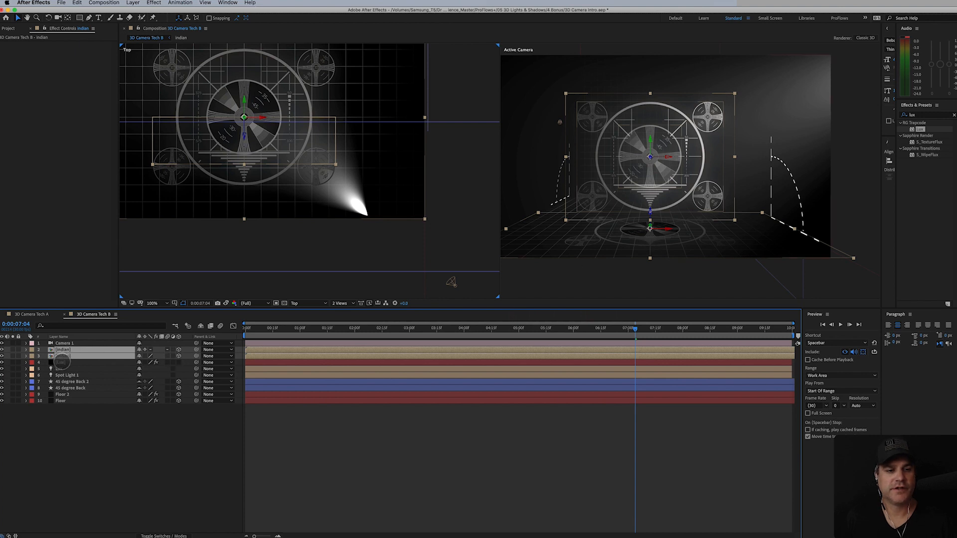
drag(65, 355, 64, 390)
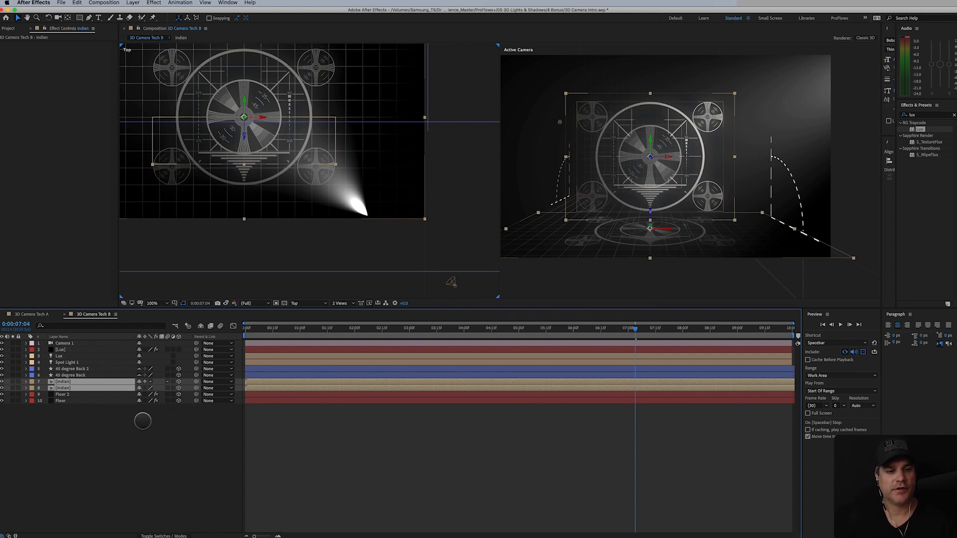
click(120, 421)
Set the Opacity of the lower Indian layer, the one lying on the floor, to 50% and collapse its properties
click(76, 388)
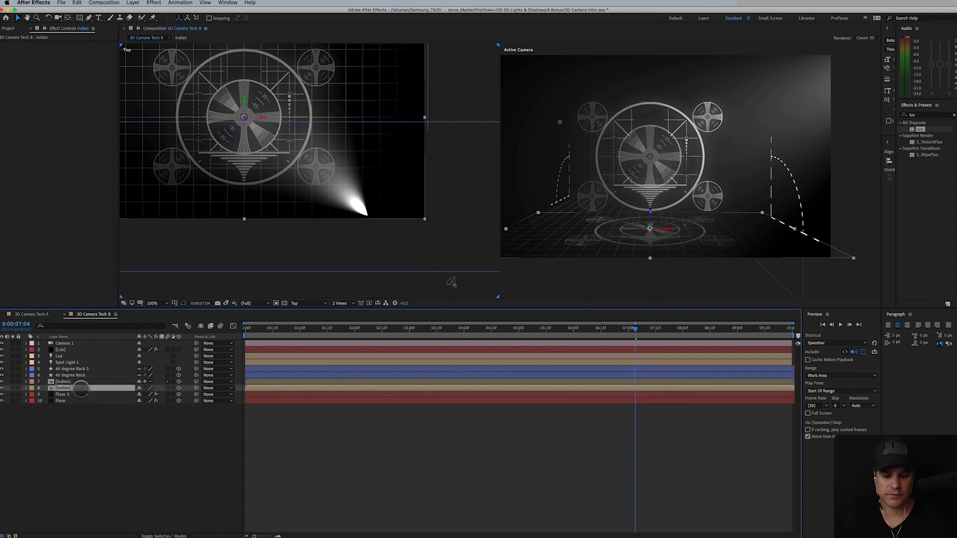
key(t)
click(145, 395)
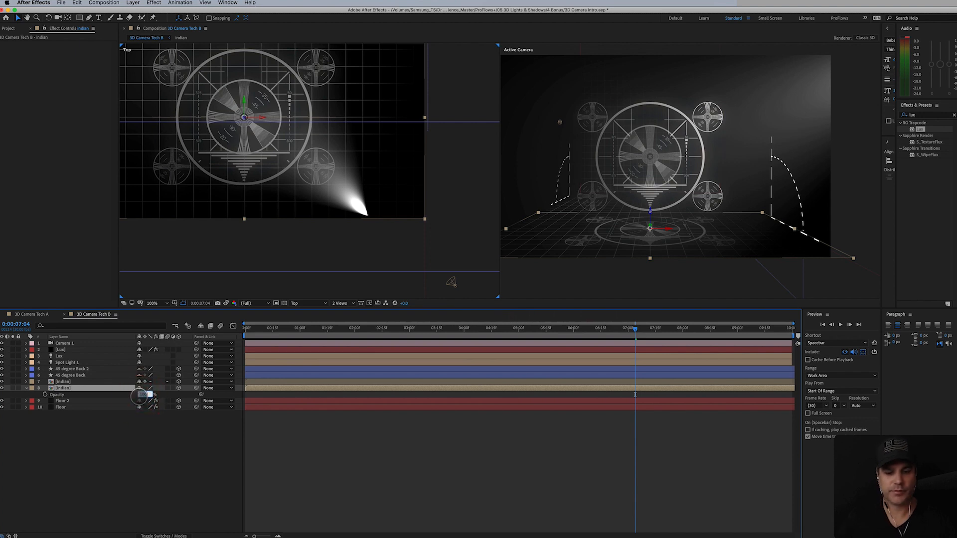
text(50)
key(Return)
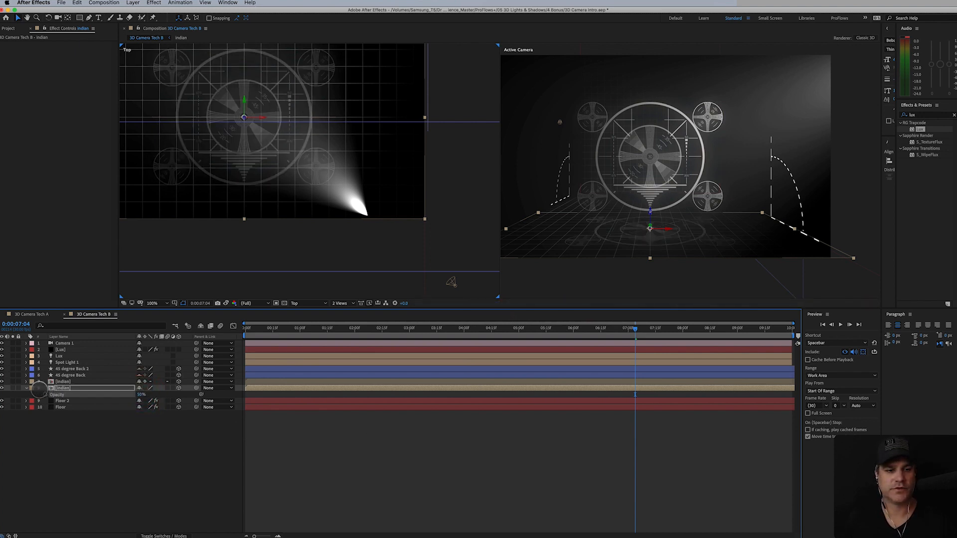
click(26, 387)
Save the project
click(133, 2)
mouse_move(140, 12)
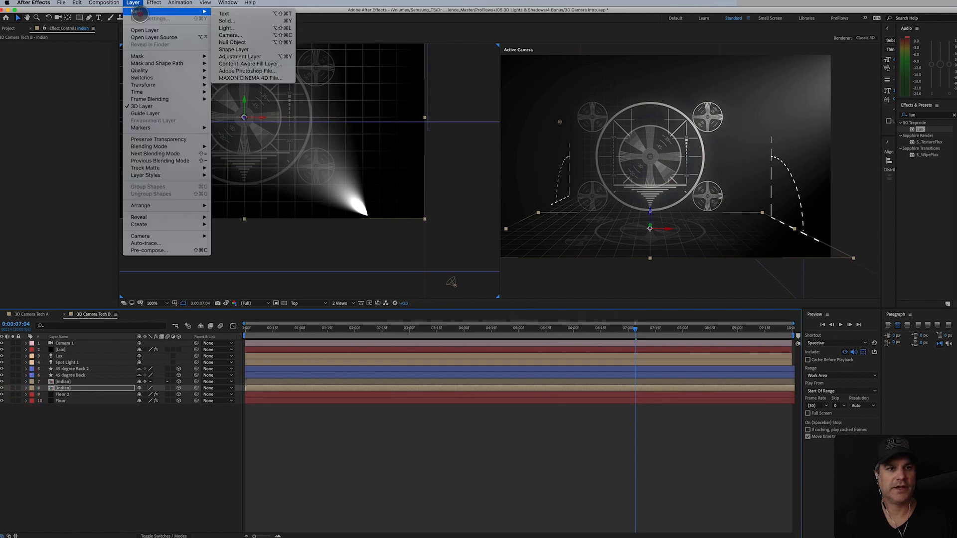
click(223, 3)
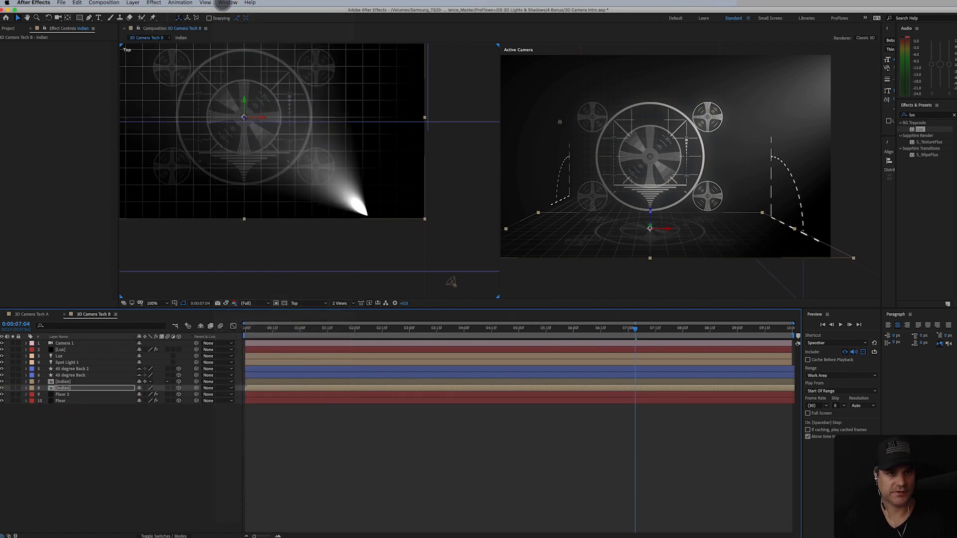
key(super+s)
Create a 1920 × 1080 px light gray (ABABAB) solid between the two Indian layers and make it a 3D layer
click(133, 3)
mouse_move(164, 12)
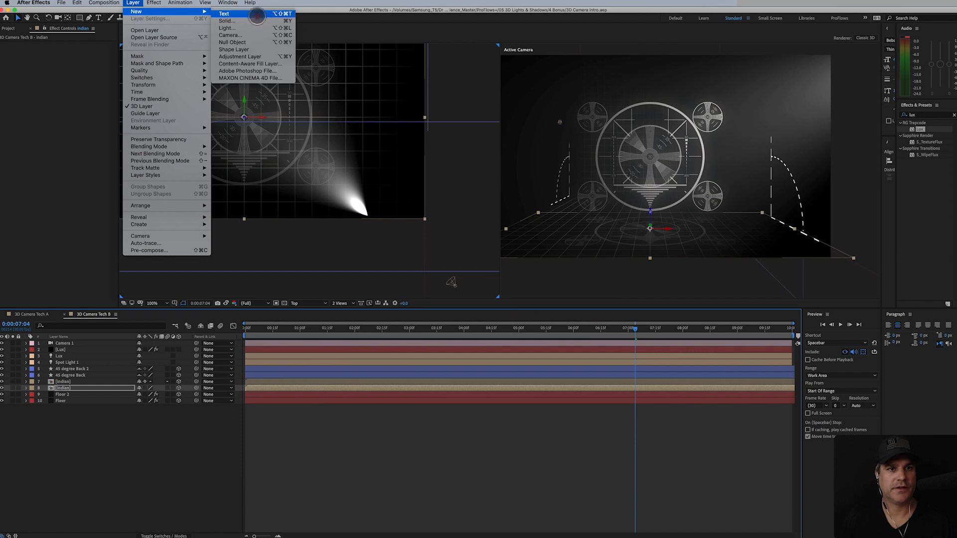
click(252, 18)
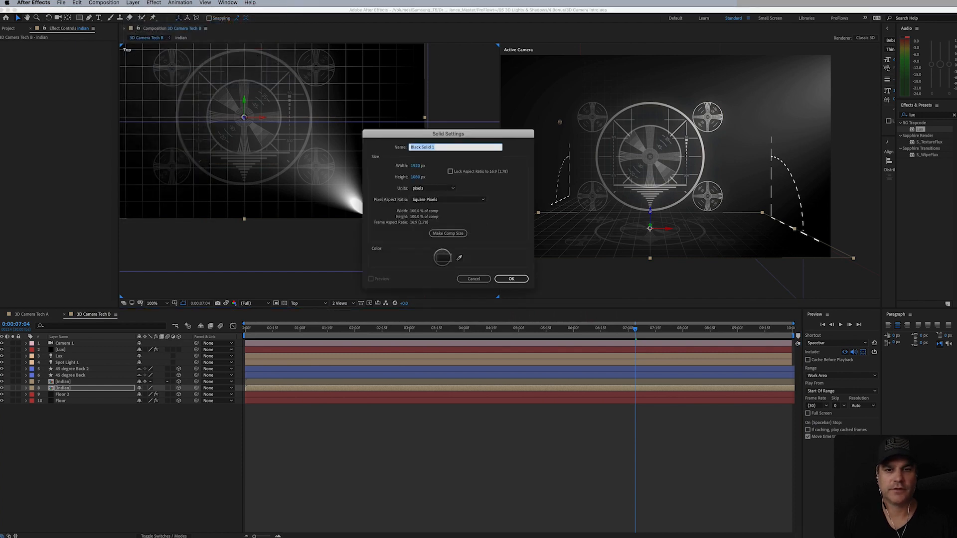
click(443, 257)
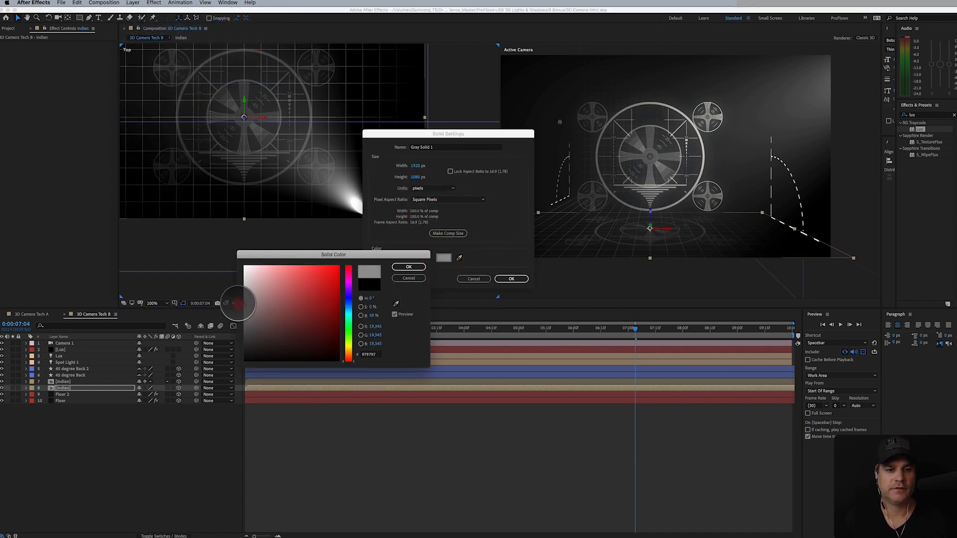
click(240, 298)
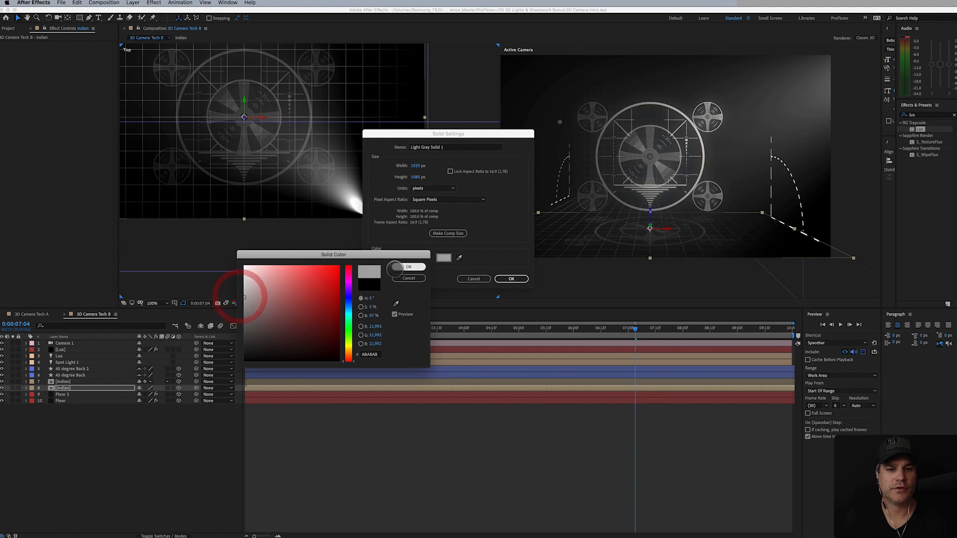
click(408, 266)
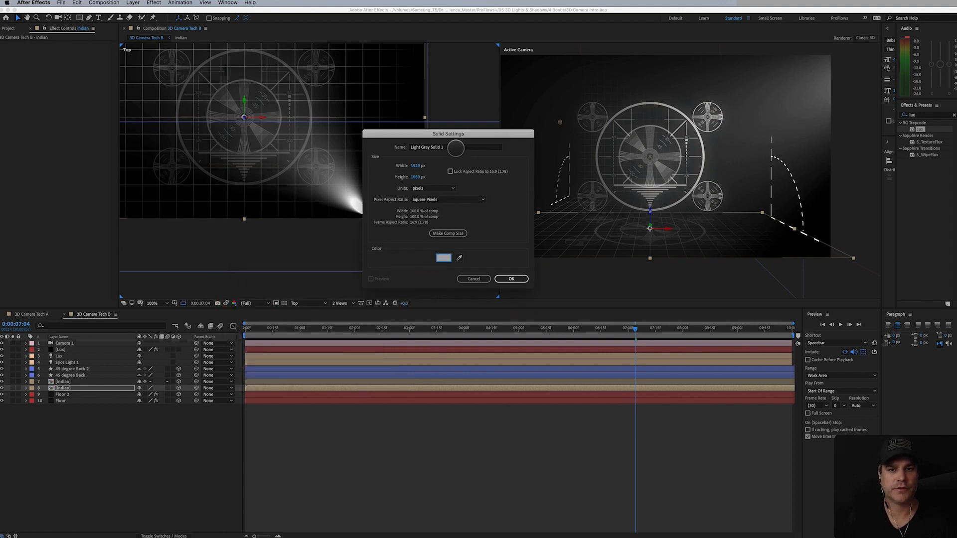
click(472, 147)
click(511, 279)
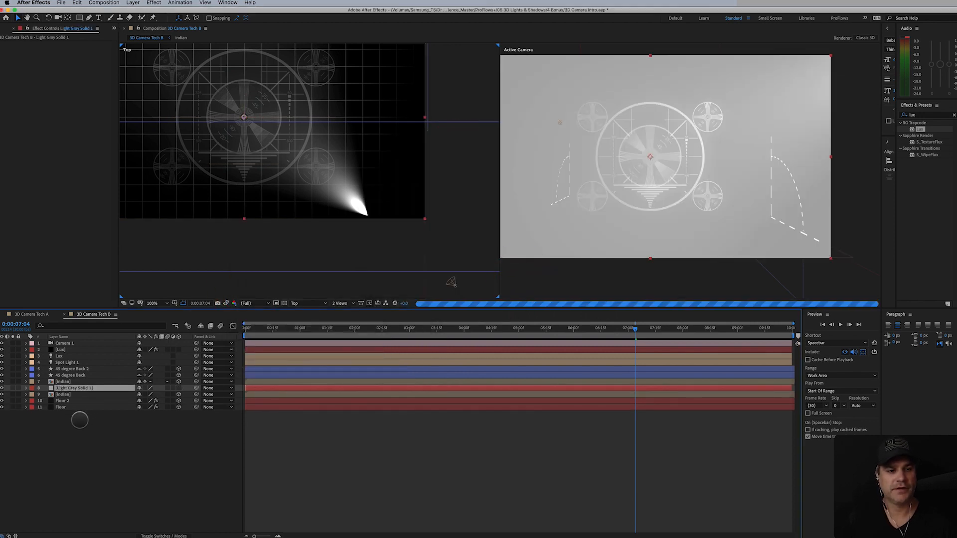
click(178, 388)
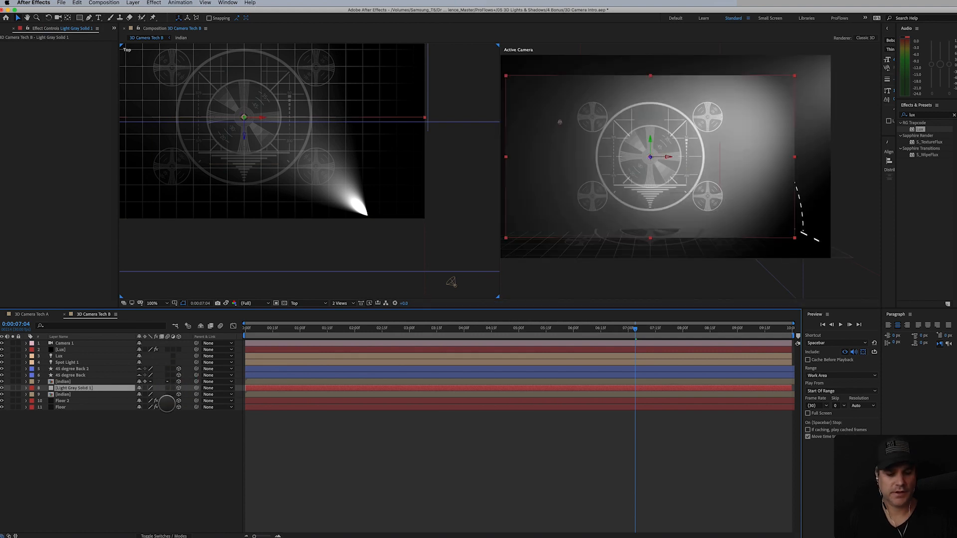
Set the Opacity of the light gray solid to 25%
key(t)
click(142, 394)
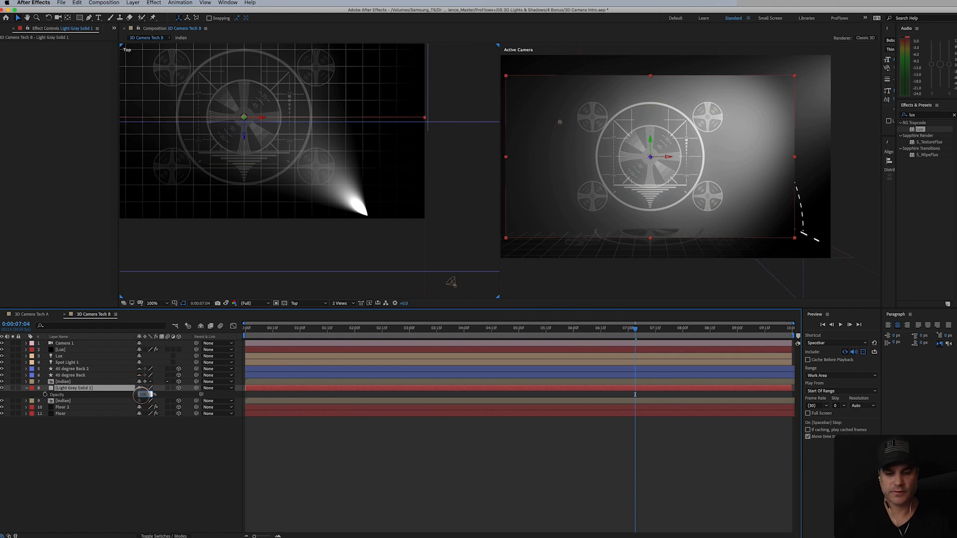
text(25)
key(Return)
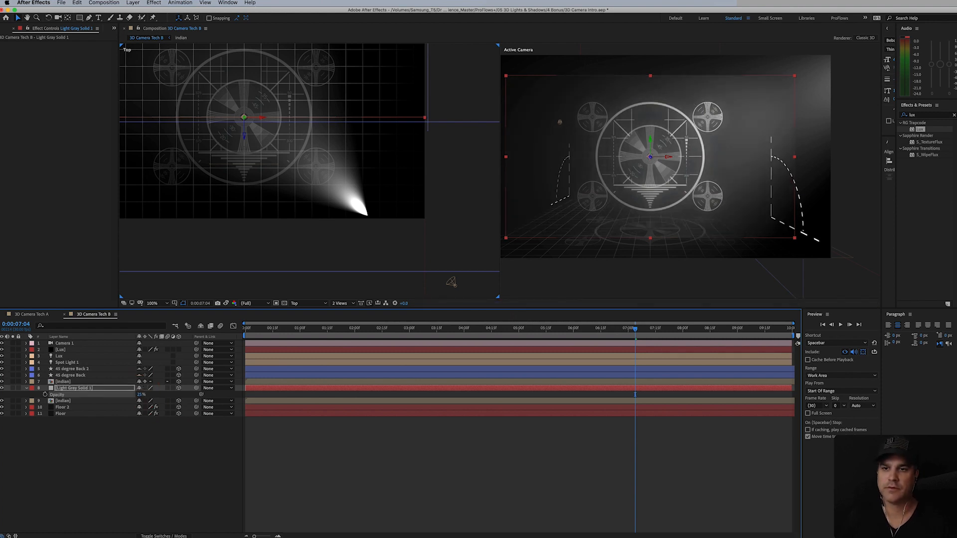
click(381, 465)
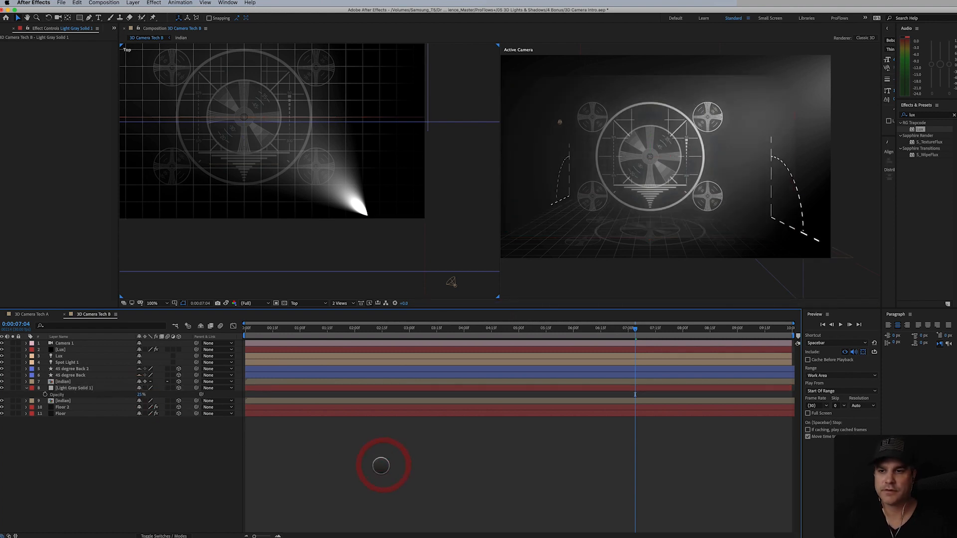
Scale the light gray solid uniformly to 135% and toggle its visibility to compare the scene with and without it
click(101, 388)
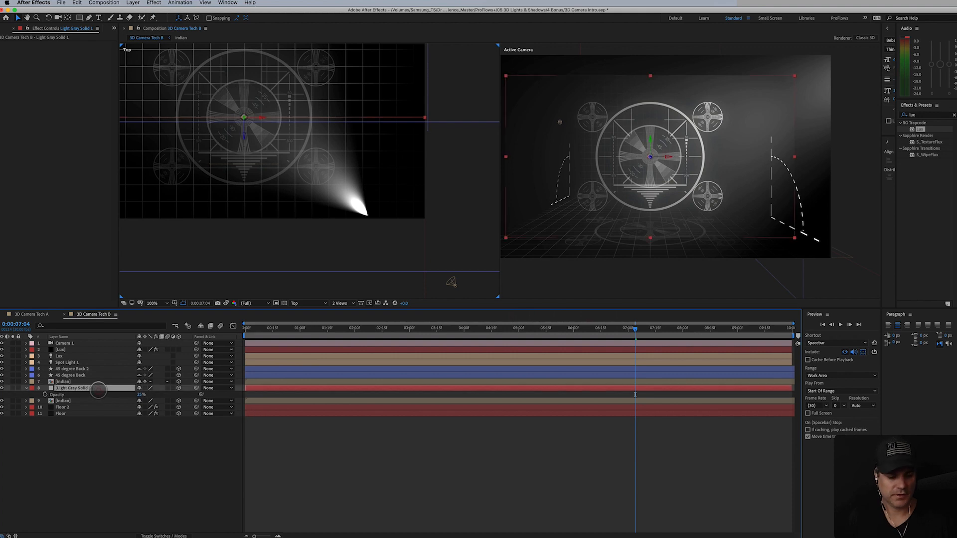
key(s)
mouse_move(163, 396)
mouse_down()
mouse_move(154, 395)
mouse_move(170, 394)
mouse_up()
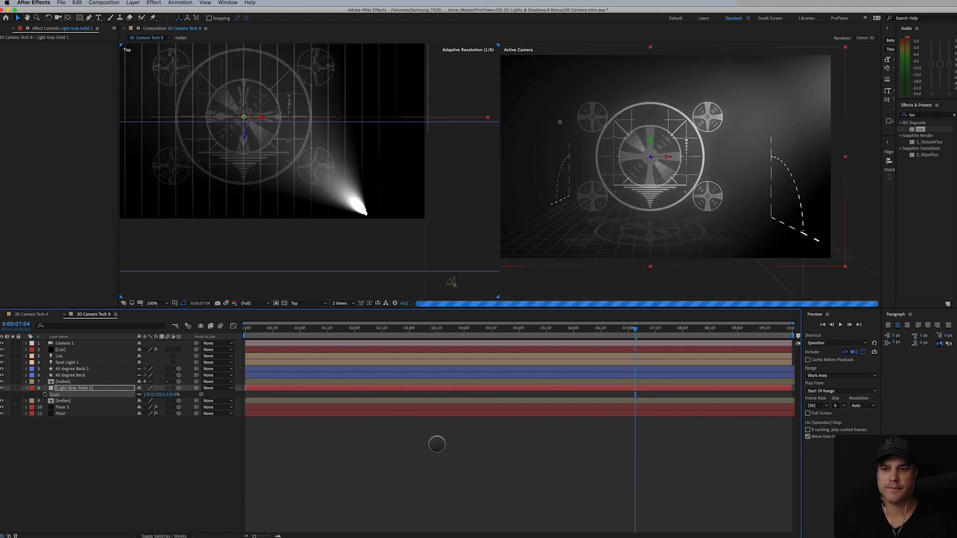
click(657, 477)
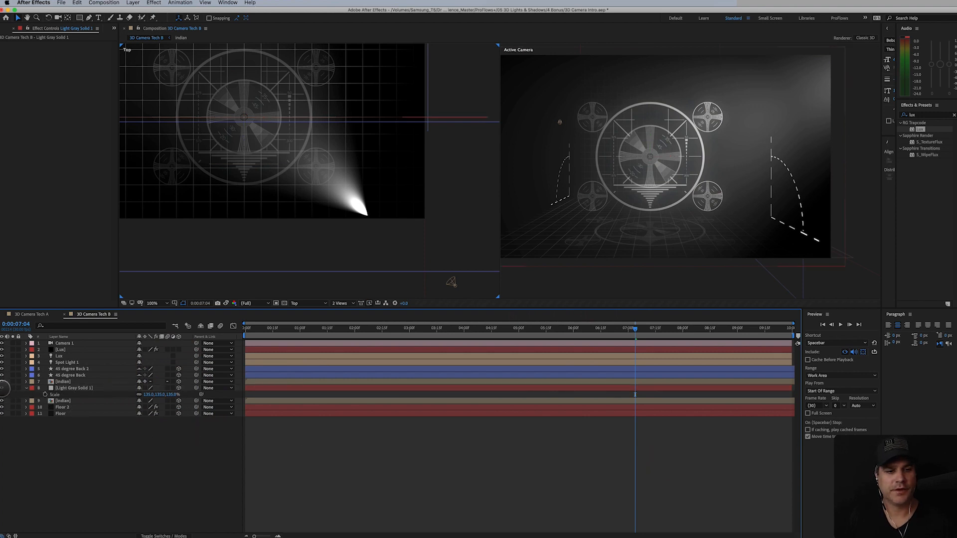
click(4, 388)
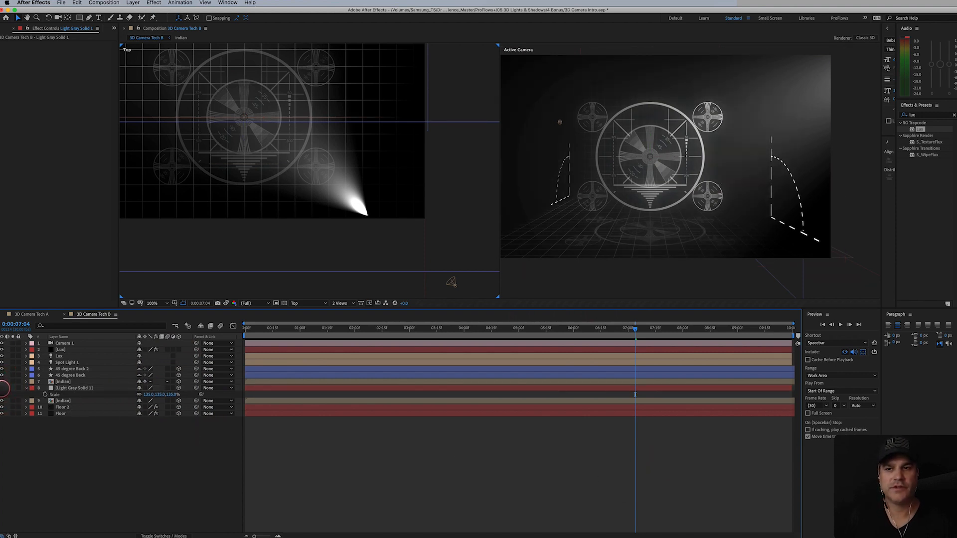
click(4, 387)
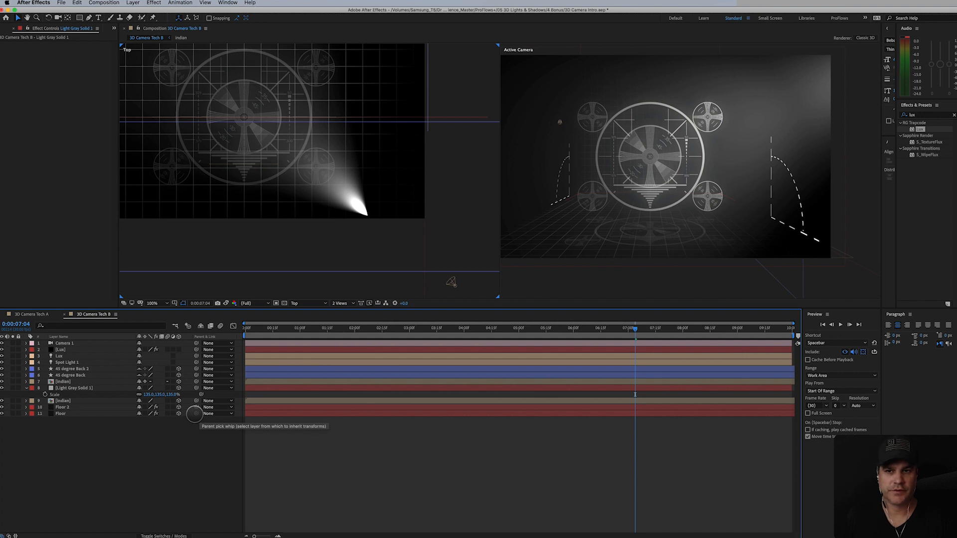
Set the Opacity of both the 45 degree Back and 45 degree Back 2 layers to 50%
click(72, 375)
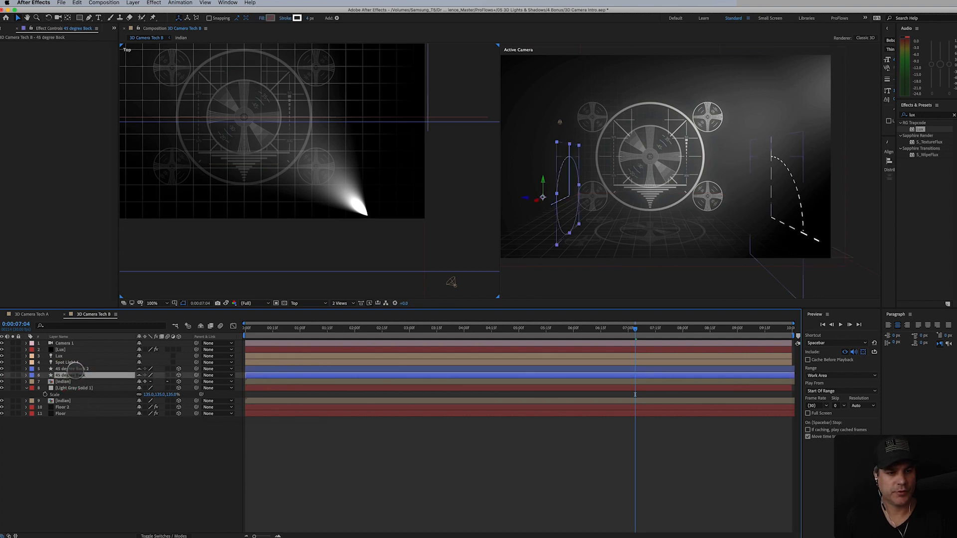
shift+click(75, 369)
key(t)
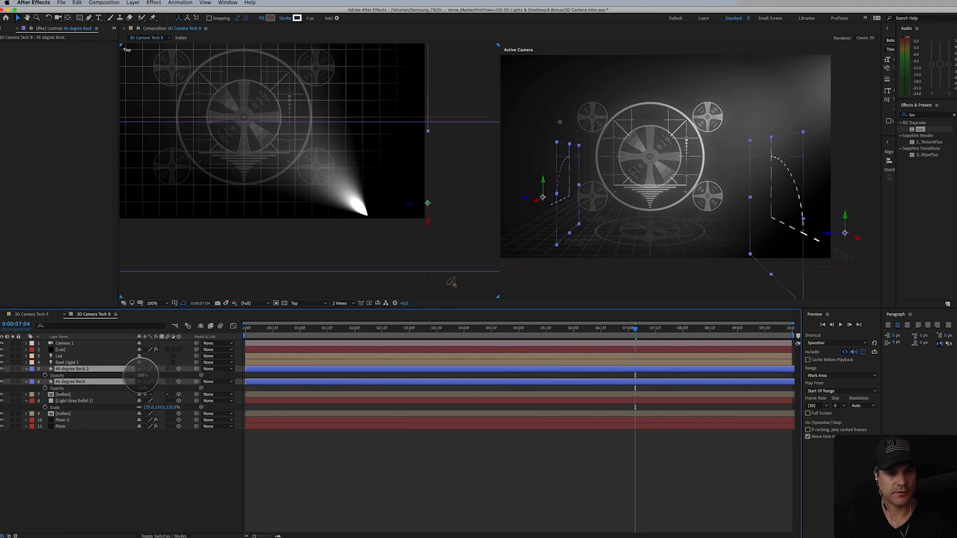
text(50)
key(Return)
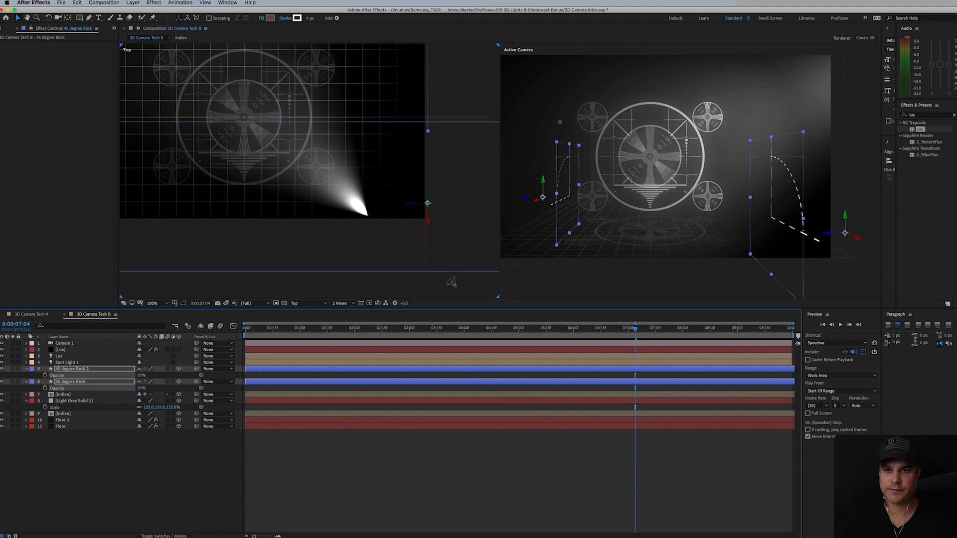
click(359, 449)
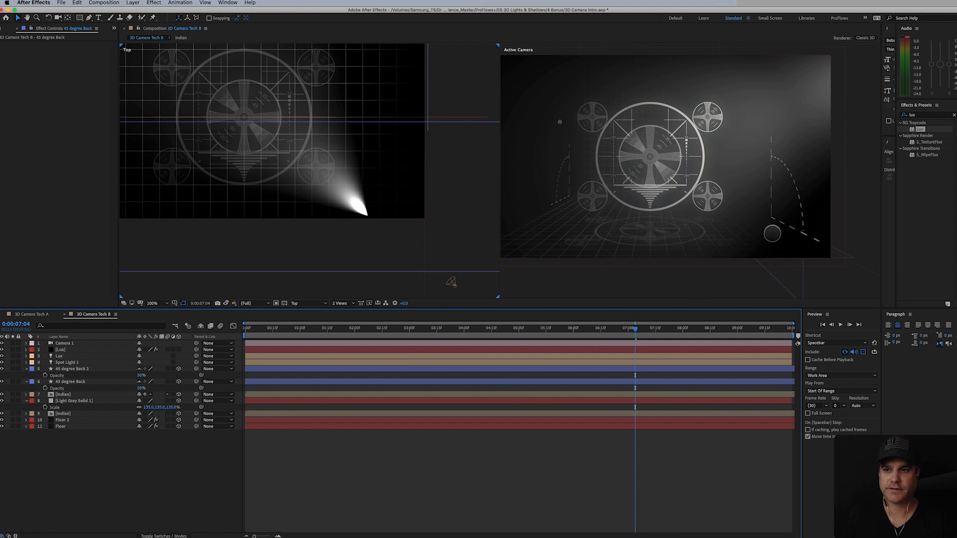
Lock the Lux effect layer and move the 45 degree Back 2 angle graphic slightly down in the camera view
click(786, 203)
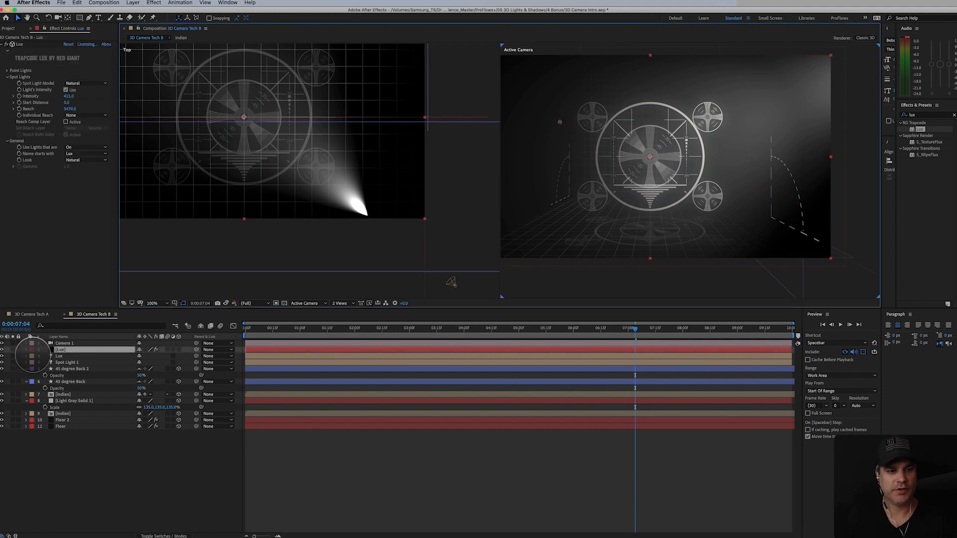
click(18, 350)
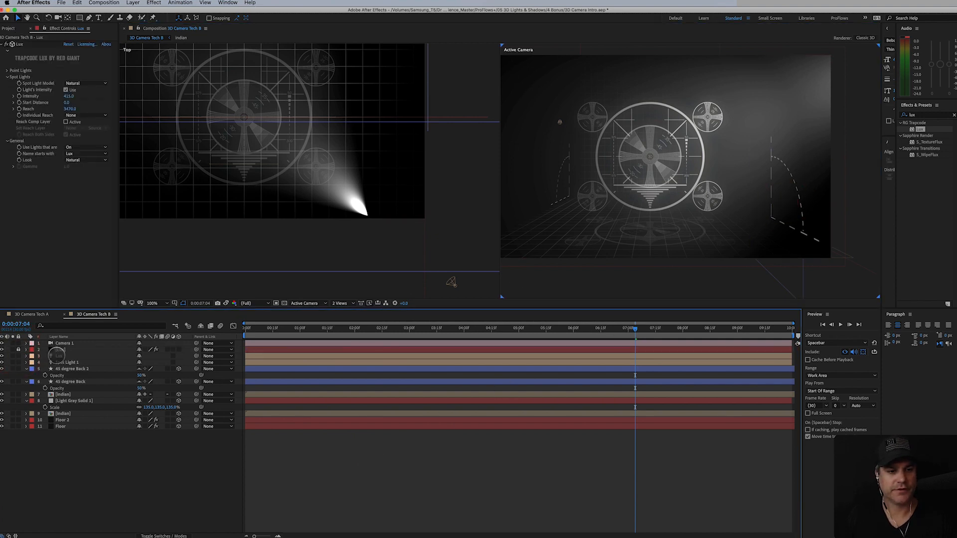
click(56, 356)
click(70, 369)
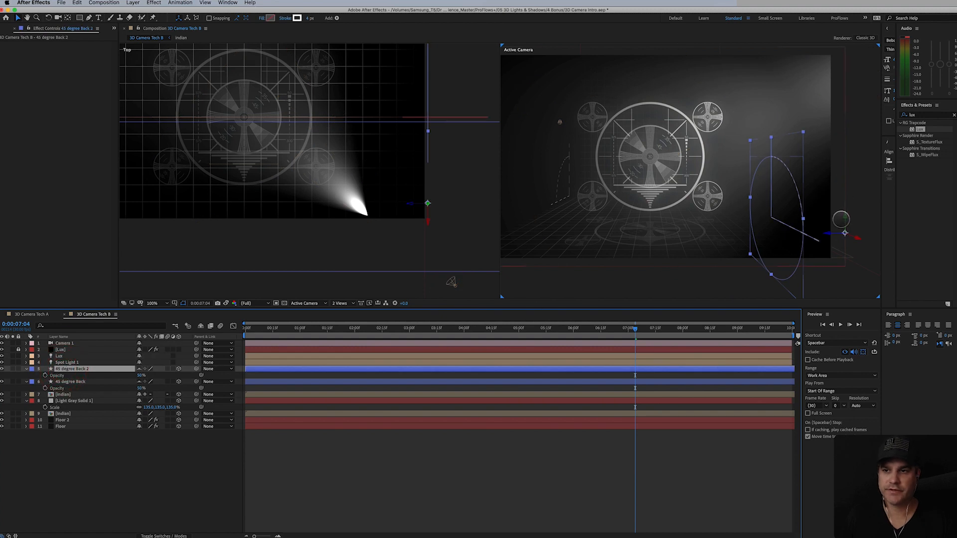
drag(849, 220, 842, 227)
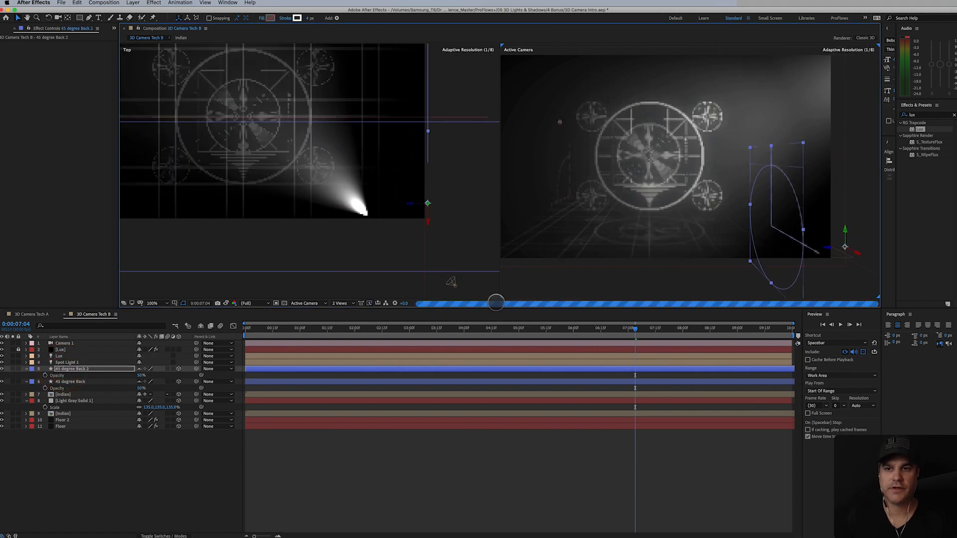
click(494, 483)
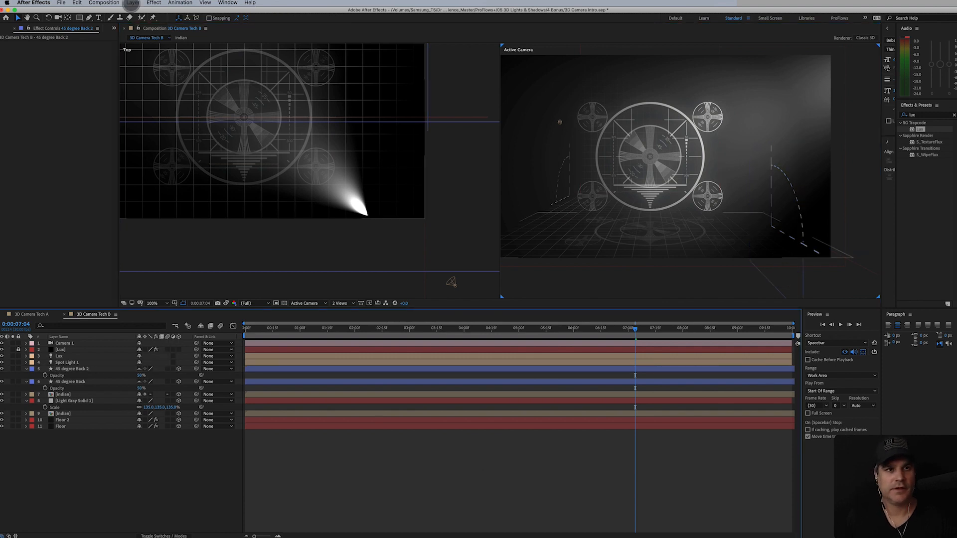
Create an adjustment layer above all other layers and apply the Noise effect to it
click(133, 2)
mouse_move(150, 11)
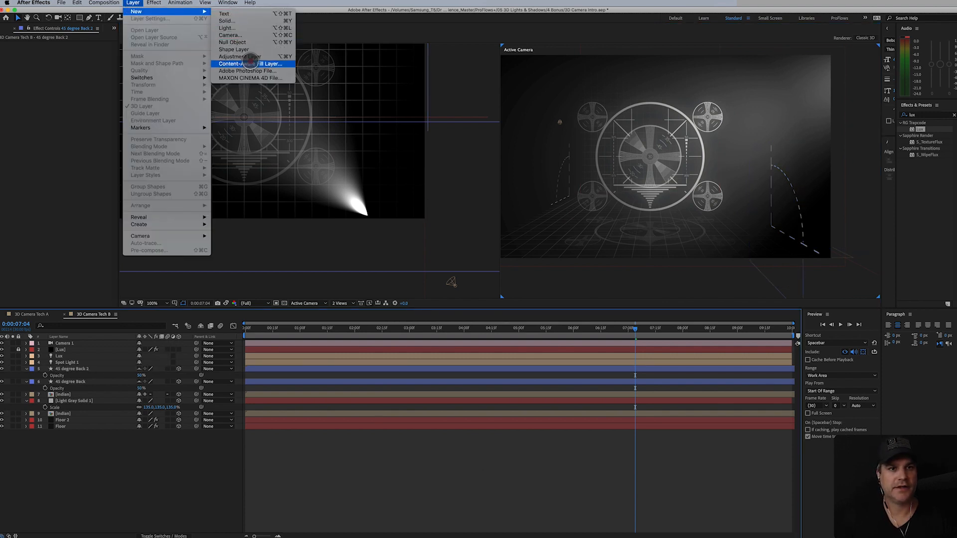
click(252, 57)
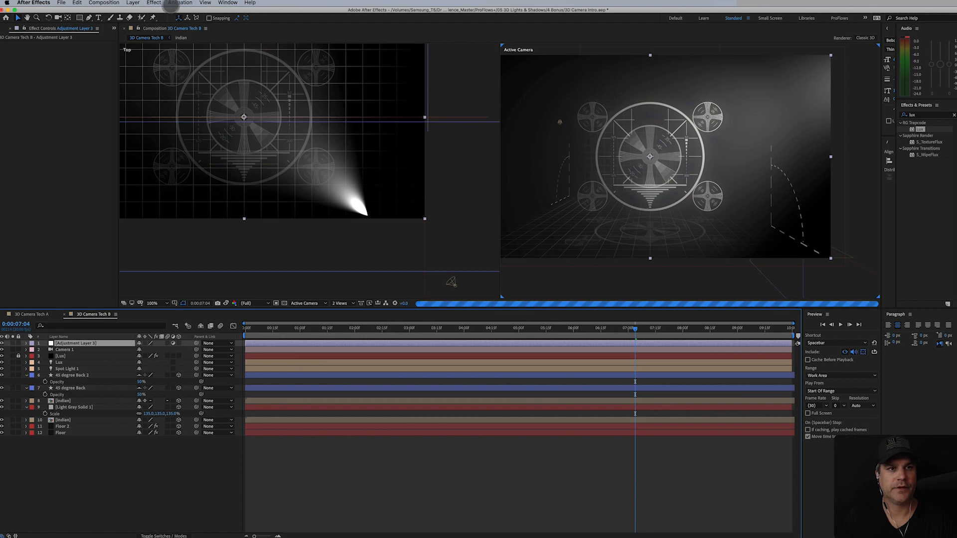
click(154, 2)
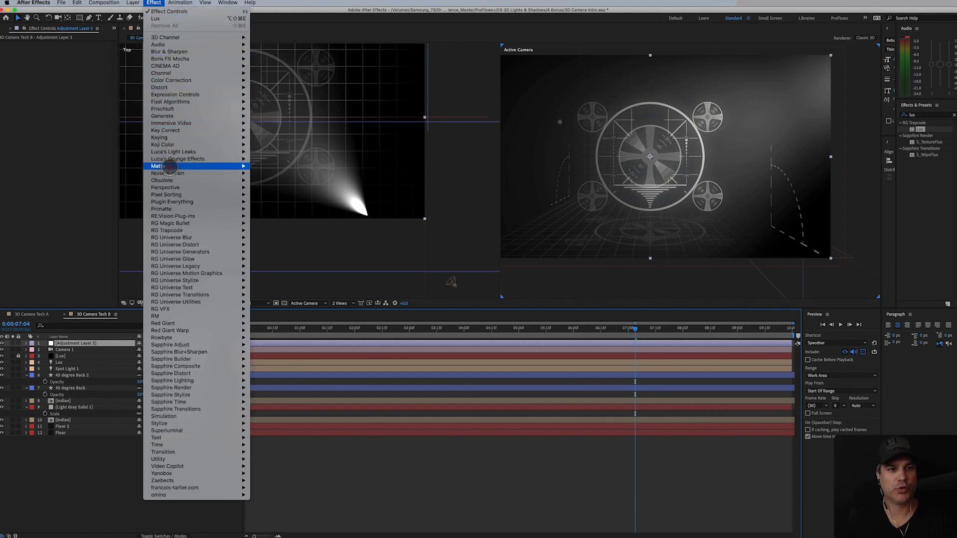
mouse_move(172, 172)
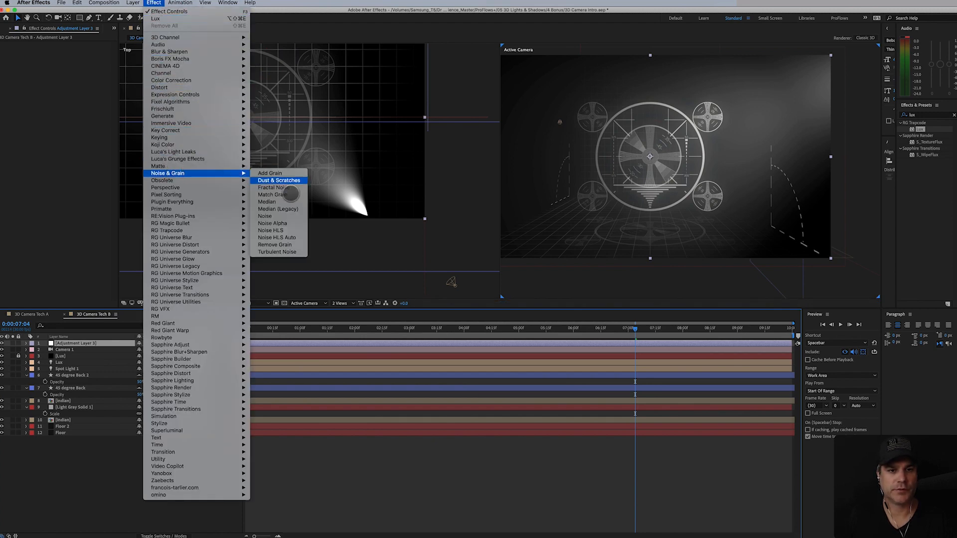
click(285, 216)
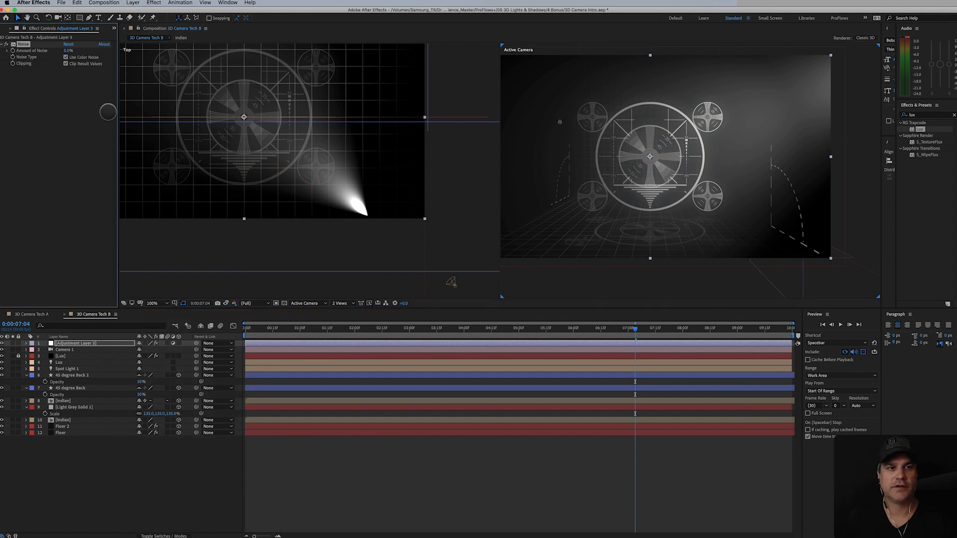
Set the Amount of Noise to 10% and inspect the noise on the central artwork at 200% magnification
click(67, 51)
text(1)
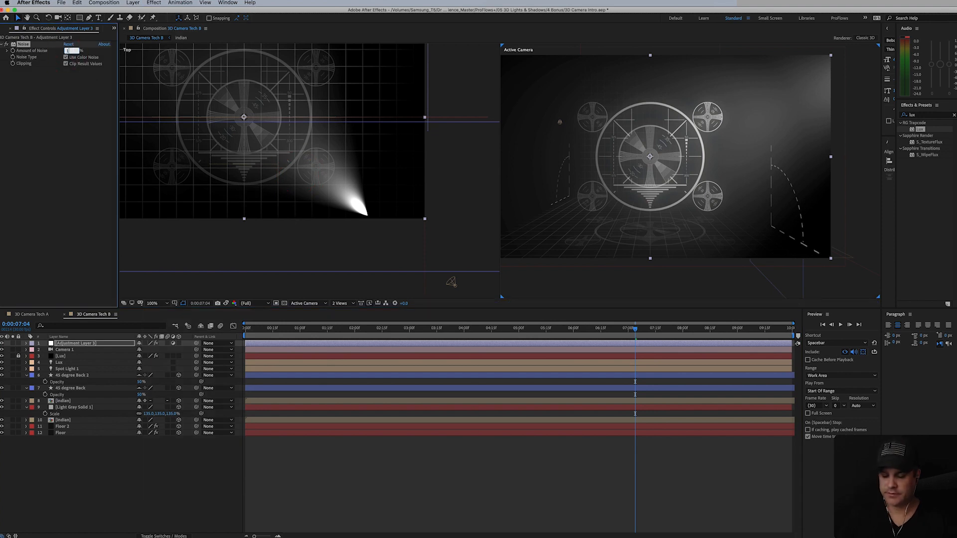
text(0)
key(Return)
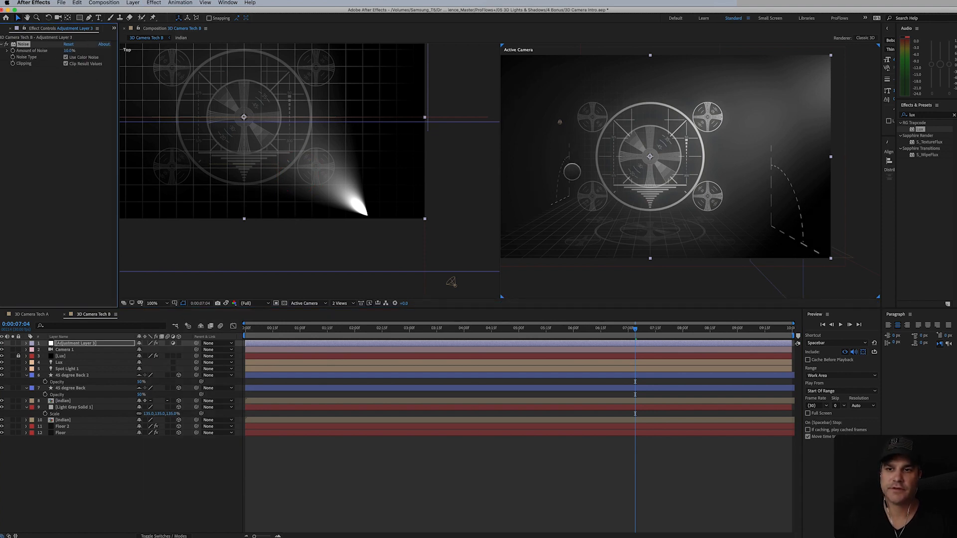
key(period)
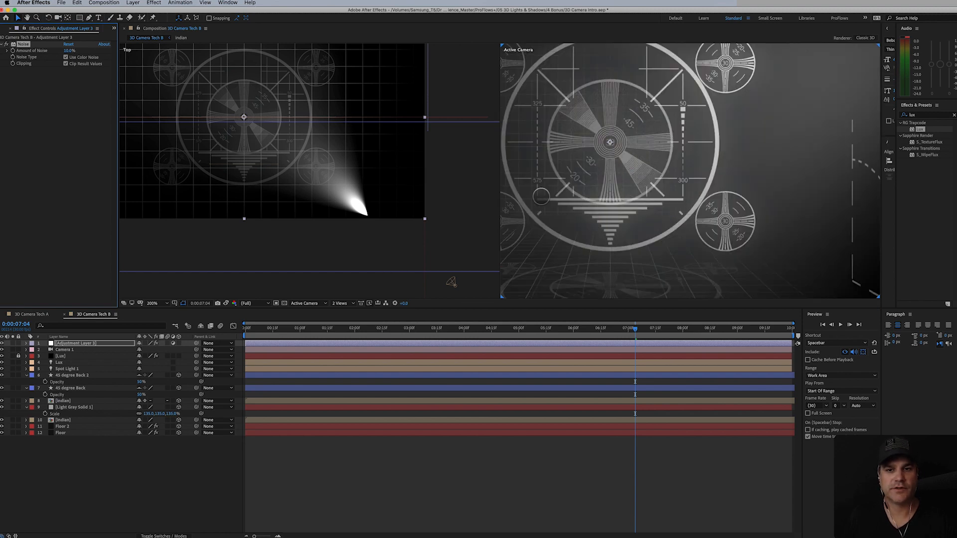
drag(592, 200, 642, 240)
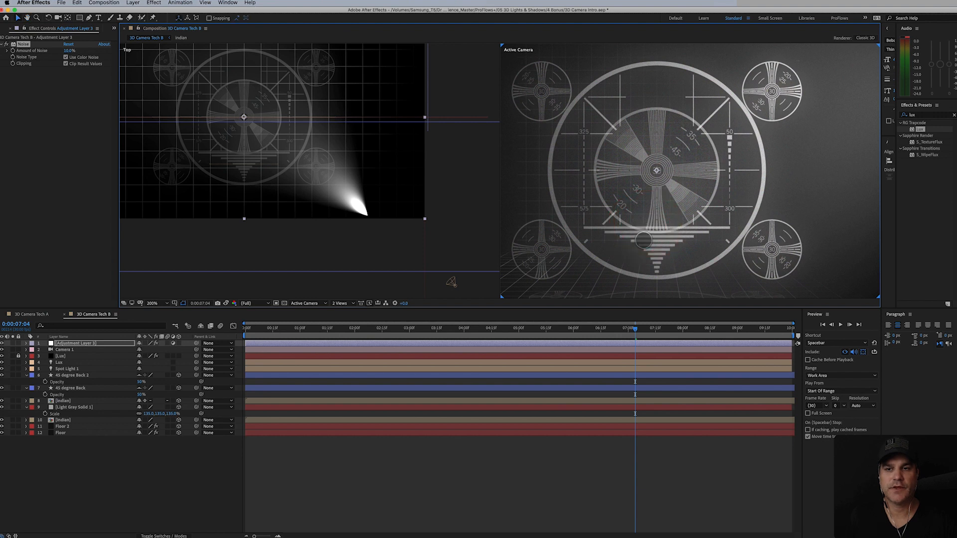
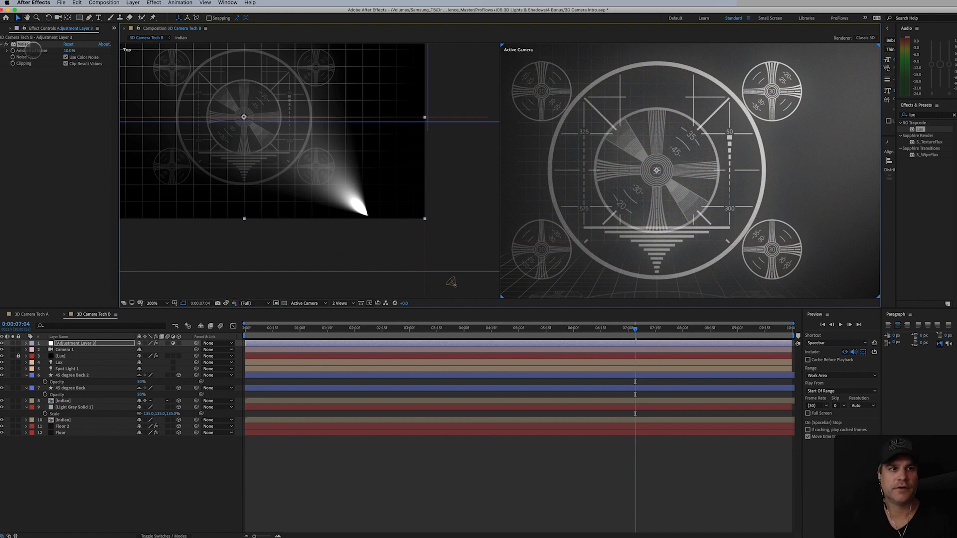
Apply the Add Grain effect to the adjustment layer and set its Viewing Mode to Final Output
click(154, 3)
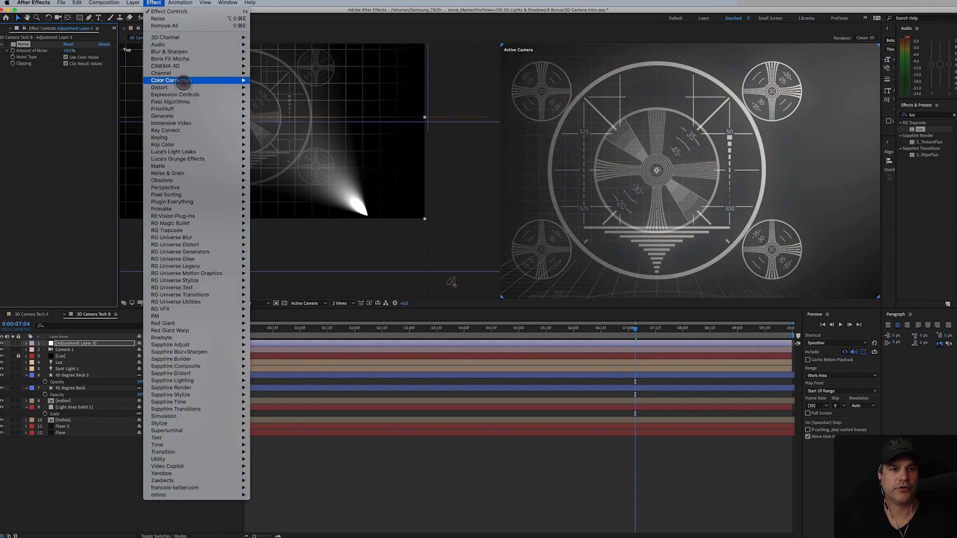
mouse_move(183, 124)
mouse_move(189, 173)
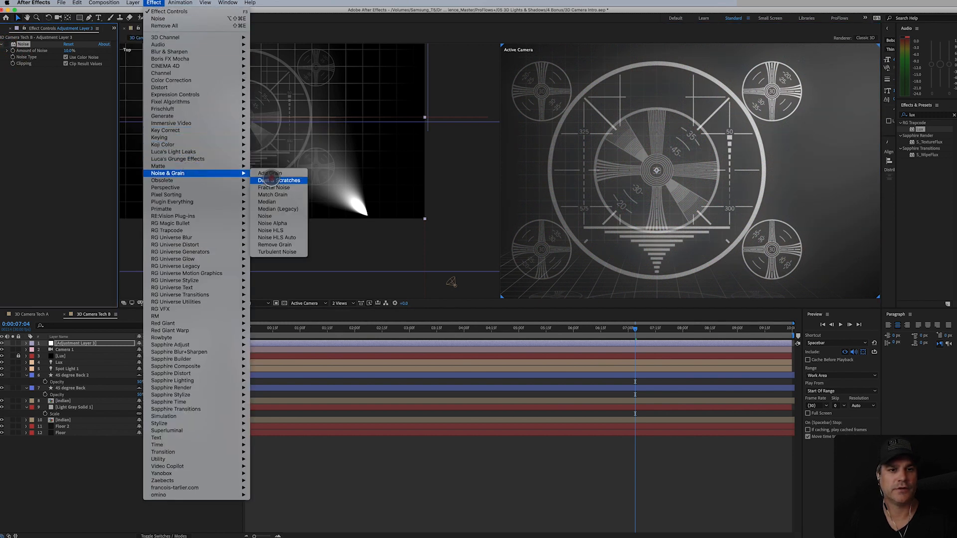
click(273, 180)
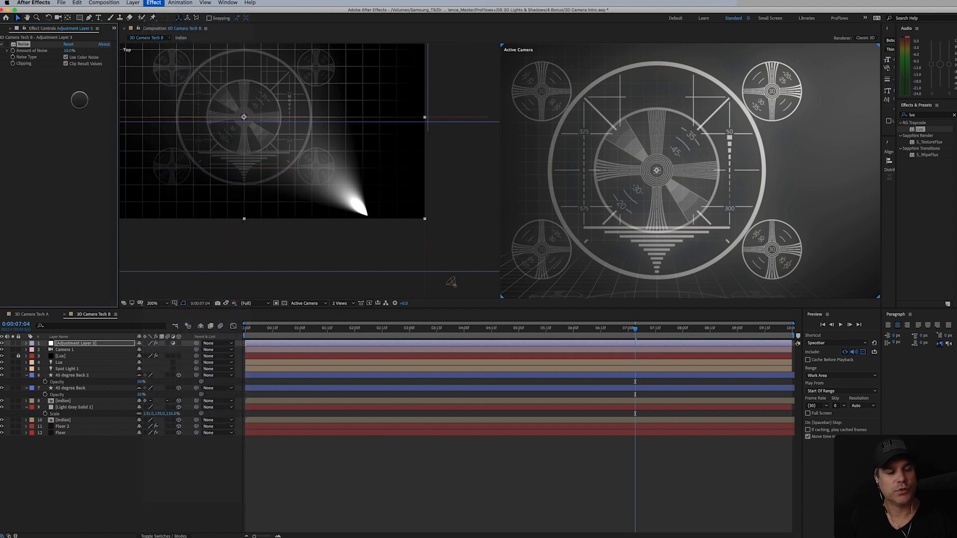
click(82, 76)
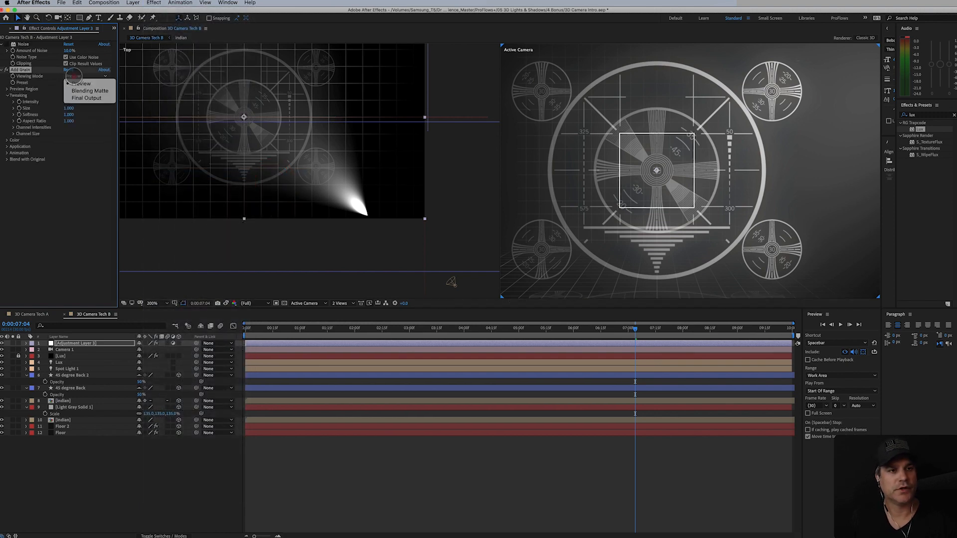
click(81, 97)
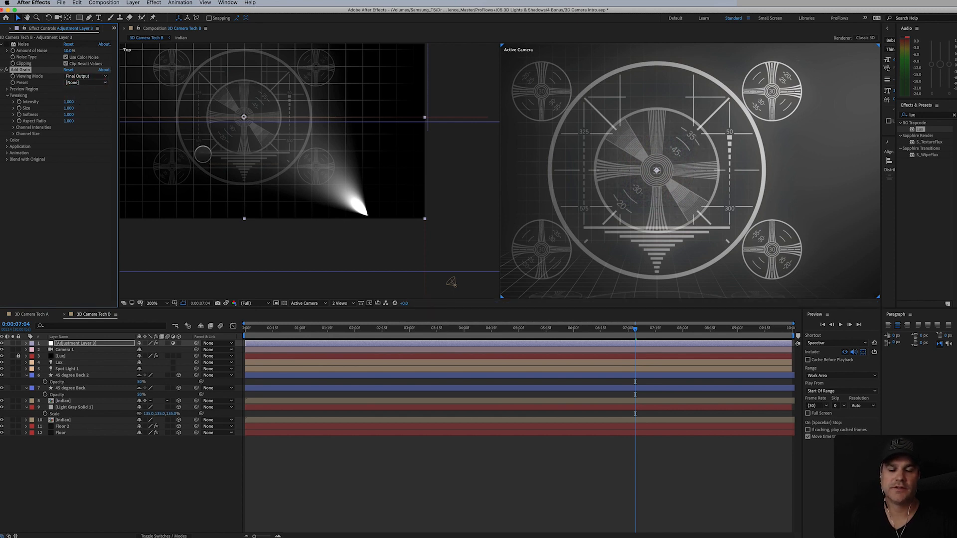
Try the Add Grain preset Eastman Color Neg II 100T (5247) with an Intensity of 0.2, then 0.5
click(85, 82)
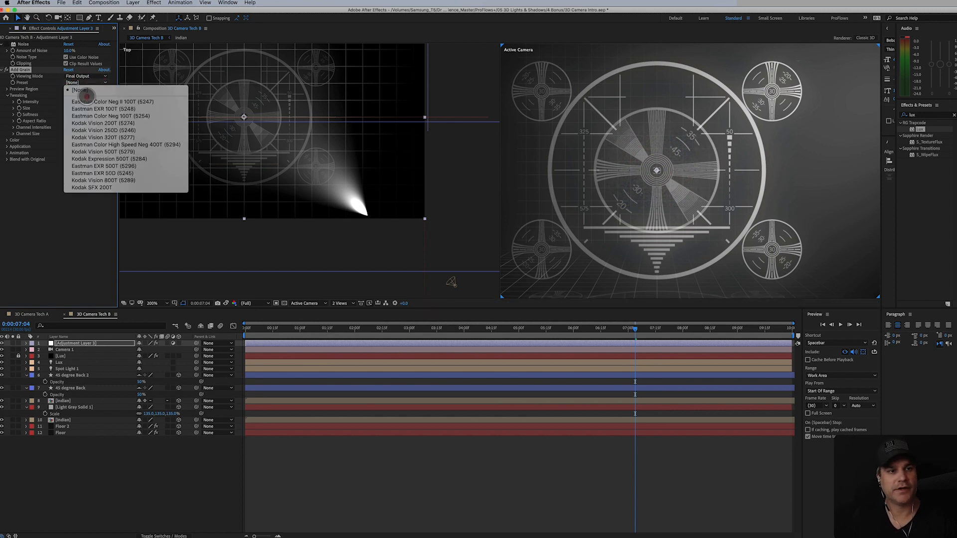
click(89, 102)
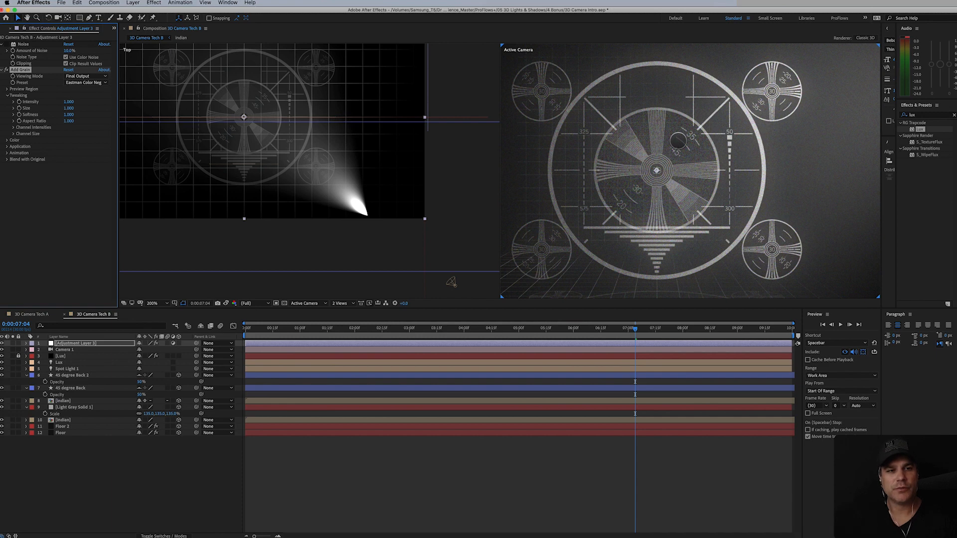
click(69, 101)
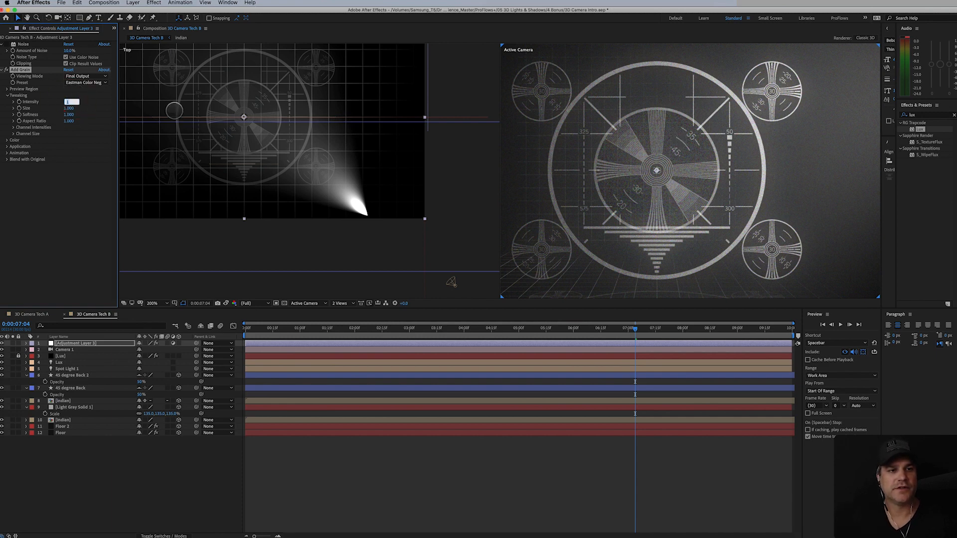
text(.2)
key(Return)
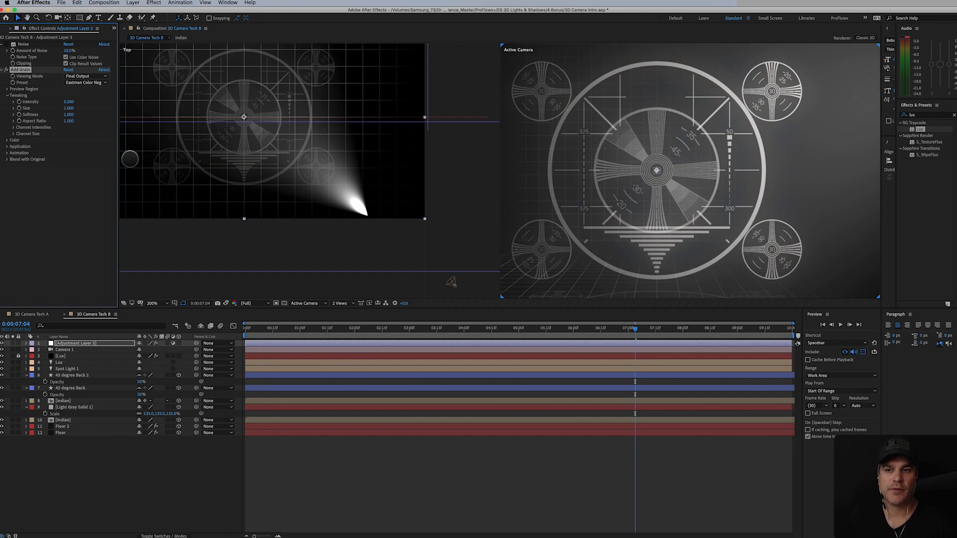
click(69, 102)
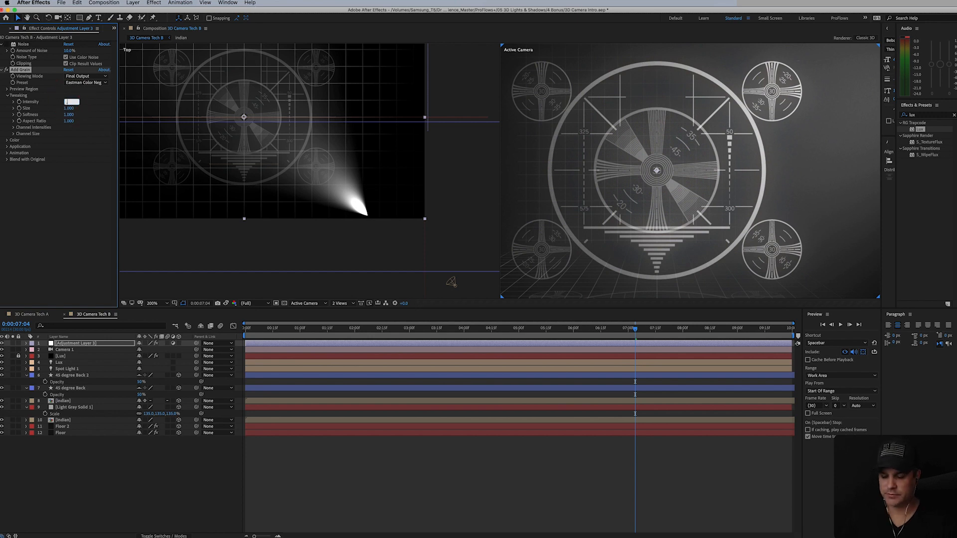
text(.5)
key(Return)
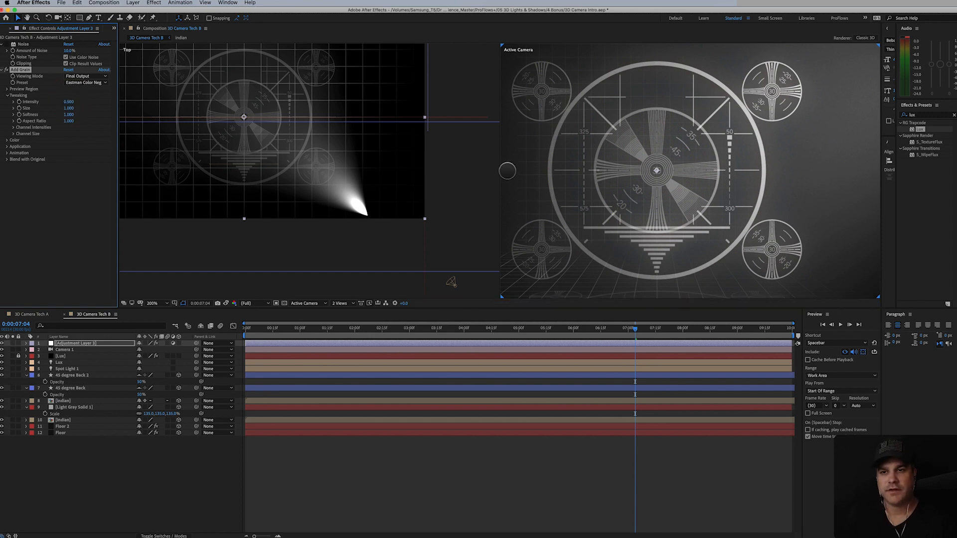
Delete the Add Grain effect from the adjustment layer, leaving only the Noise effect on it
click(82, 91)
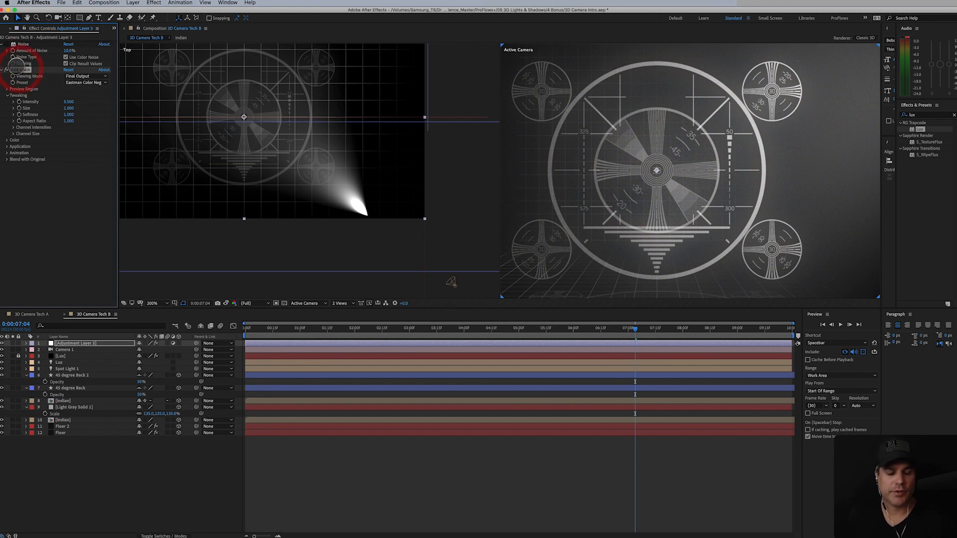
key(Delete)
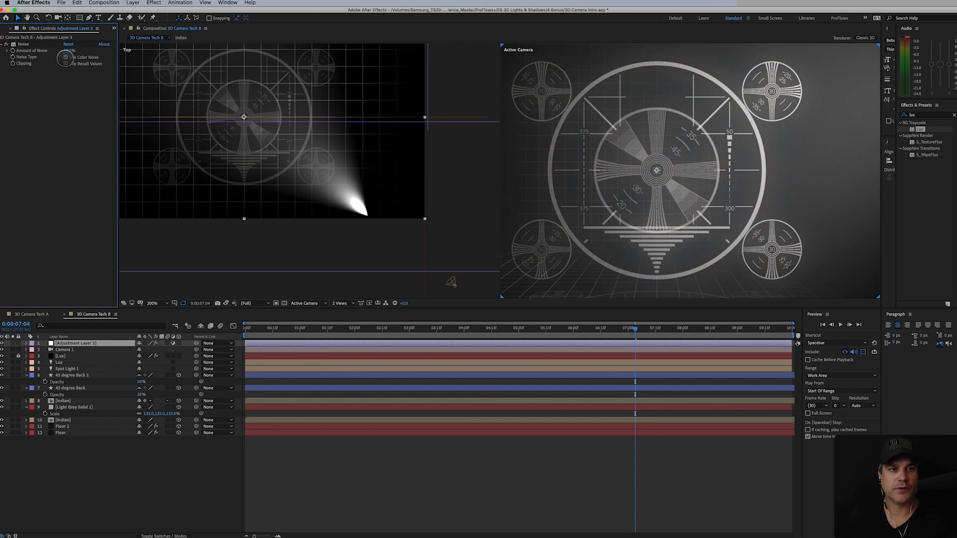
click(65, 58)
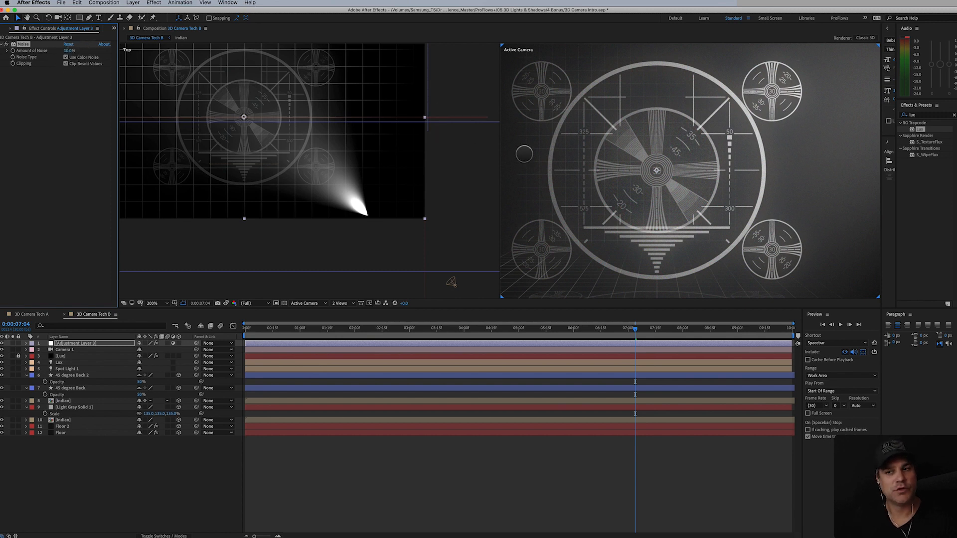
Create a second adjustment layer above all other layers and rename it Vignette
key(comma)
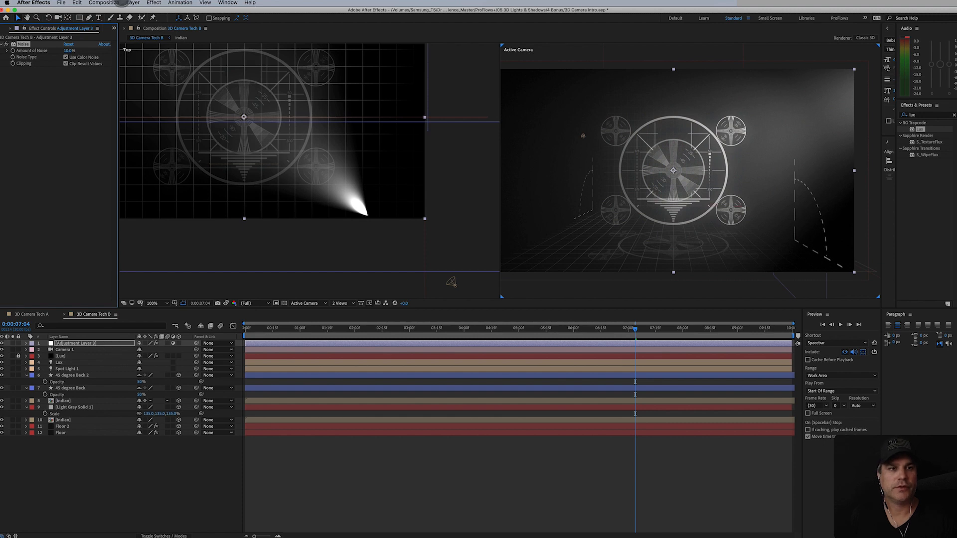
click(132, 3)
mouse_move(137, 11)
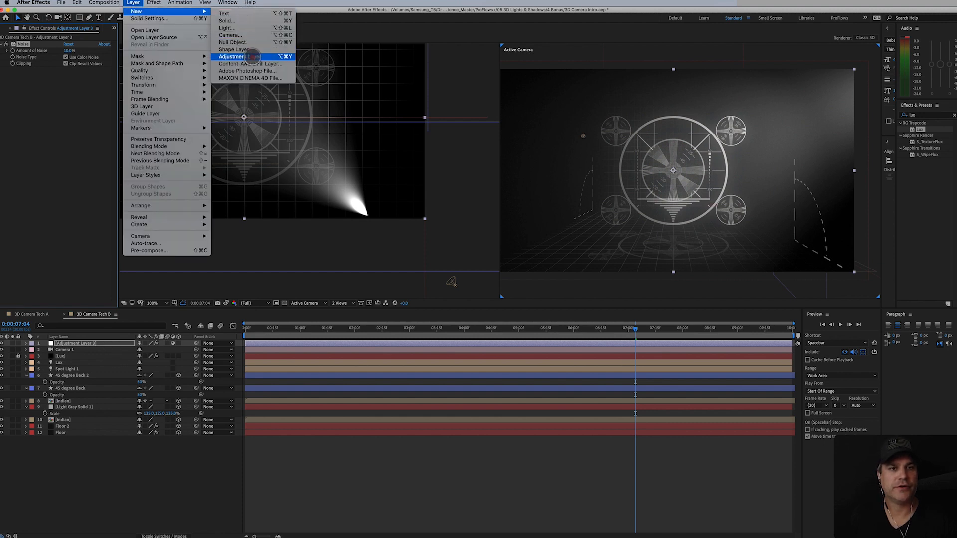
click(252, 57)
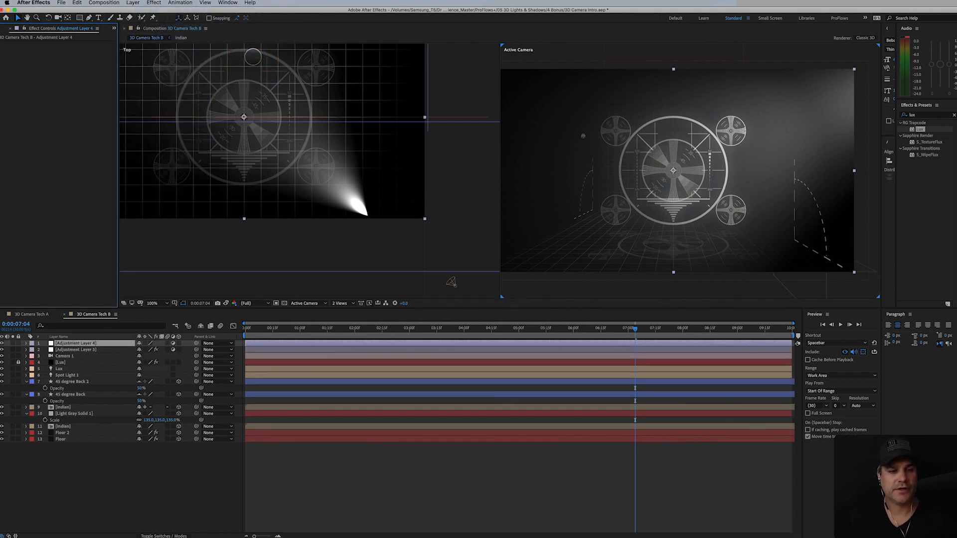
key(Home)
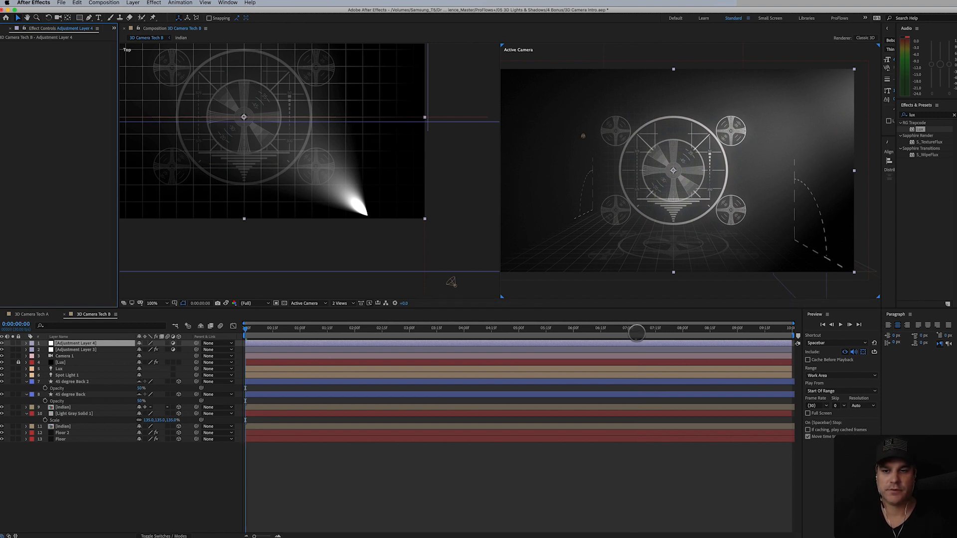
click(635, 329)
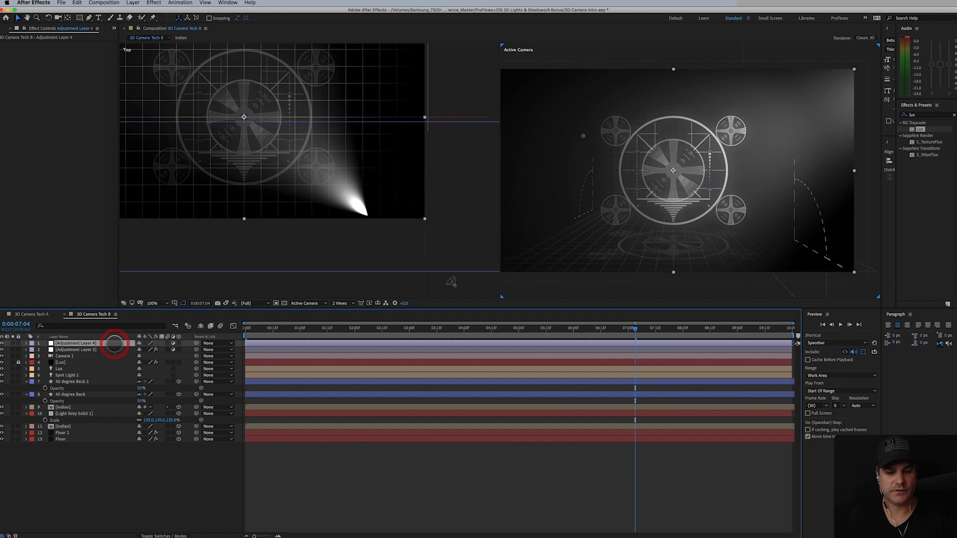
key(Return)
text(Vignet)
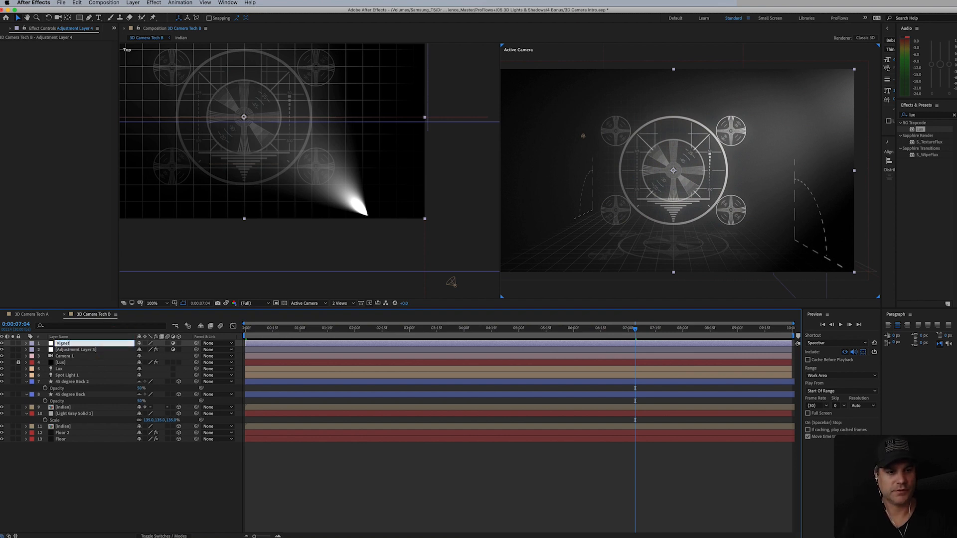
text(te)
key(Return)
Rename the adjustment layer carrying the Noise effect as Noise
click(105, 349)
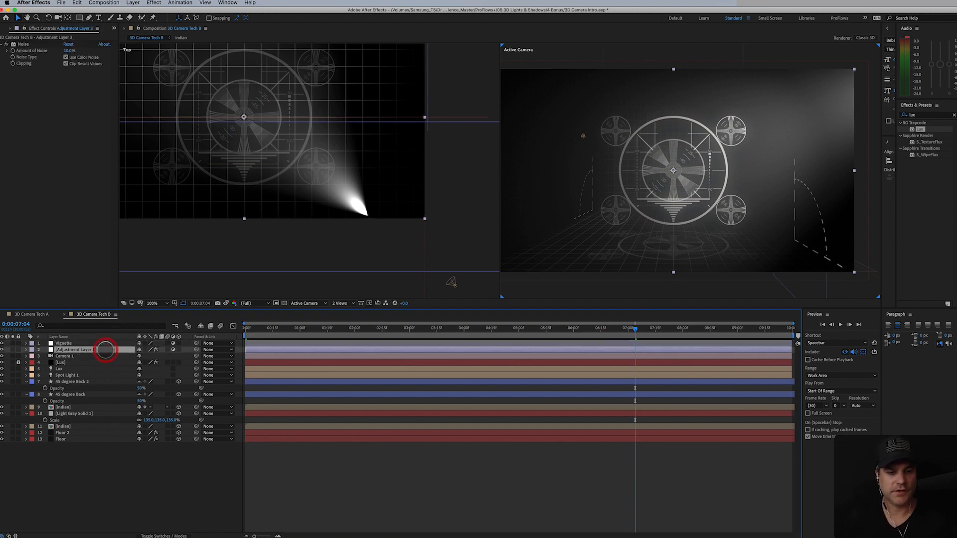
key(Return)
text(No)
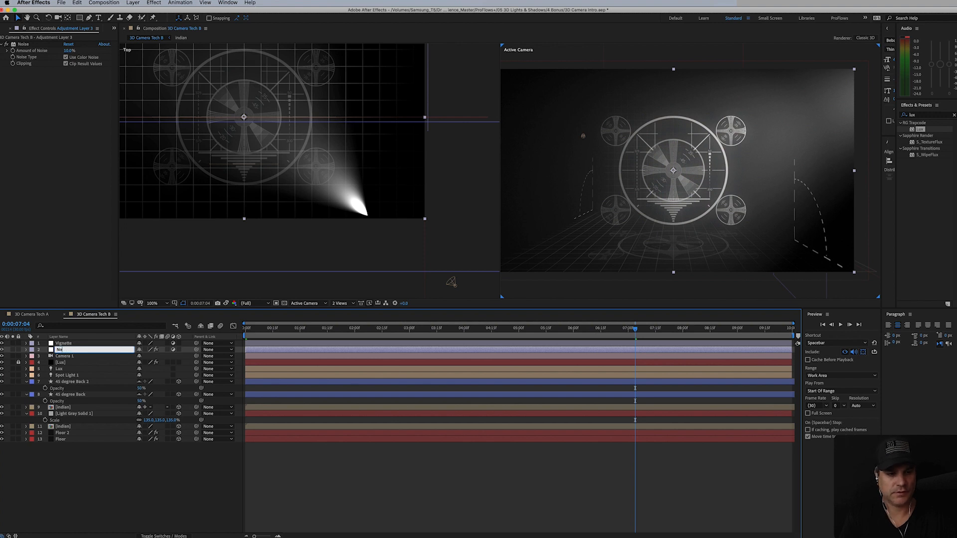
text(ise)
key(Return)
Find the CC Vignette effect and apply it to the Vignette layer
click(102, 343)
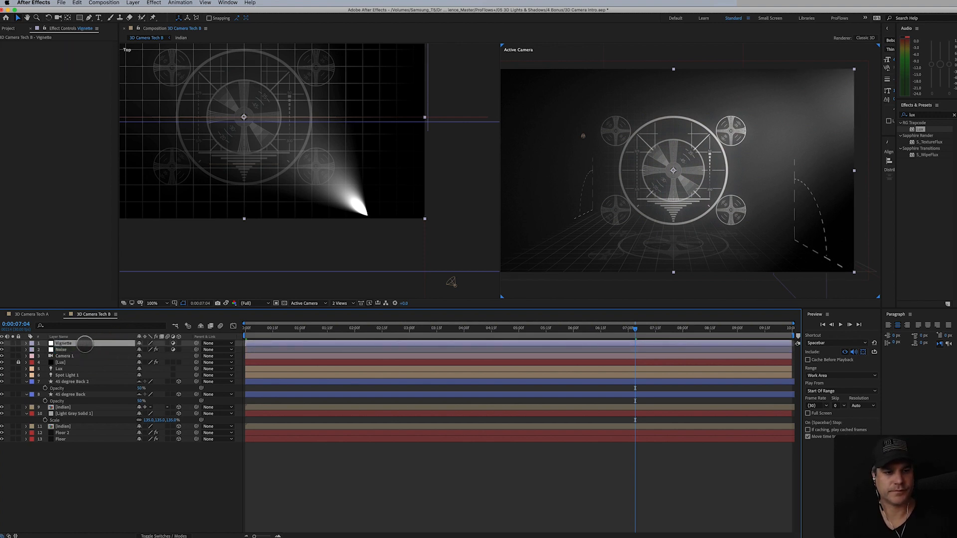
click(925, 114)
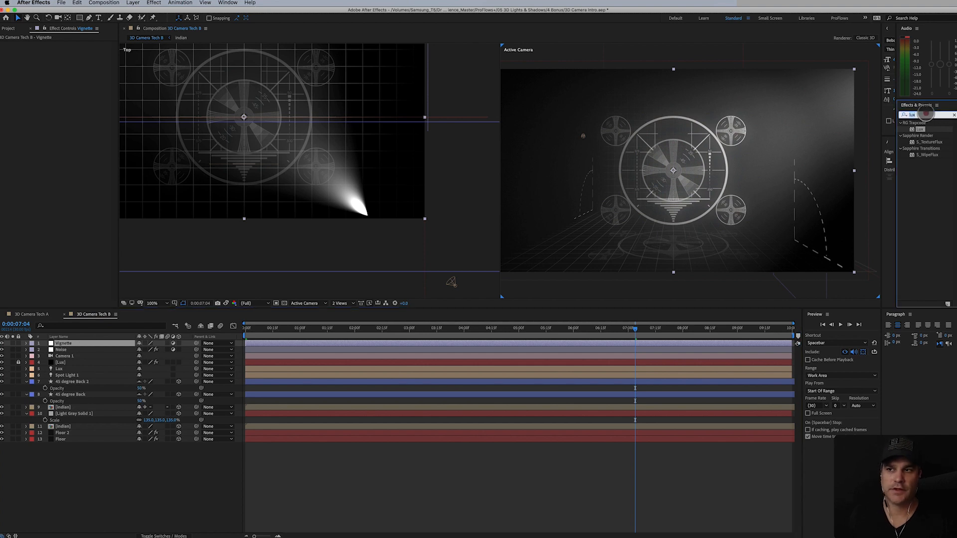
text(vign)
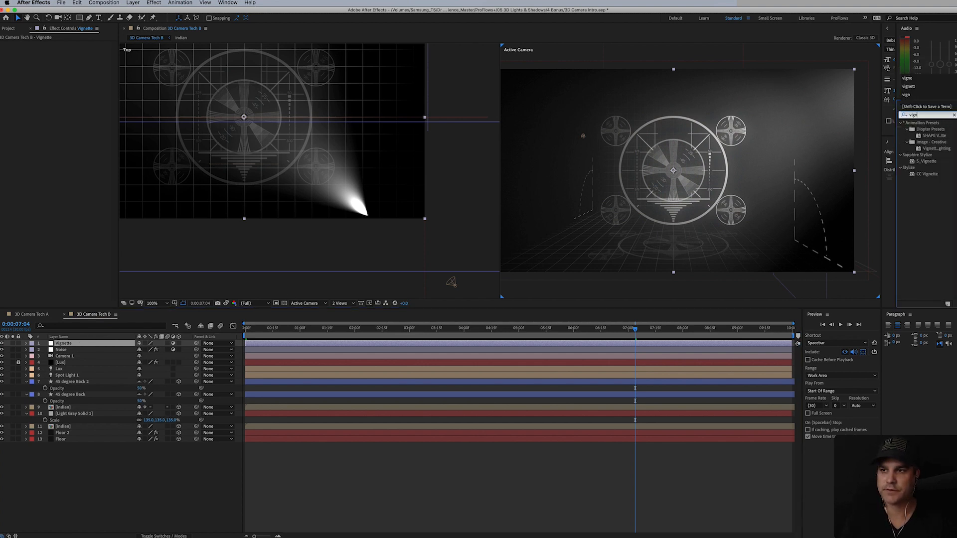
double_click(927, 174)
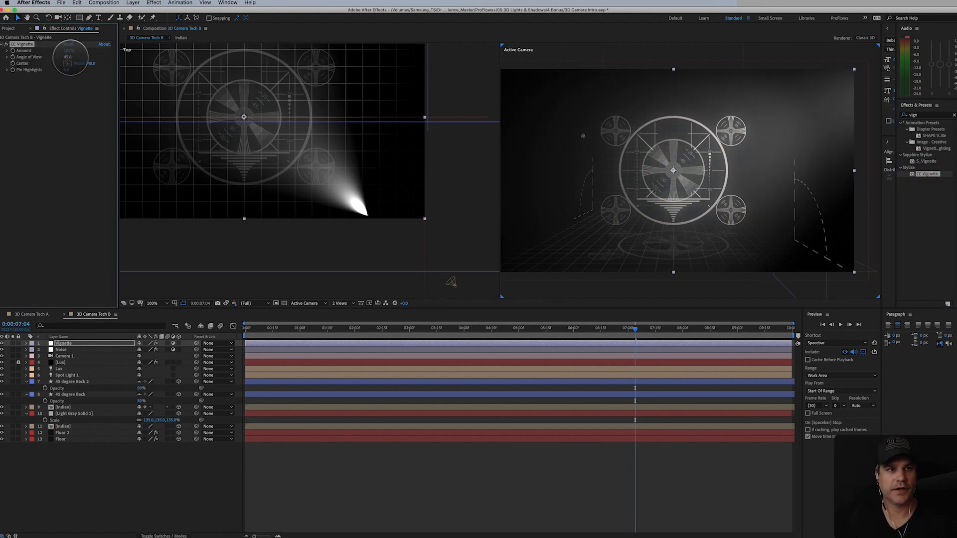
Set the CC Vignette Amount to 130 and shift its Center to about 1054, 534 in the camera view
drag(69, 51, 309, 62)
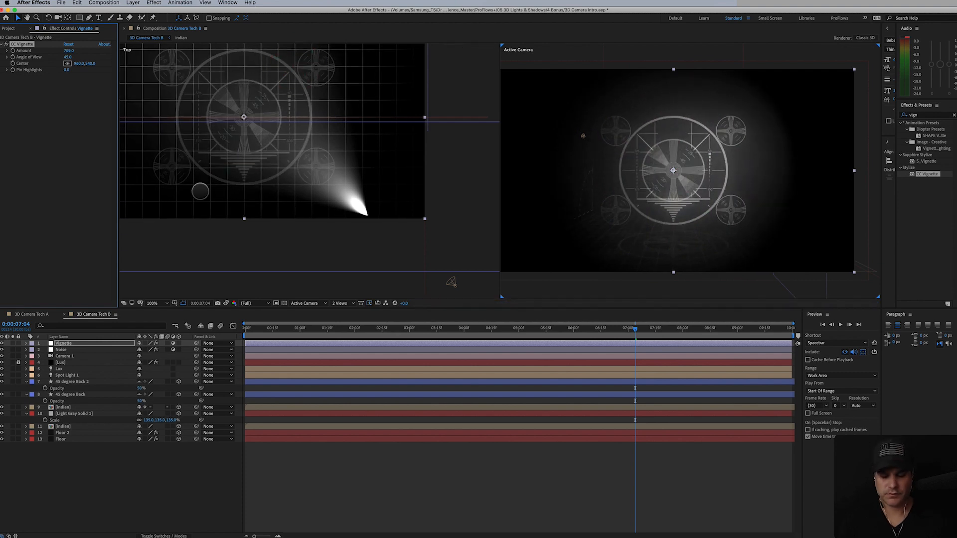
click(95, 314)
drag(68, 51, 35, 309)
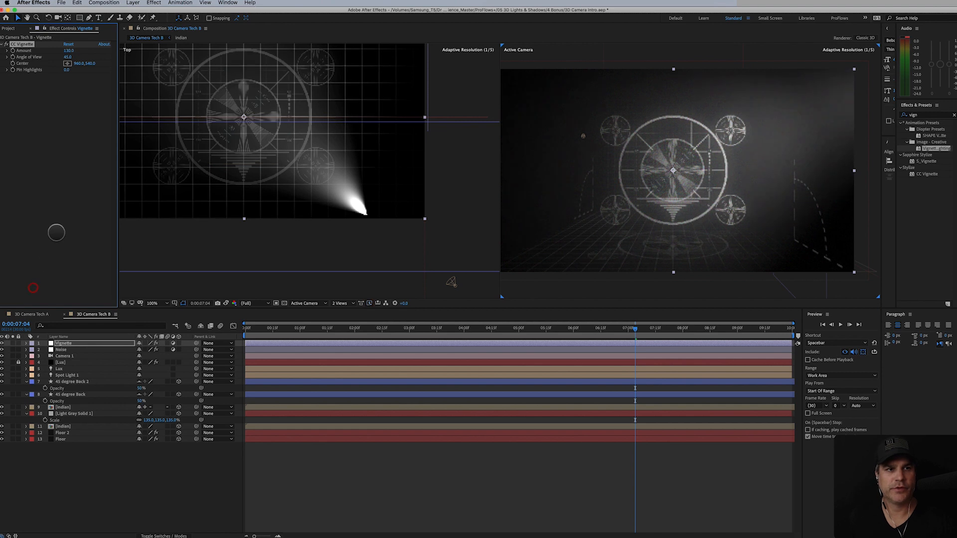
drag(68, 51, 115, 81)
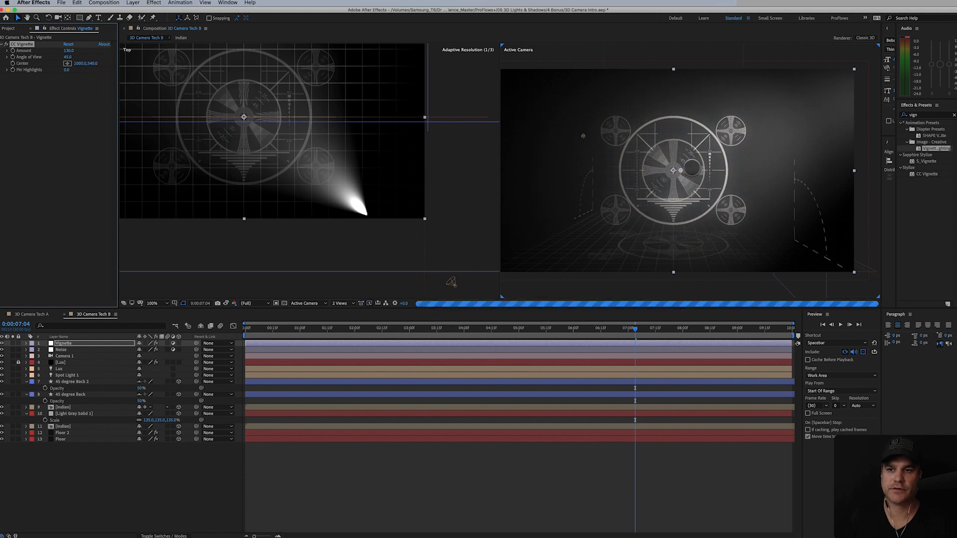
drag(680, 170, 691, 170)
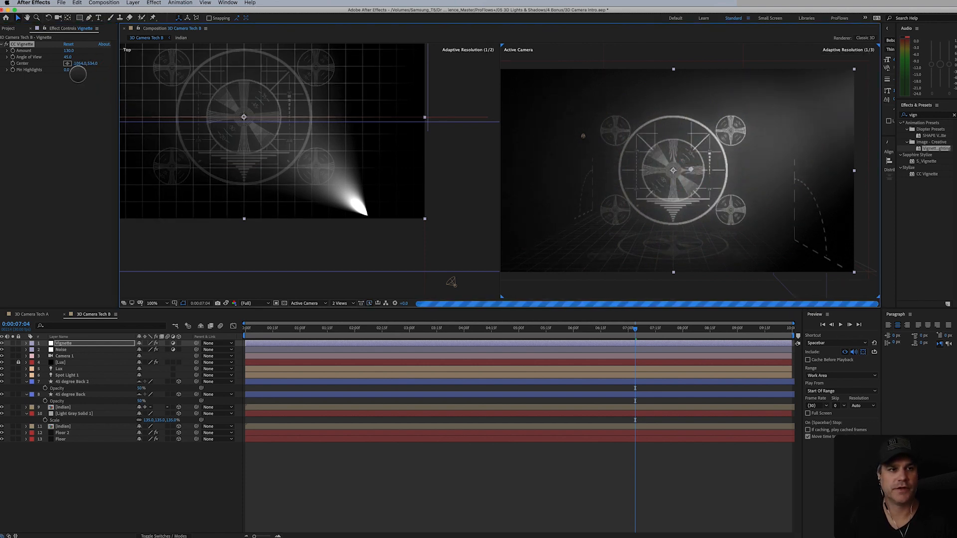
Set the vignette's Pin Highlights to 100, compare with the effect off, and adjust Amount to 194 and Center to 1000, 534
drag(67, 70, 251, 87)
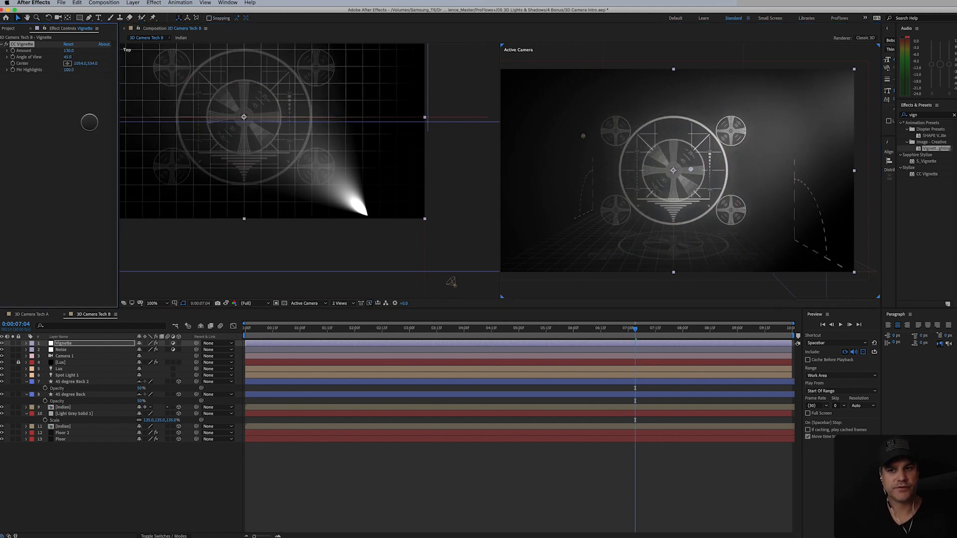
click(6, 44)
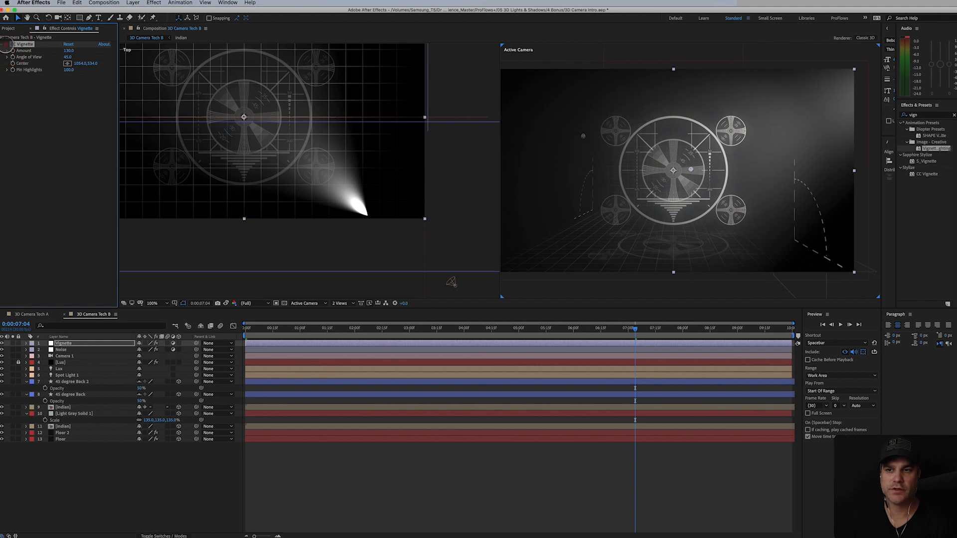
click(6, 43)
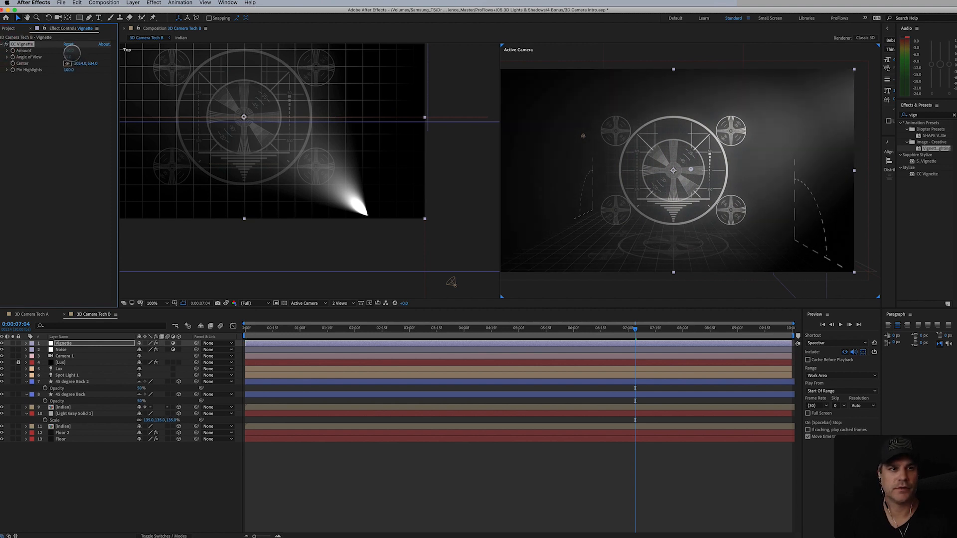
mouse_move(72, 51)
mouse_down()
mouse_move(92, 51)
mouse_move(61, 66)
mouse_up()
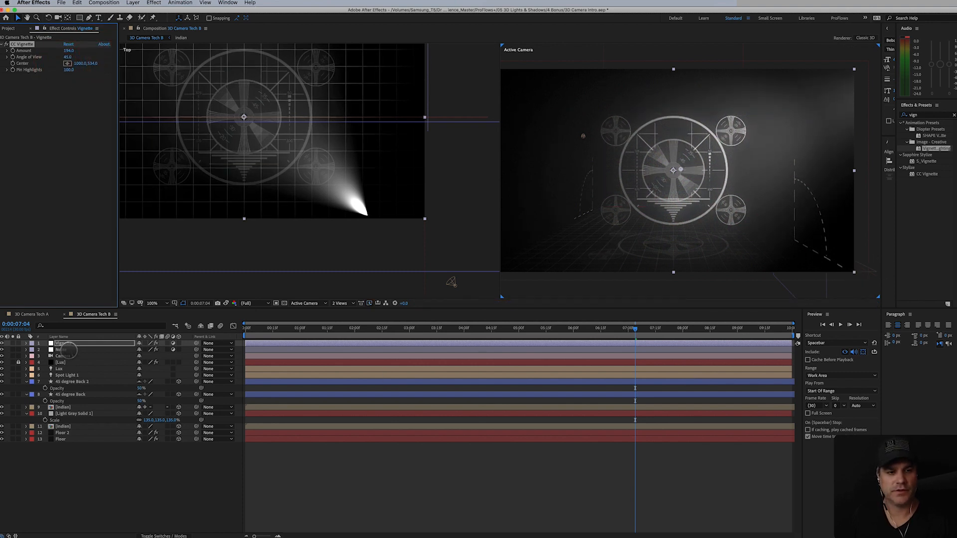
Deselect the 45 degree Back 2 layer and save the project
click(72, 394)
click(79, 381)
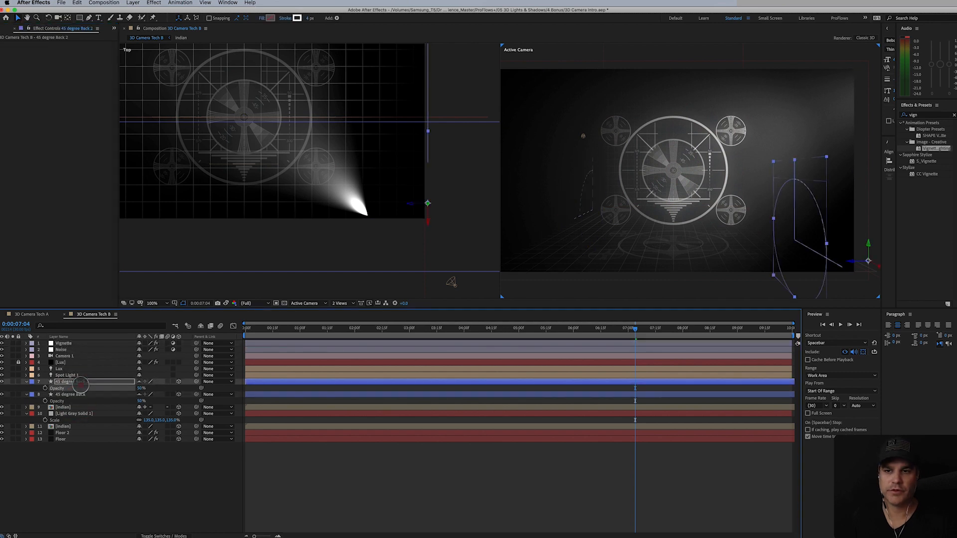
click(547, 465)
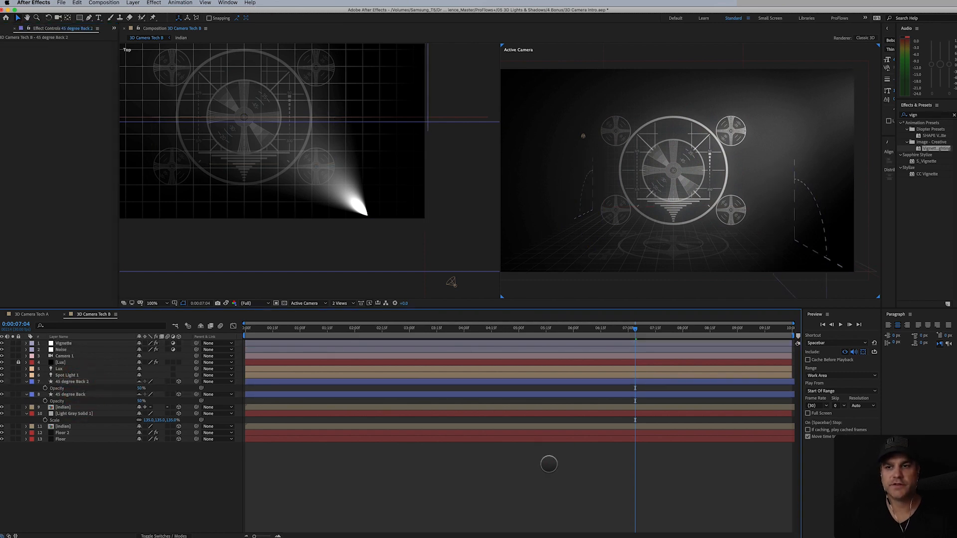
key(super+s)
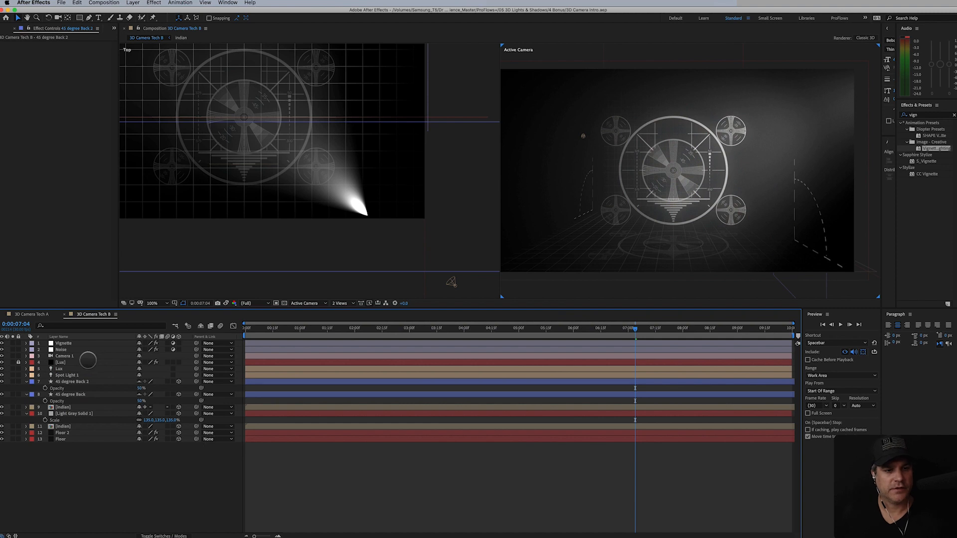
Add a Position keyframe to Camera 1 at 0:00:07:04 and reveal its Camera Options in the timeline
click(84, 356)
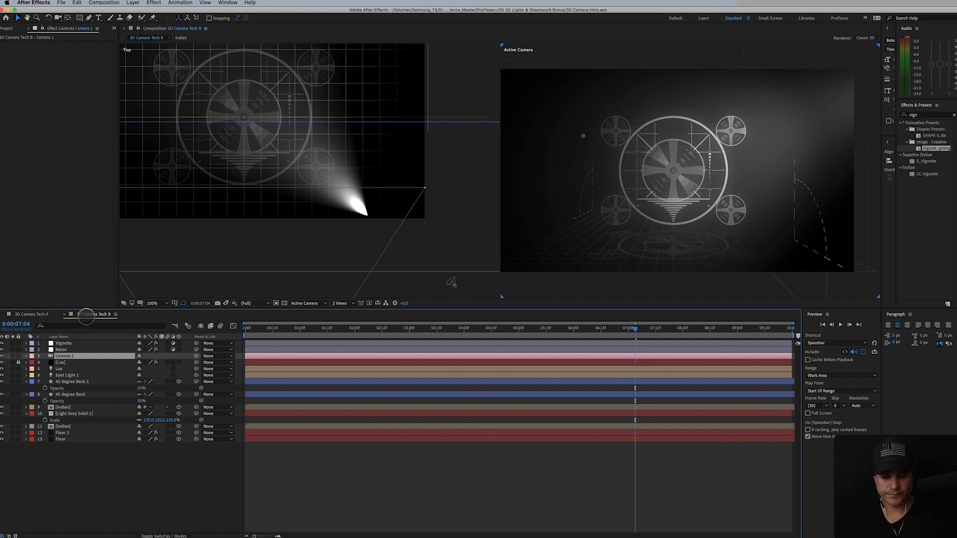
key(p)
click(45, 362)
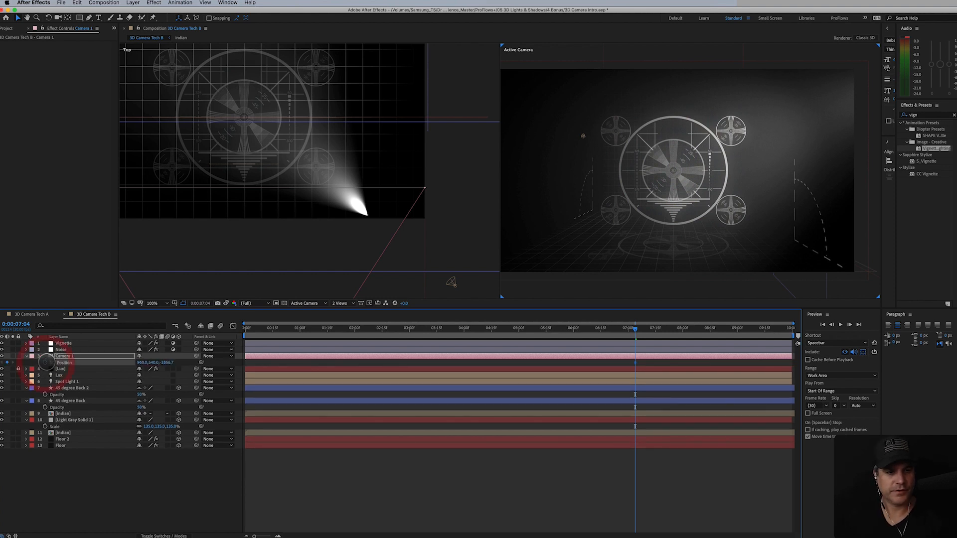
key(a)
key(a)
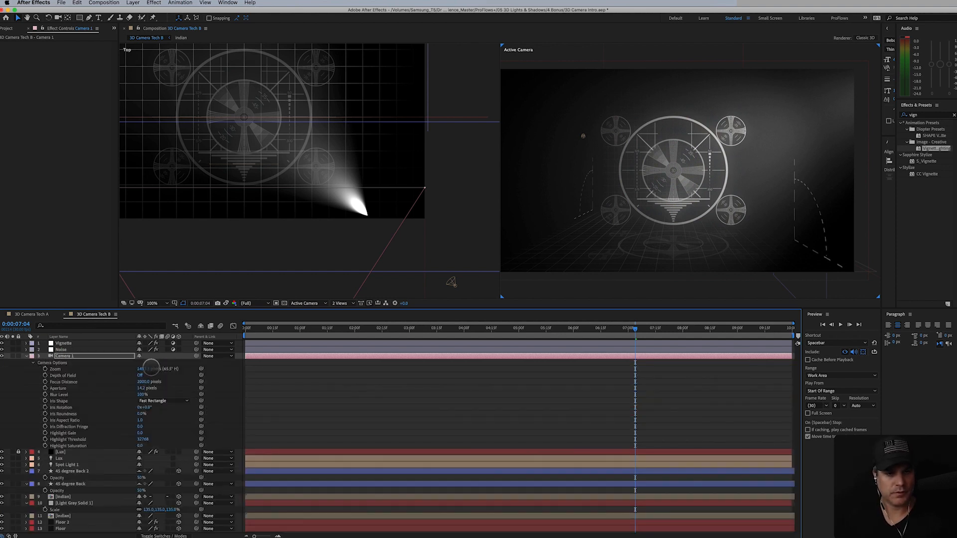
Set Camera 1's Zoom to 1608.3 pixels and Aperture to 339.2 pixels, with Depth of Field turned on
drag(143, 369, 204, 389)
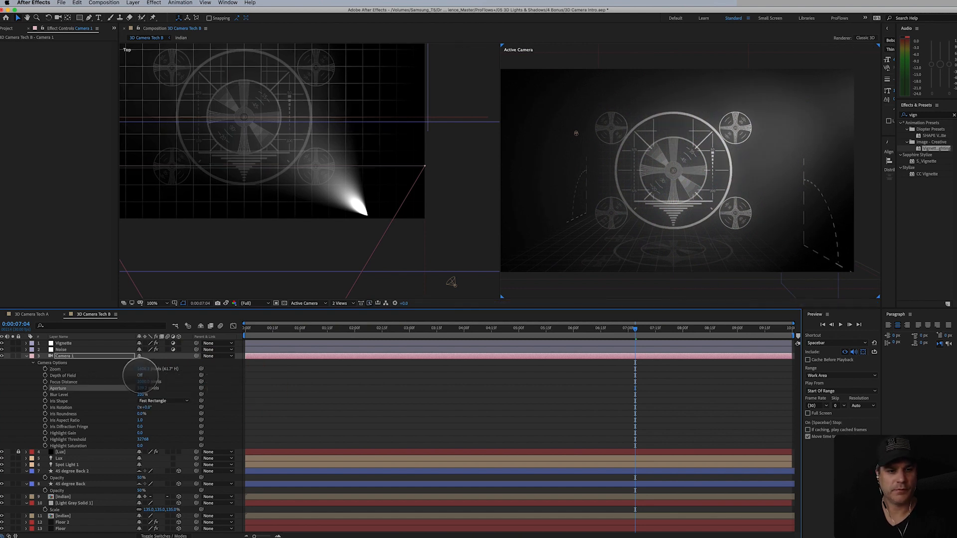
click(140, 375)
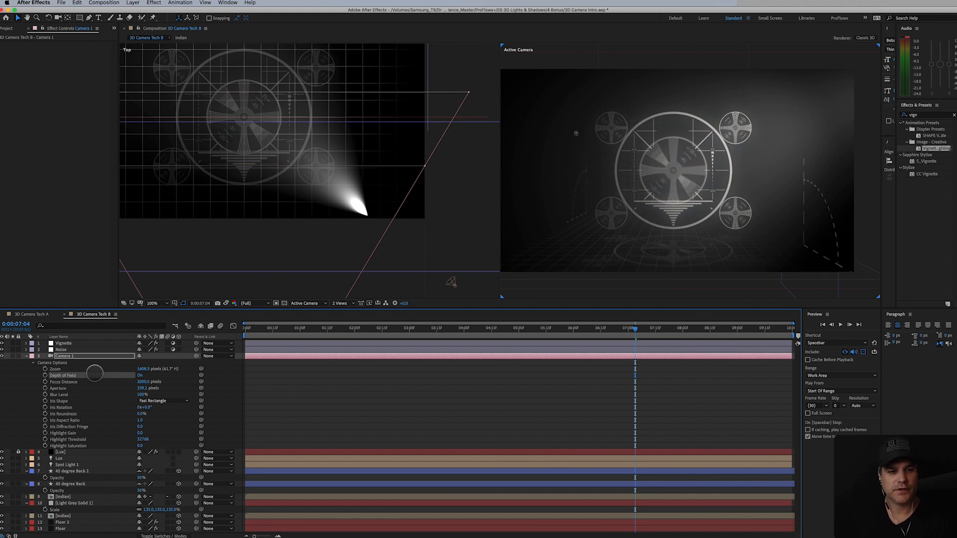
Add a starting Position keyframe at 0:00:00:00 by dollying Camera 1 back to a Z of about -2405
key(p)
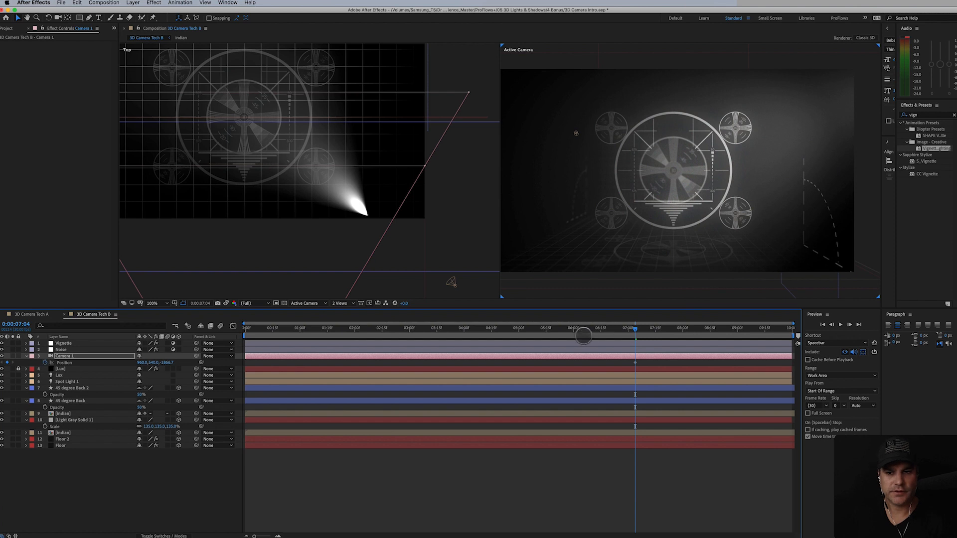
key(space)
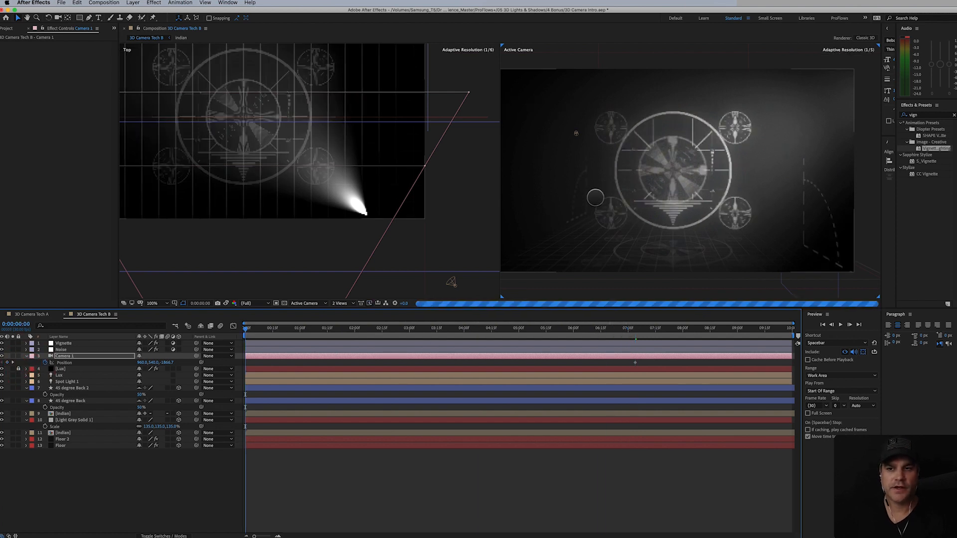
key(c)
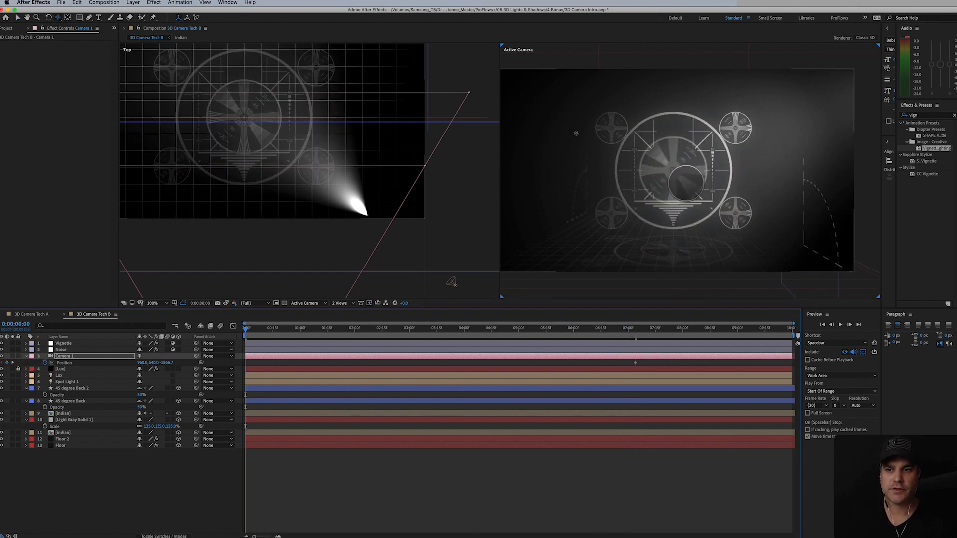
drag(686, 182, 682, 229)
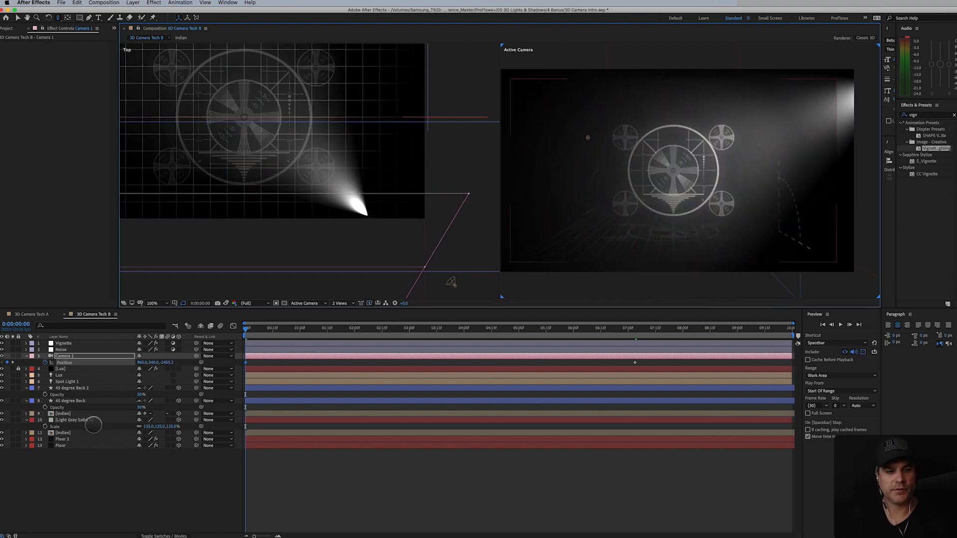
Scale Light Gray Solid 1 to 150% and scrub through the camera move to check its coverage
click(91, 420)
drag(159, 427, 165, 427)
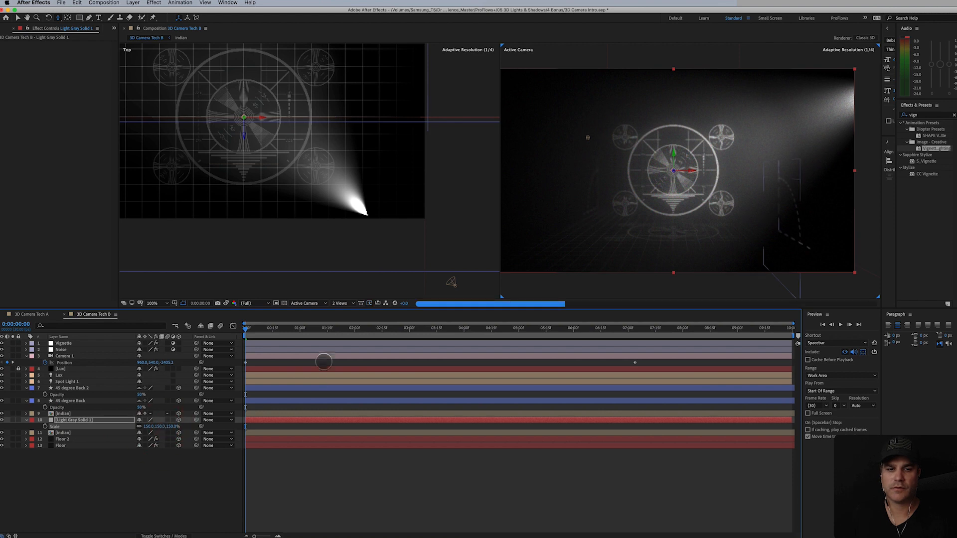
drag(331, 329, 596, 352)
Apply Easy Ease In to Camera 1's last Position keyframe and extend its incoming speed handle back to about the 5-second mark
right_click(634, 362)
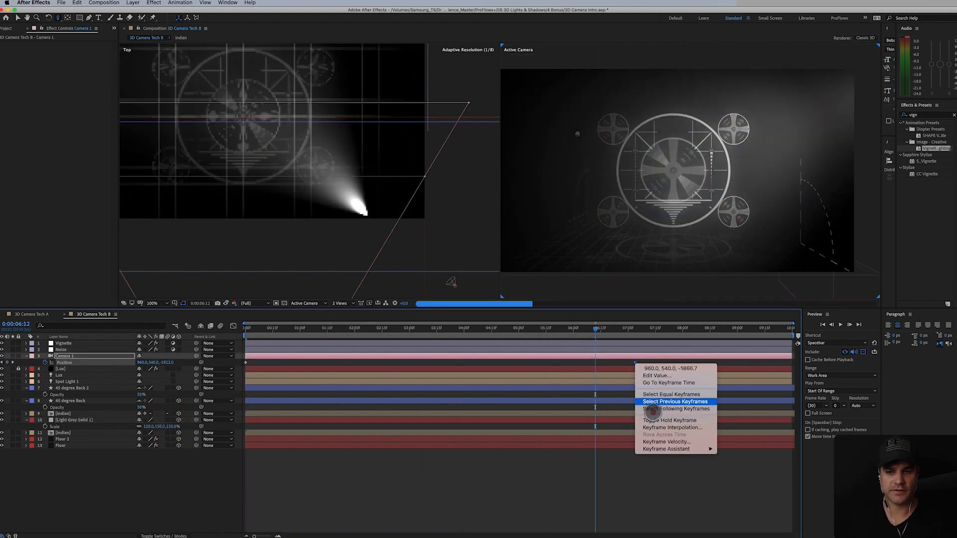
mouse_move(674, 450)
click(751, 478)
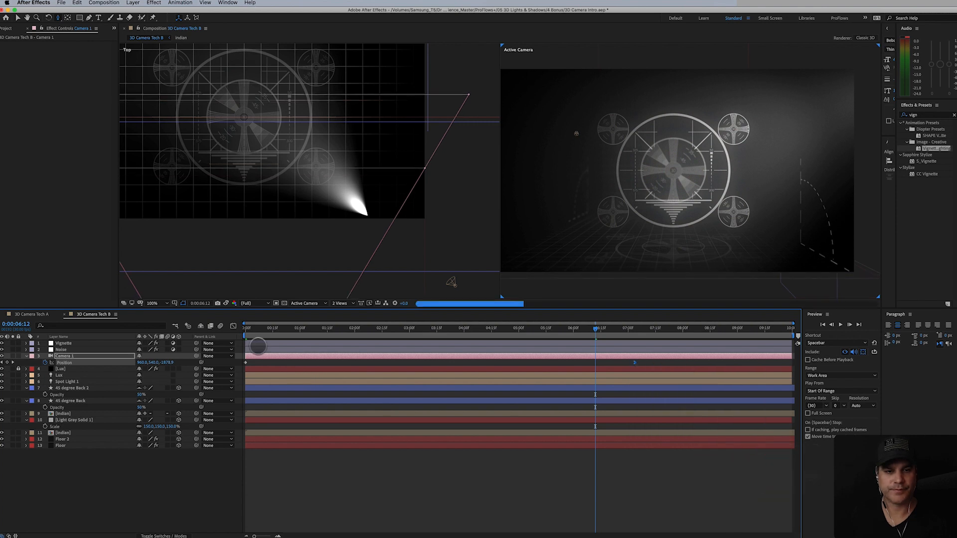
click(233, 326)
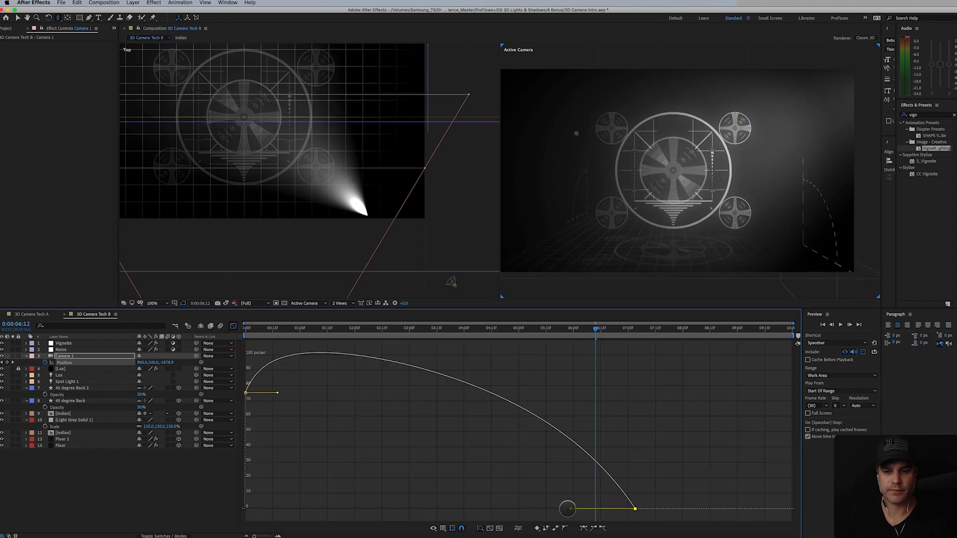
drag(567, 508, 530, 511)
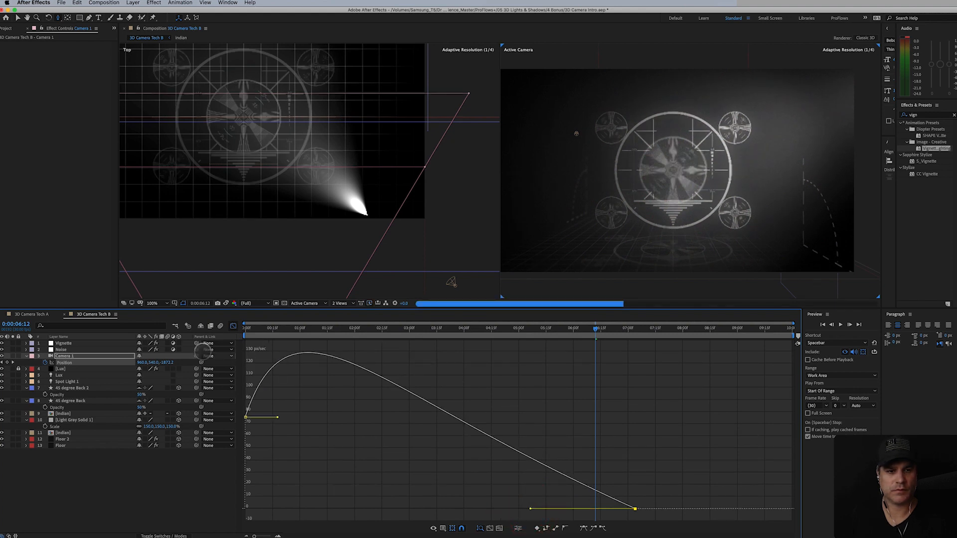
click(231, 327)
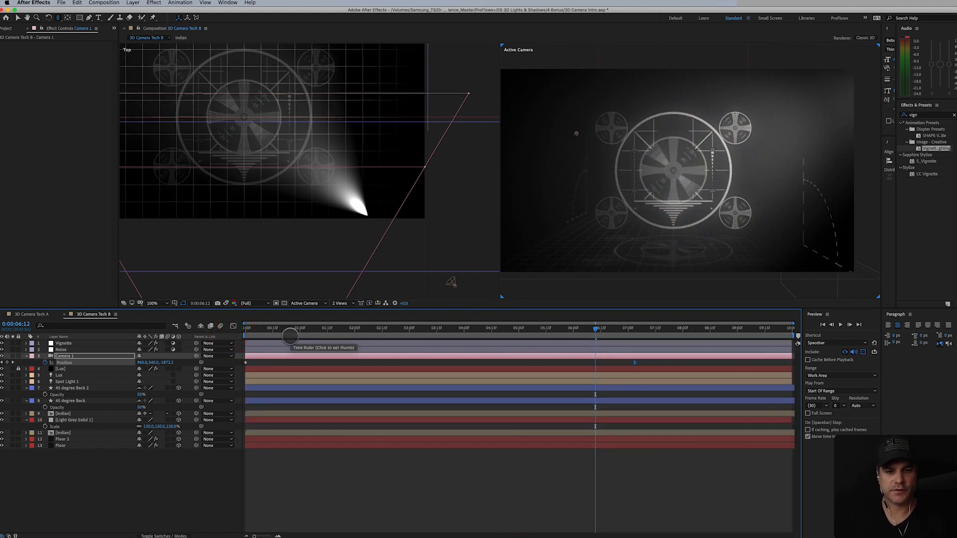
Preview the camera move and set Camera 1's Position Z at 0:00:00:00 to -2856.2
key(space)
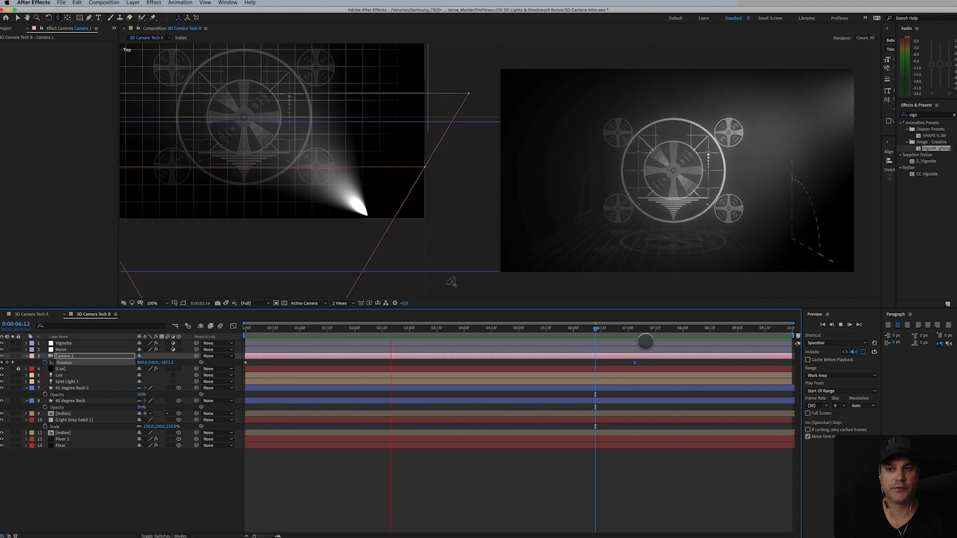
drag(445, 329, 193, 342)
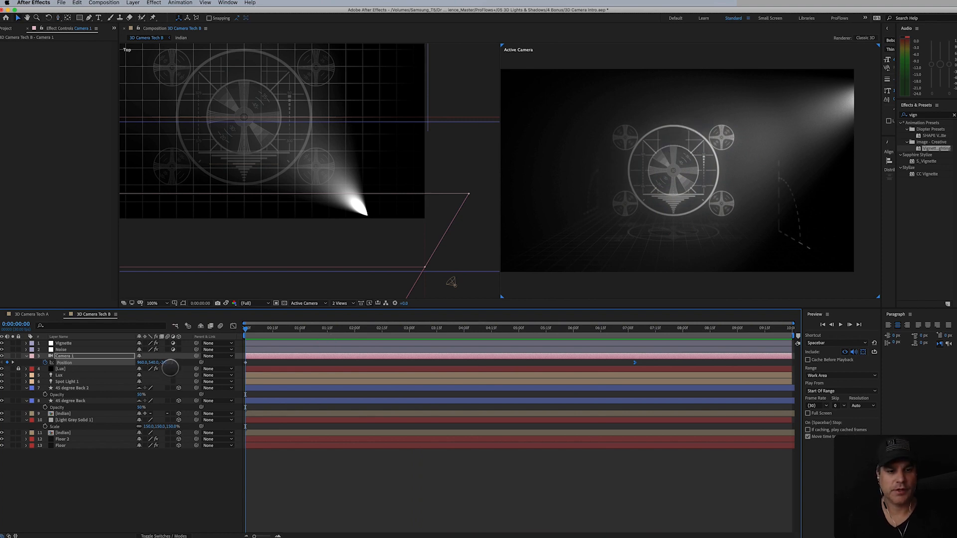
drag(170, 364, 2, 355)
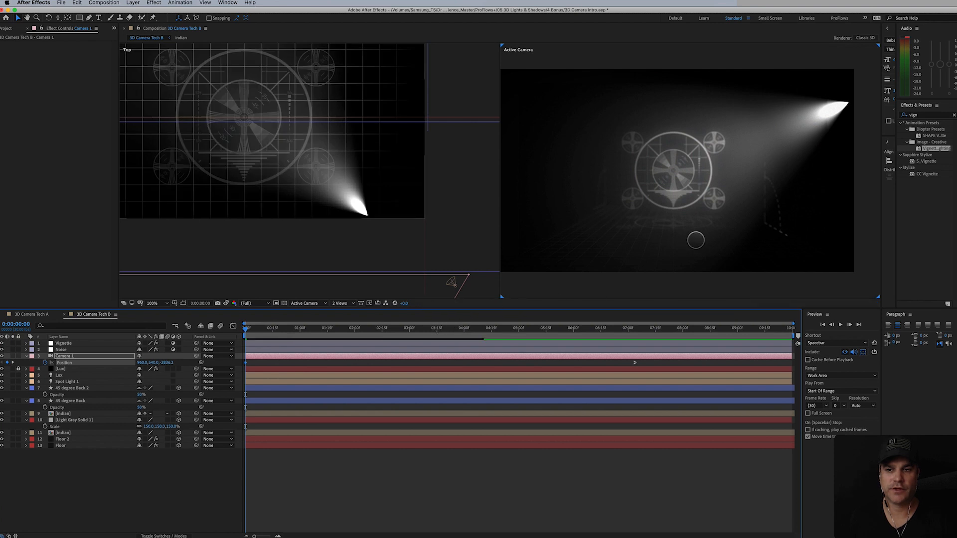
Set the scale of Light Gray Solid 1 to 173% so the background fills the wider opening frame
click(93, 421)
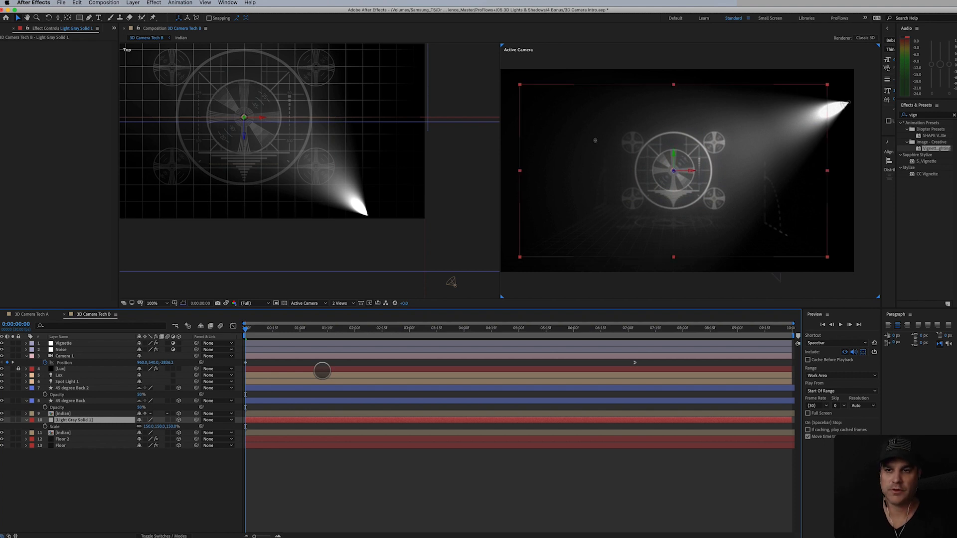
key(s)
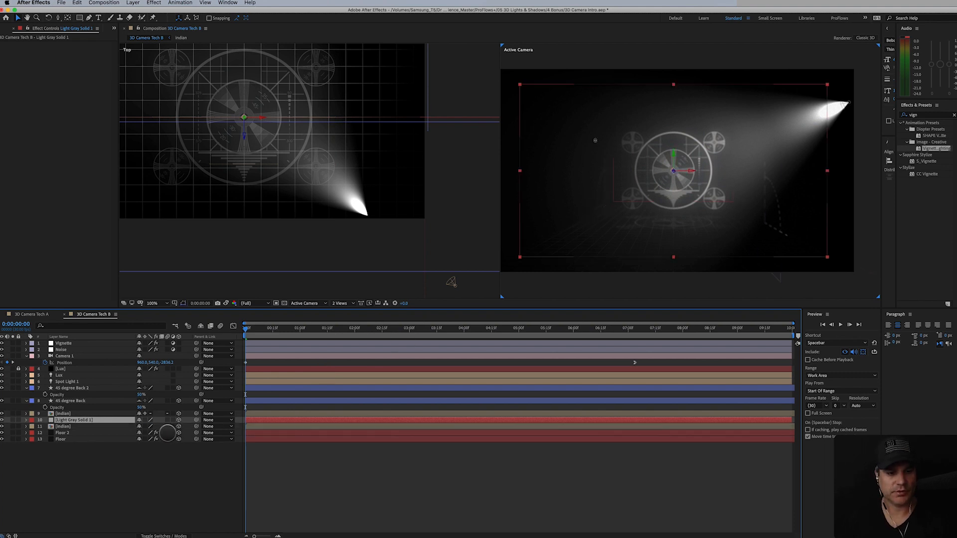
key(s)
drag(149, 427, 167, 427)
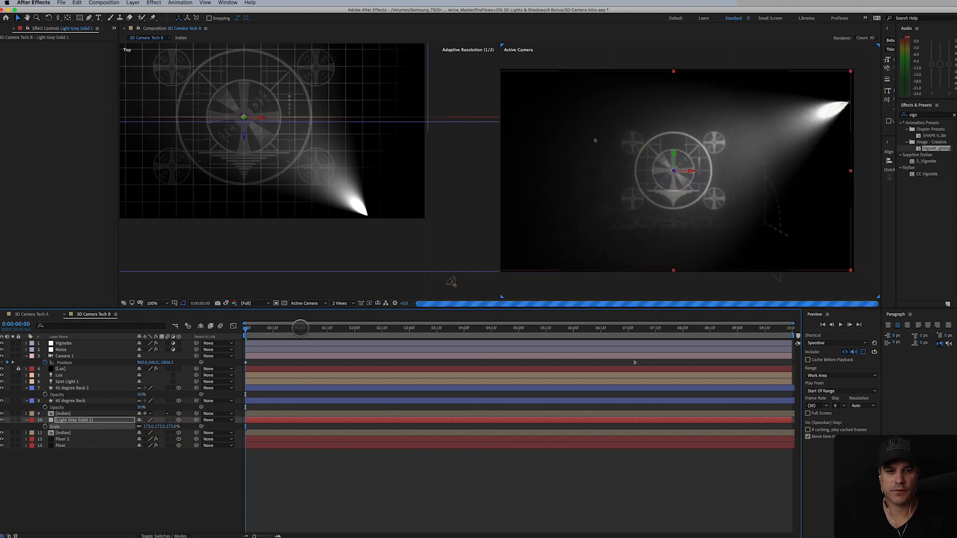
Lengthen the incoming speed handle of Camera 1's last Position keyframe back to about 4.5 seconds for a softer stop
drag(300, 328, 453, 329)
click(622, 363)
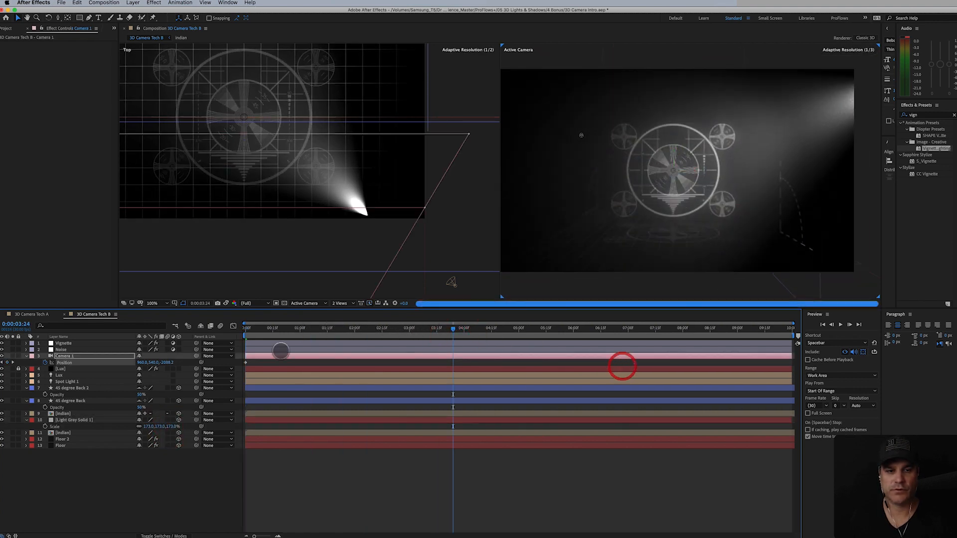
click(233, 326)
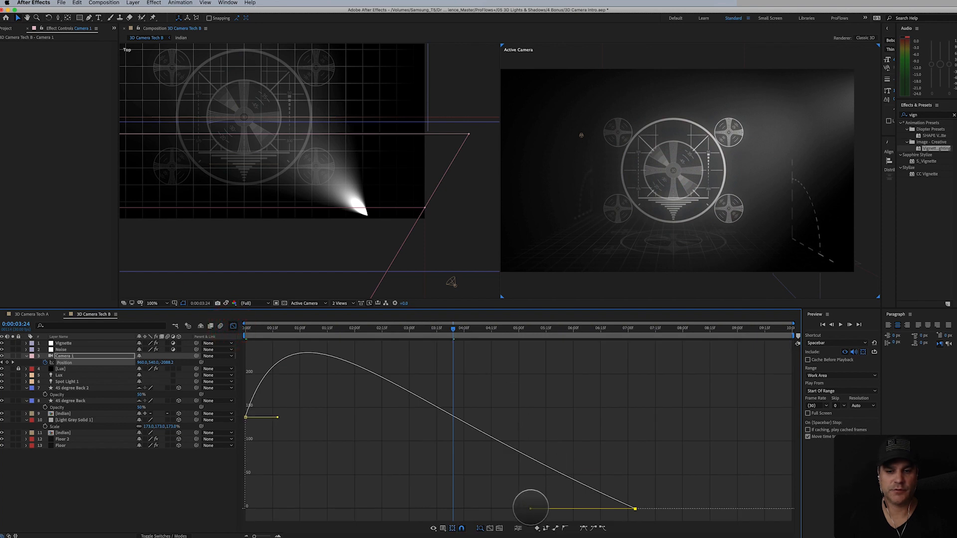
drag(530, 508, 493, 509)
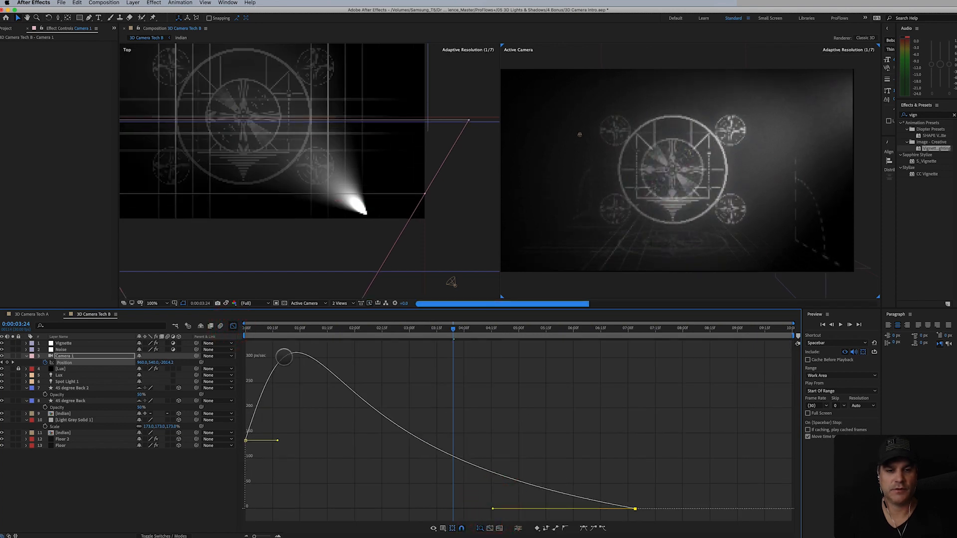
click(232, 325)
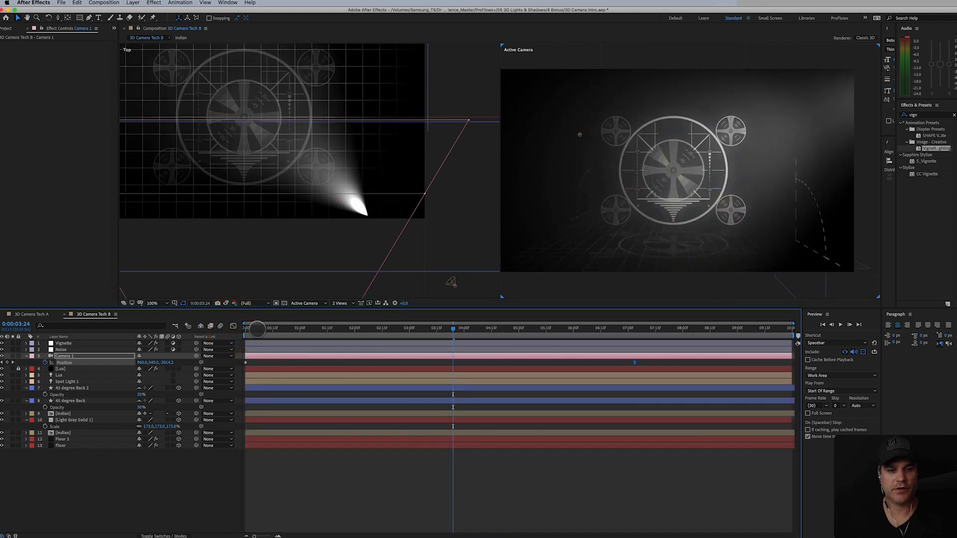
Reveal Camera 1's Camera Options and add a Focus Distance keyframe of 2000 pixels at 0:00:07:00
click(247, 329)
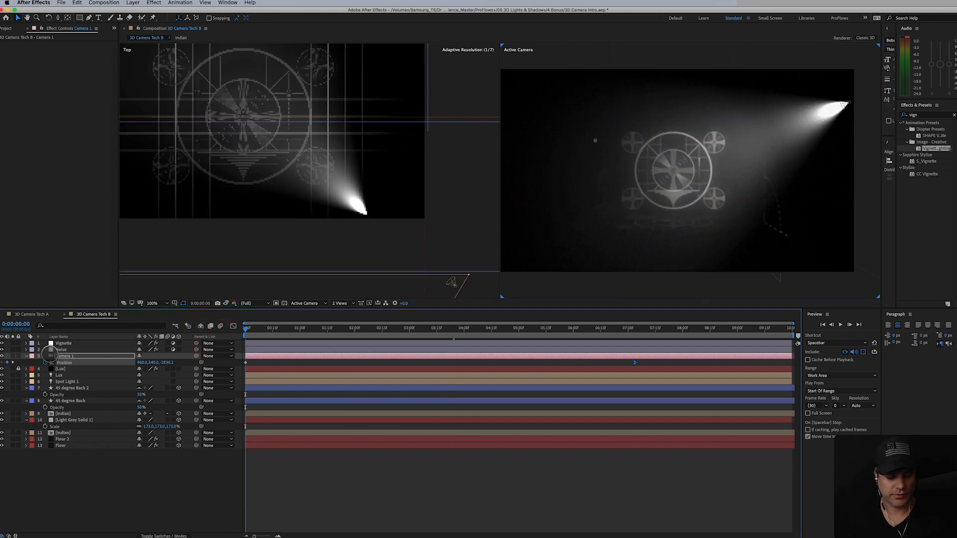
key(a)
key(a)
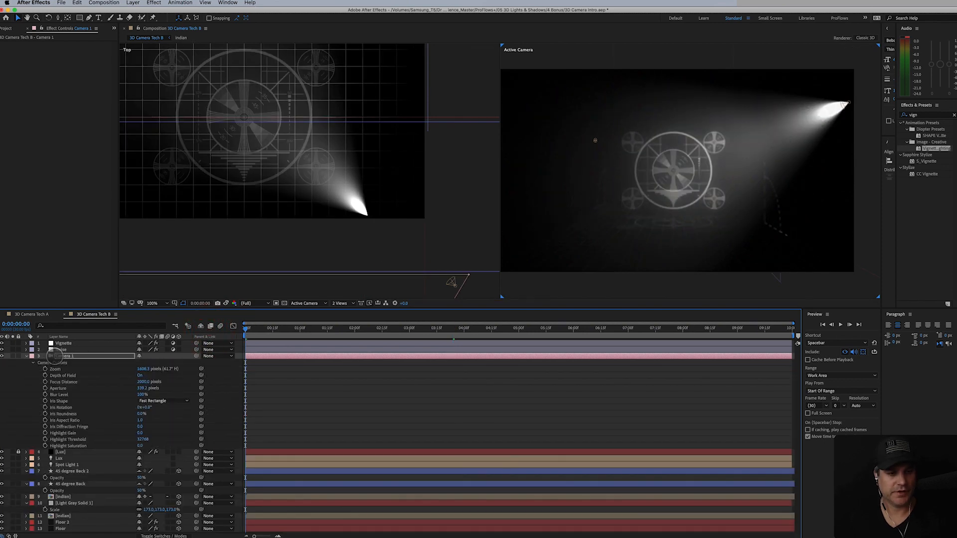
click(629, 328)
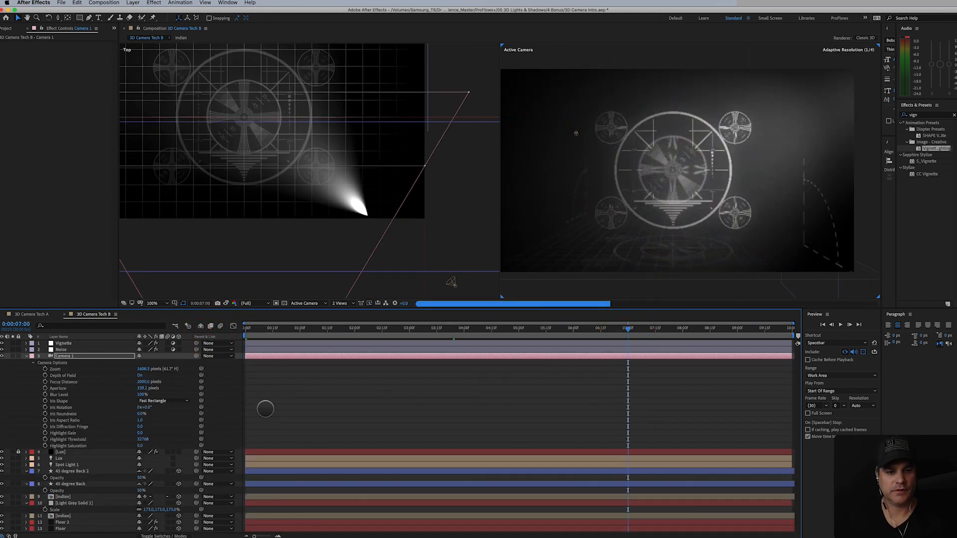
click(45, 382)
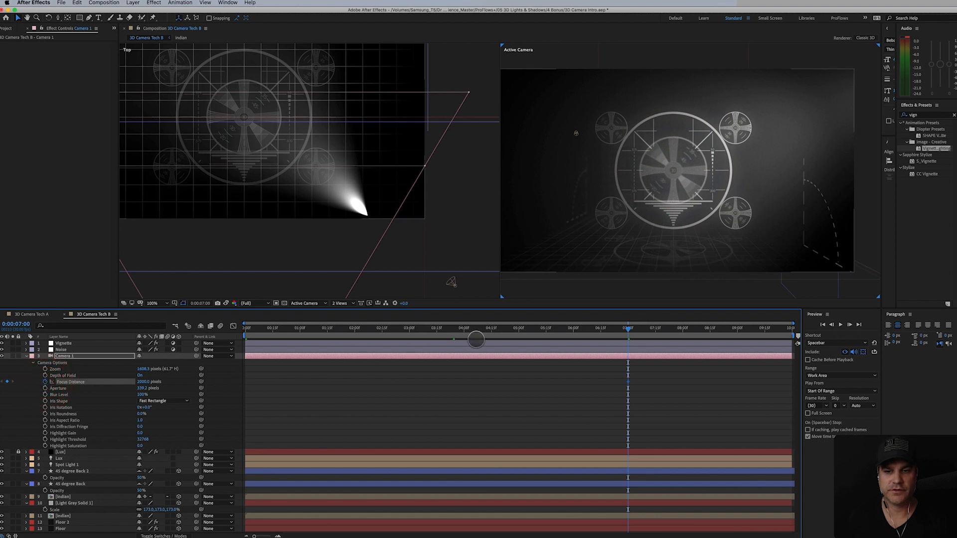
Set Camera 1's Focus Distance to 888 pixels at 0:00:00:00 so the shot opens out of focus
drag(336, 339, 137, 363)
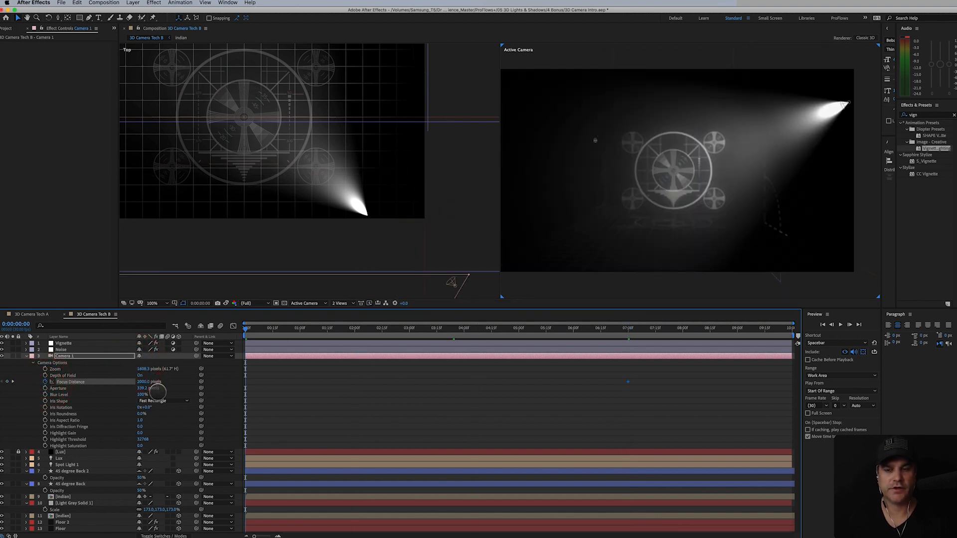
drag(141, 382, 18, 497)
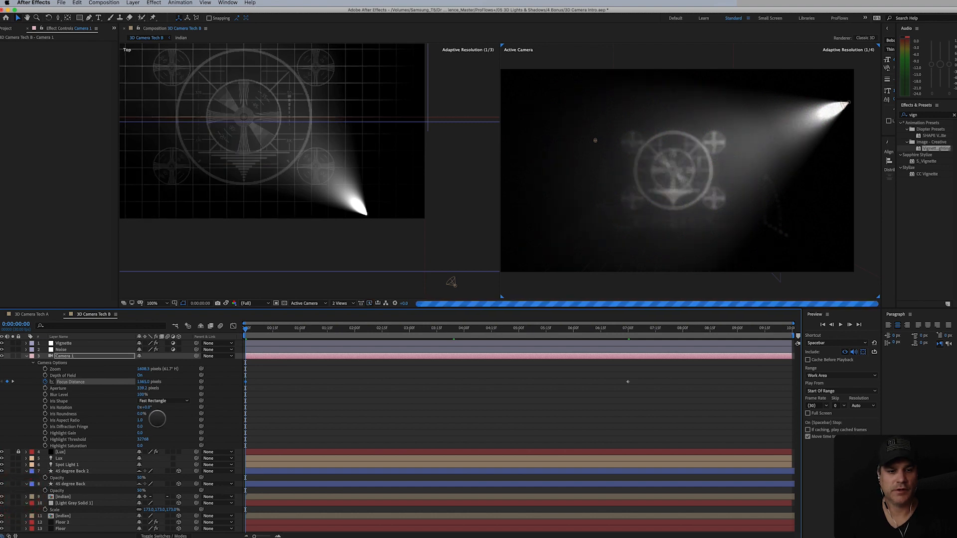
drag(143, 381, 61, 479)
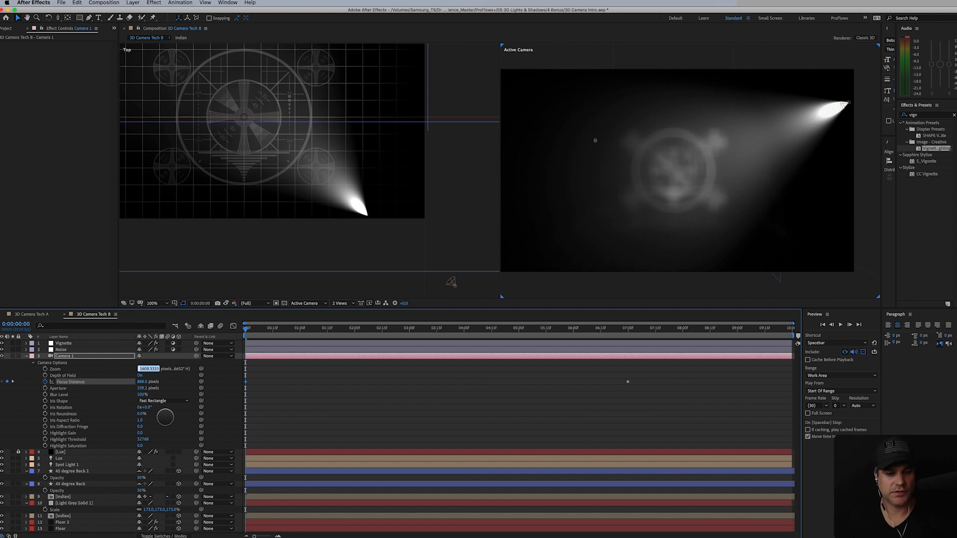
click(272, 401)
Reveal Camera 1's Position and set its Z value at 0:00:00:00 to -2513.2
click(91, 358)
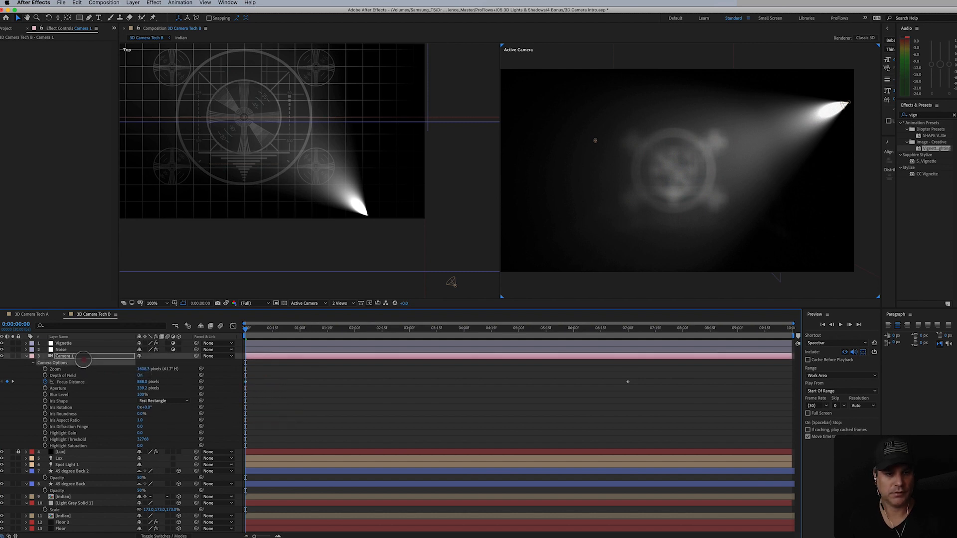
key(u)
drag(162, 366, 293, 372)
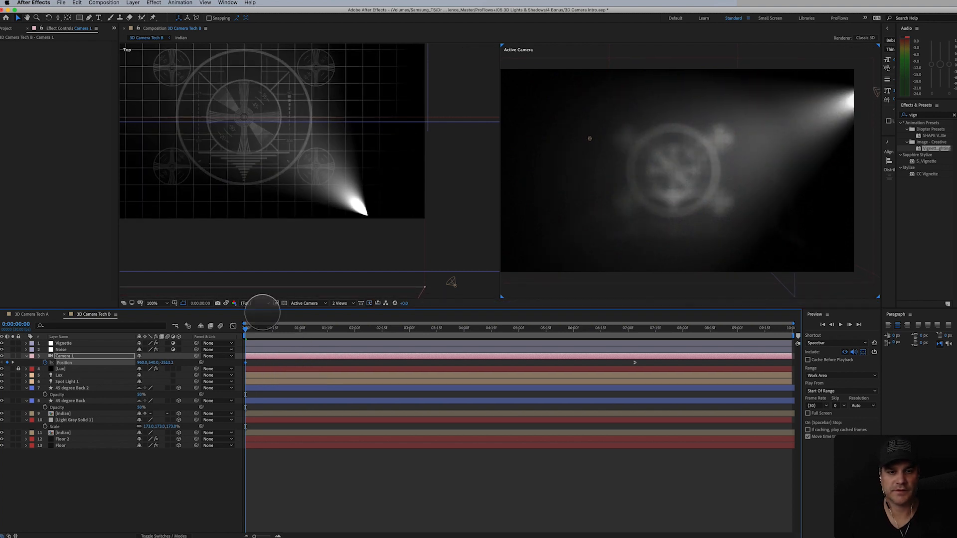
At 0:00:07:04, shift Spot Light 1's point of interest toward the central emblem in the camera view
drag(258, 329, 634, 361)
click(69, 382)
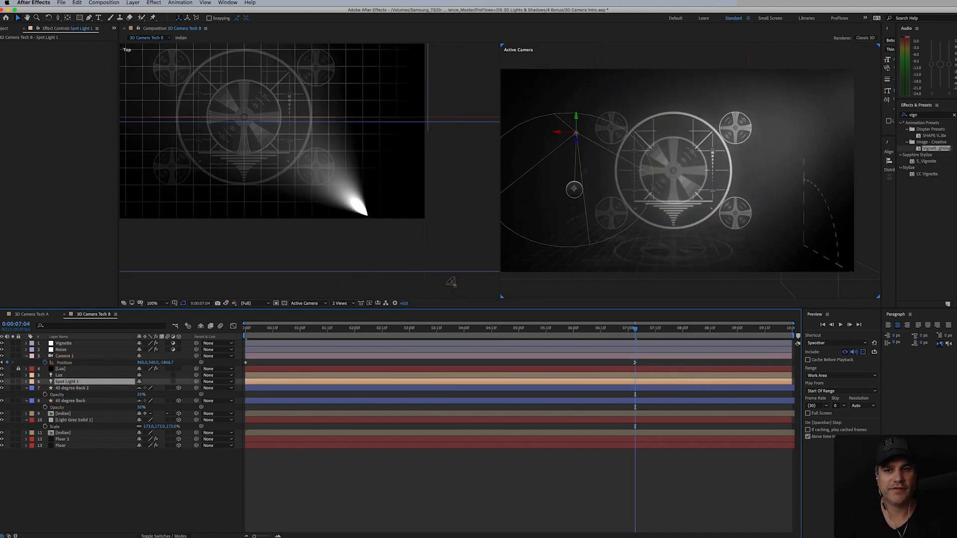
drag(574, 188, 611, 180)
Change the Top viewport to Custom View 1 so the lights and camera fit in view
scroll(353, 184, down, 1)
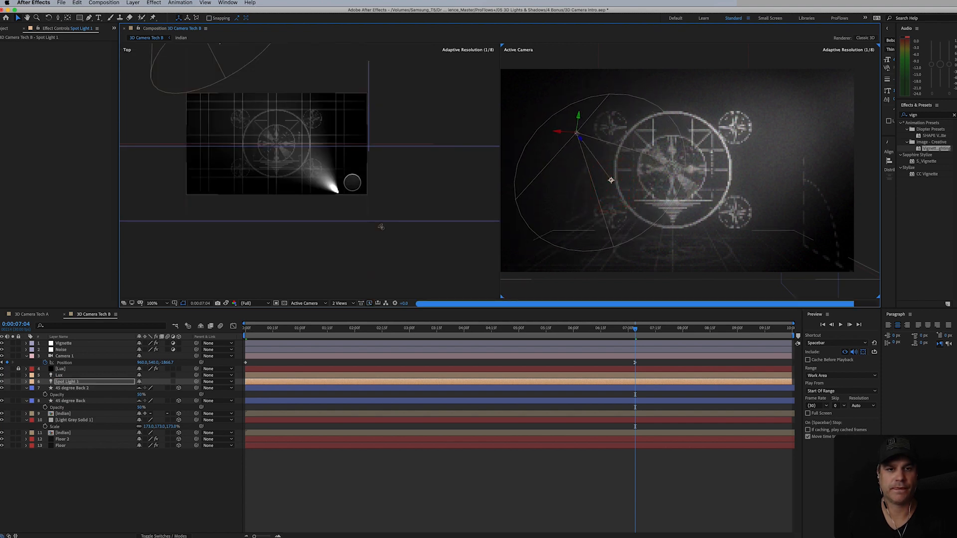
scroll(381, 227, down, 4)
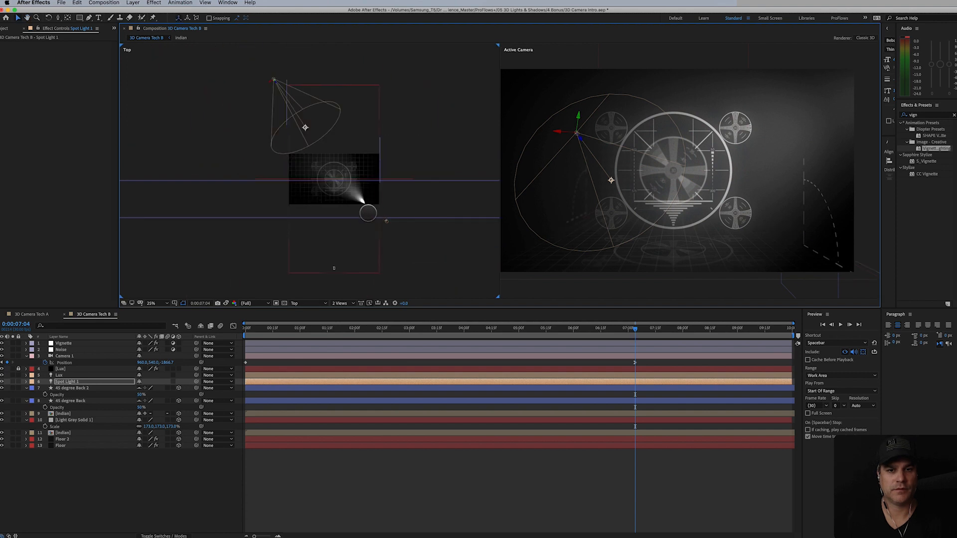
click(383, 220)
click(303, 304)
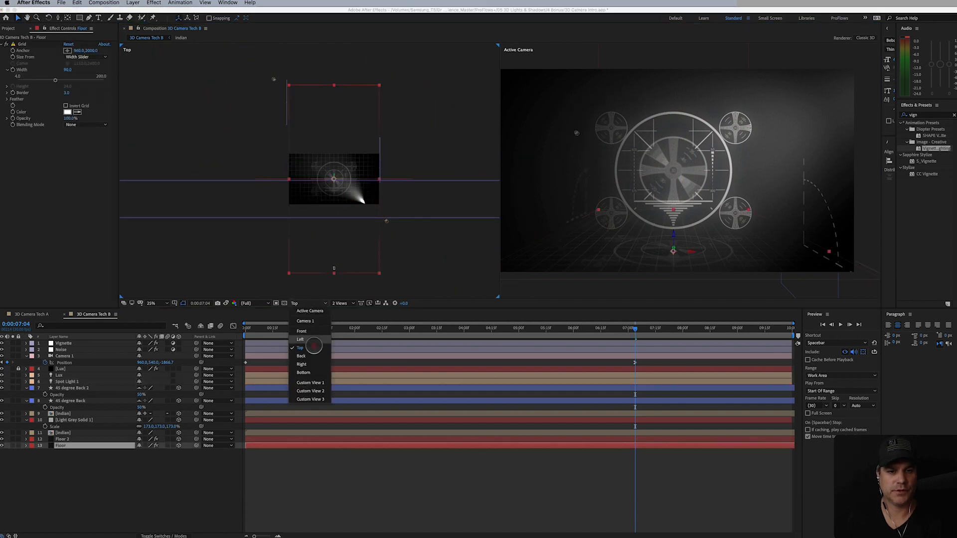
click(316, 382)
scroll(299, 223, up, 2)
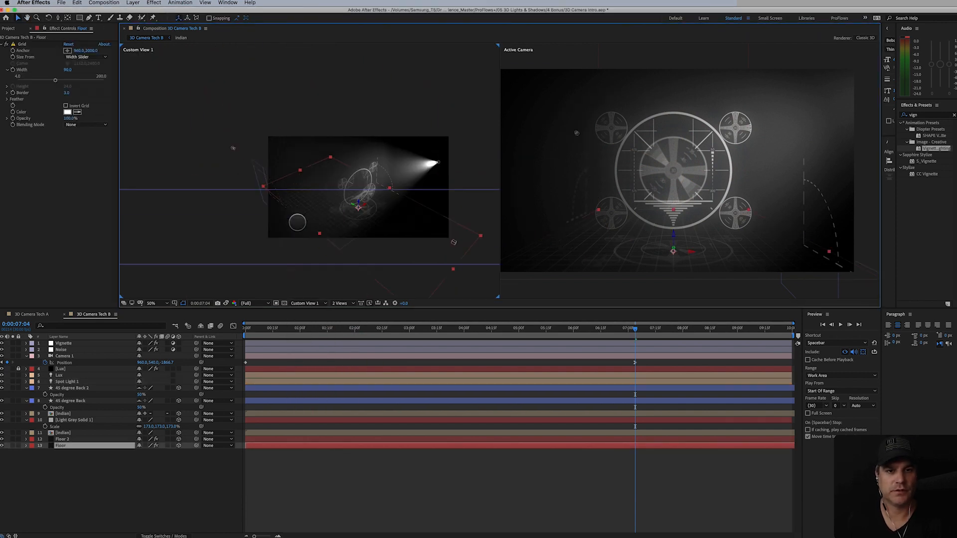
Move Spot Light 1 farther away from the emblem and aim its point of interest near the emblem's center
click(233, 149)
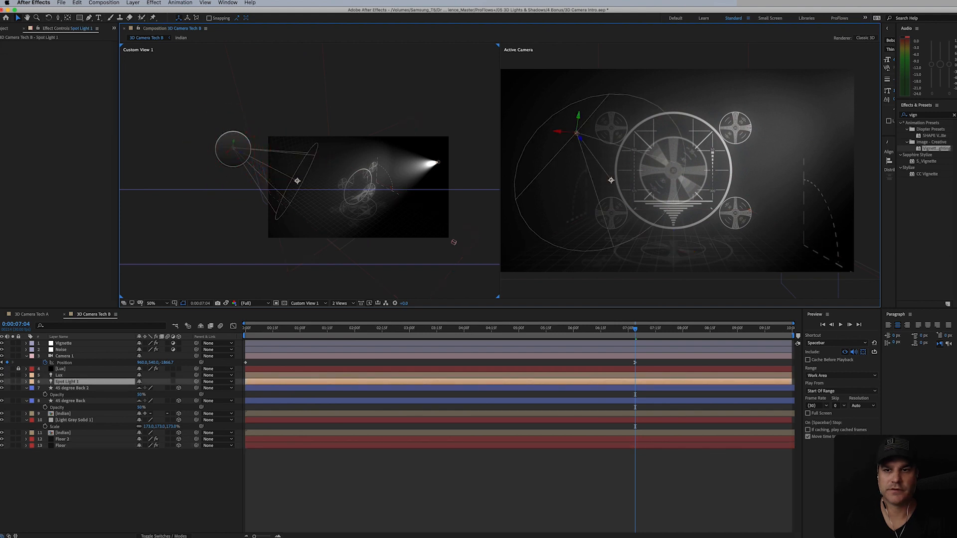
drag(297, 182, 303, 173)
drag(242, 151, 198, 149)
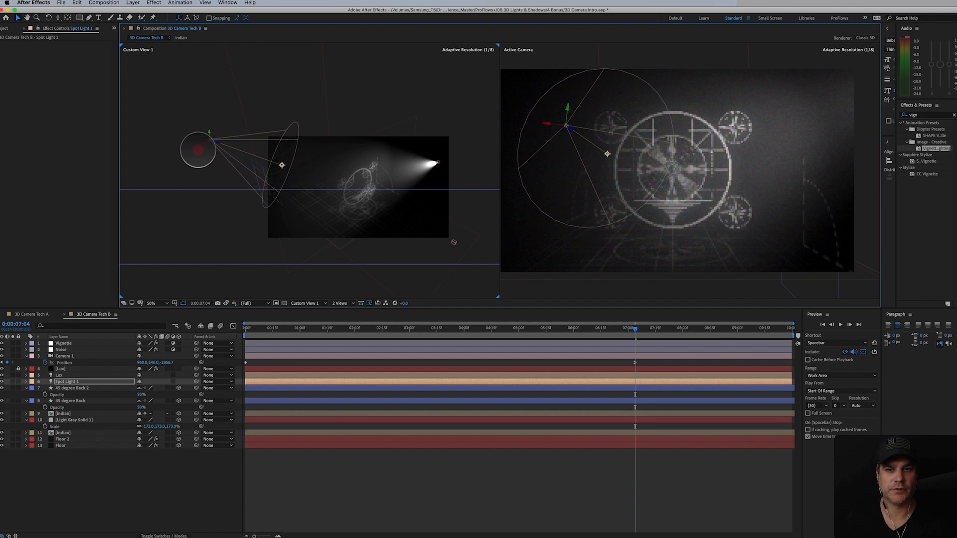
drag(606, 154, 659, 173)
Reveal Spot Light 1's Light Options and set its Cone Angle to 74° and Intensity to 101%
key(a)
key(a)
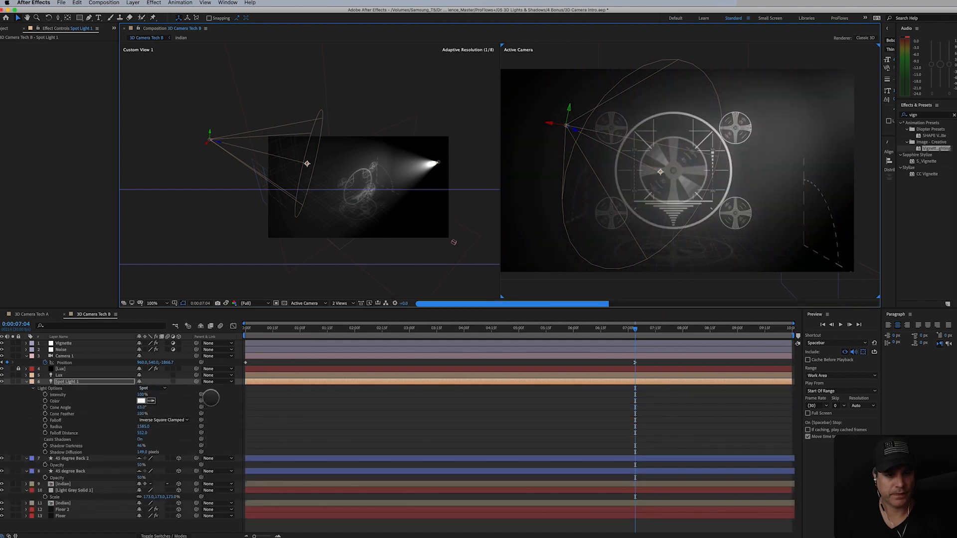
mouse_move(142, 407)
mouse_down()
mouse_move(150, 396)
mouse_move(213, 398)
mouse_move(156, 407)
mouse_up()
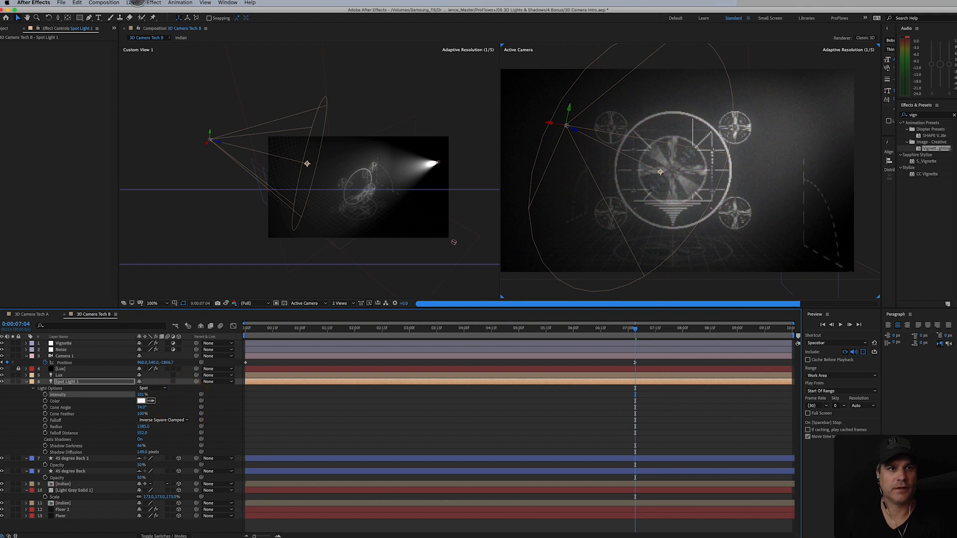
Duplicate Spot Light 1 and move the copy closer to the emblem in Custom View 1
click(134, 3)
click(77, 383)
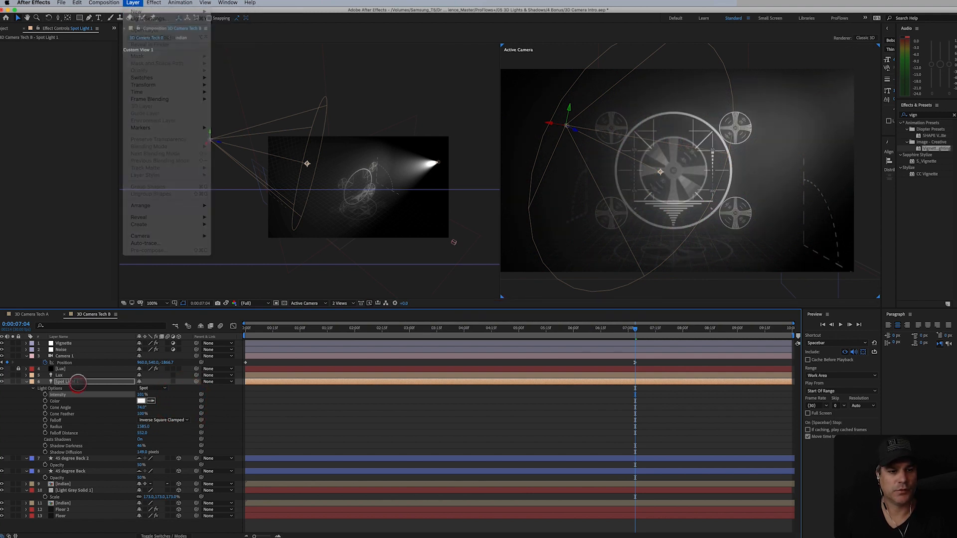
click(78, 381)
key(super+d)
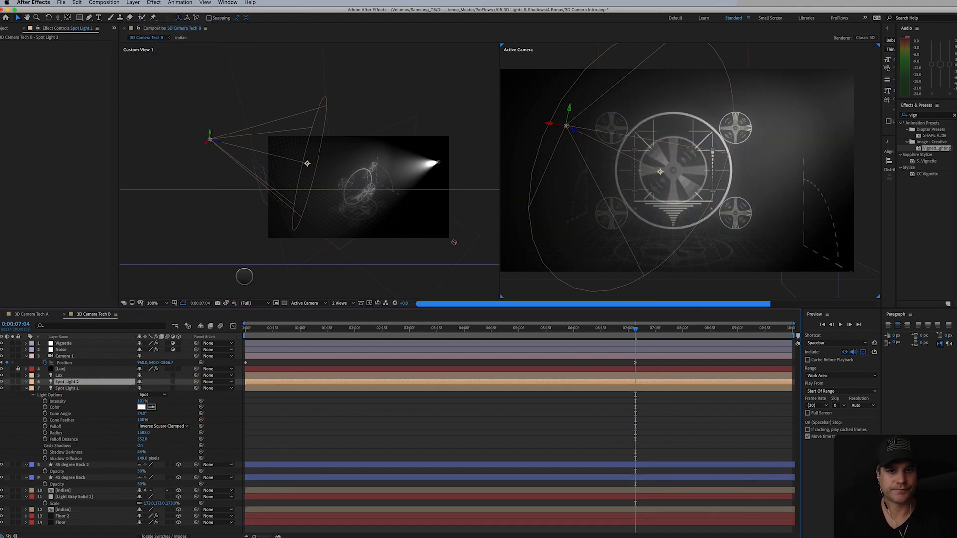
drag(218, 142, 268, 145)
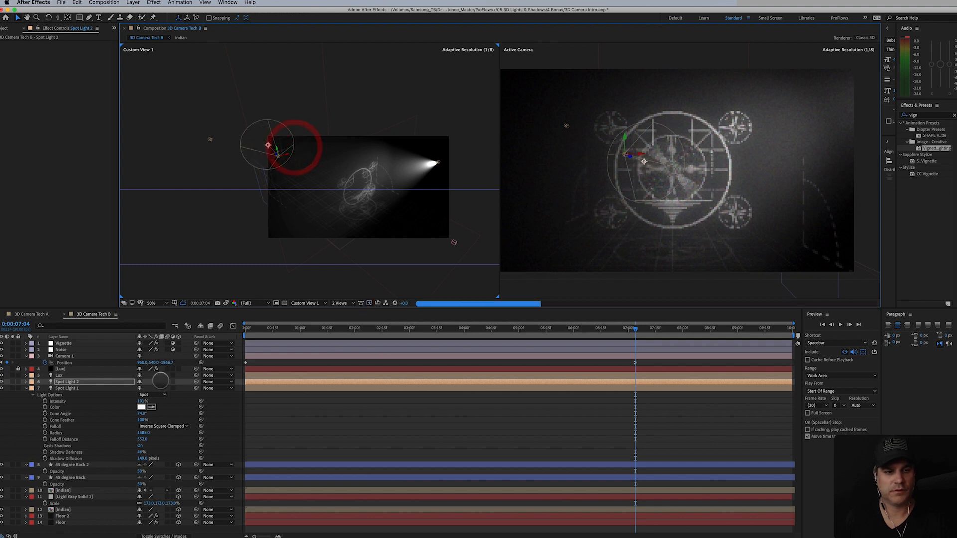
Reveal Spot Light 2's Light Options and widen its Cone Angle to 130°
key(a)
key(a)
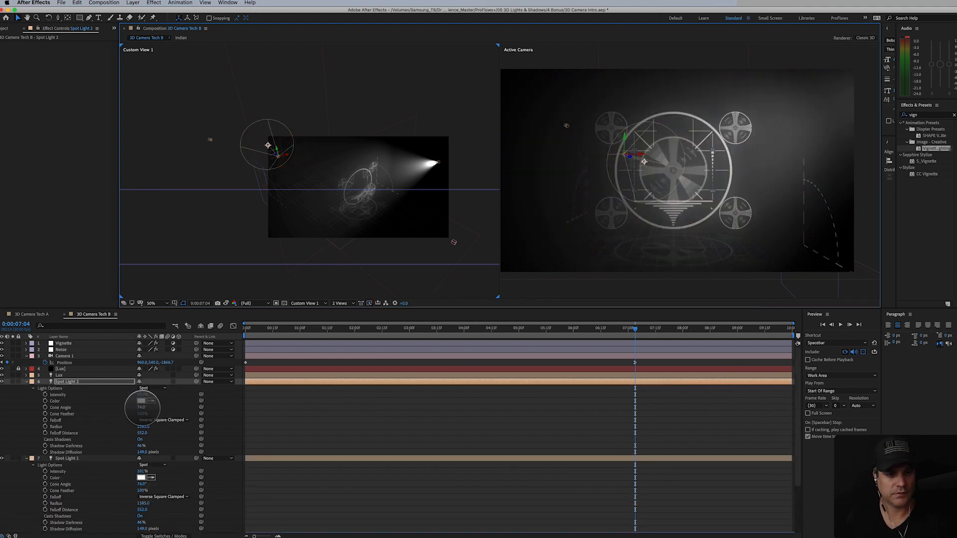
drag(142, 407, 164, 408)
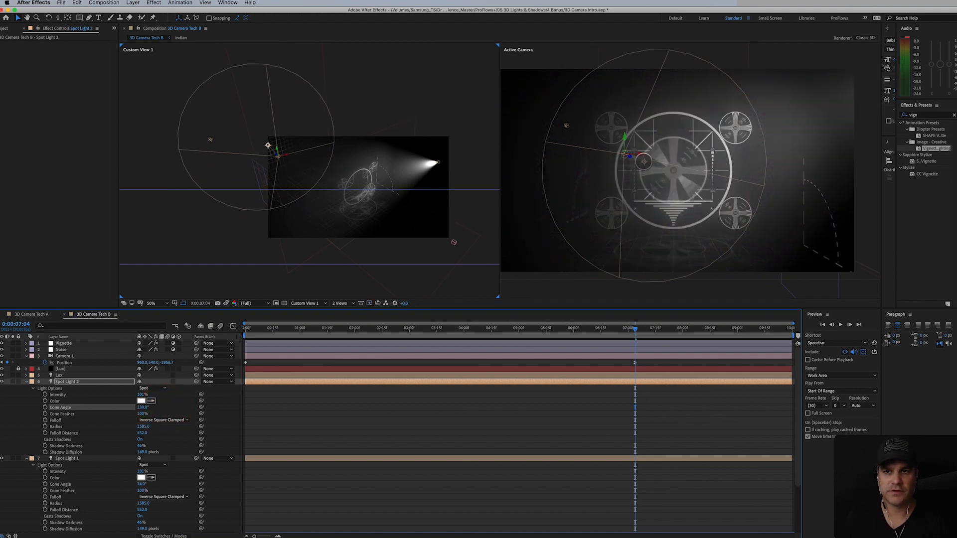
Nudge Spot Light 2's point of interest toward the emblem's center and set its Intensity to 50%
drag(643, 161, 651, 163)
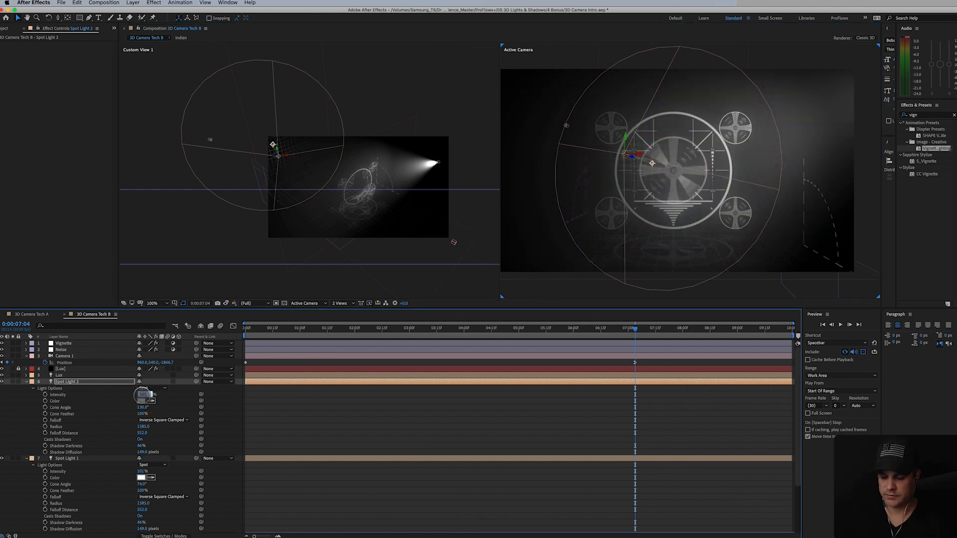
text(50)
key(Return)
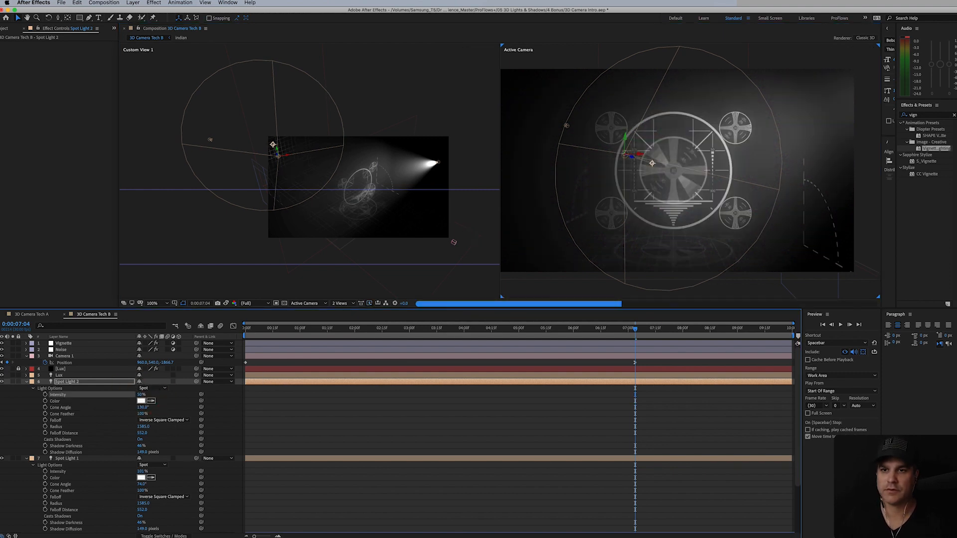
Collapse the properties of Spot Light 2 and Spot Light 1 in the timeline
click(563, 431)
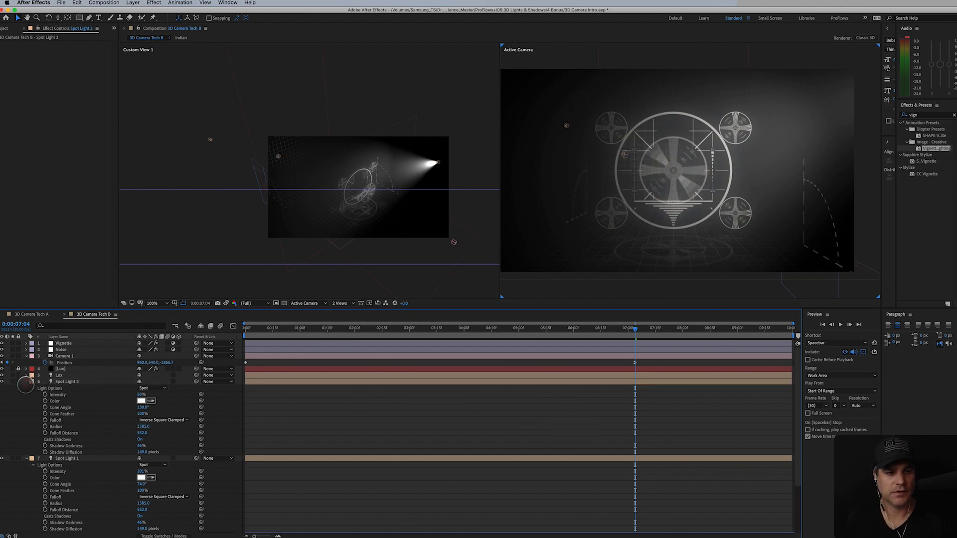
click(26, 381)
click(26, 387)
Lock the Vignette and Noise layers so they cannot be selected in the camera view
click(833, 232)
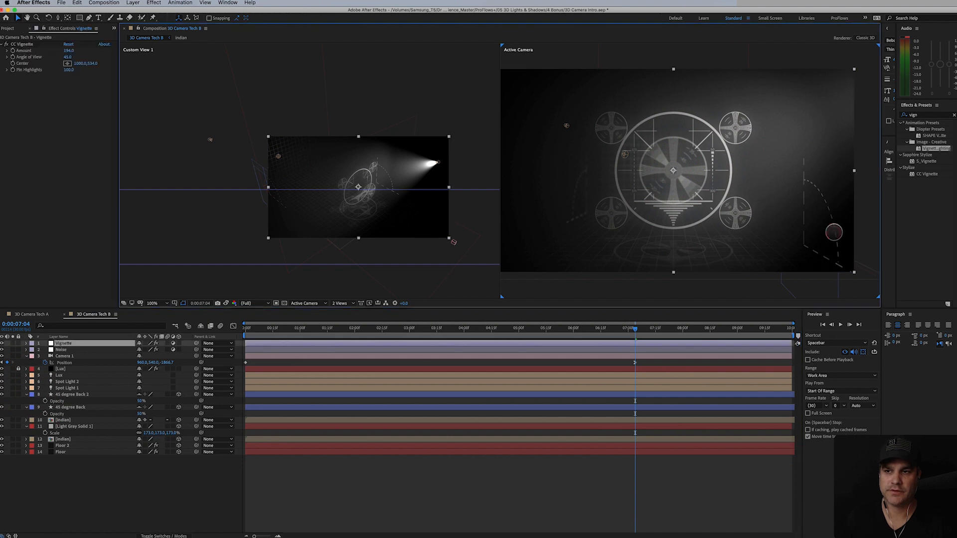
click(18, 343)
click(18, 349)
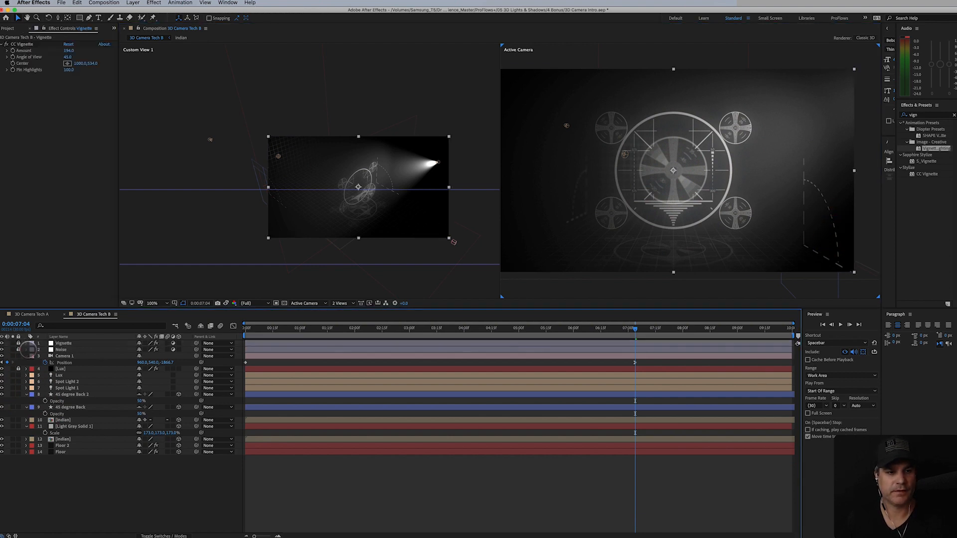
Set the 45 degree Back 2 layer's Opacity to 20% and deselect it
click(834, 228)
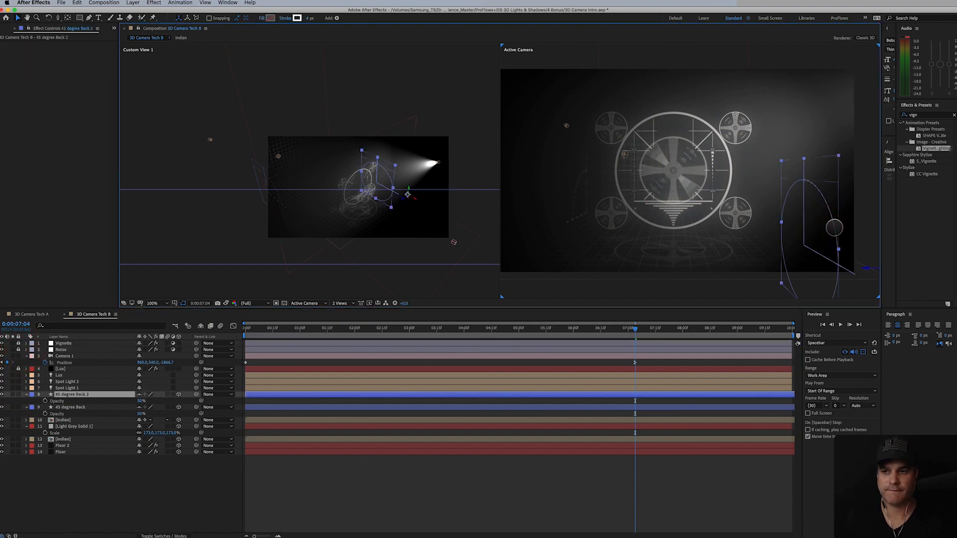
click(140, 402)
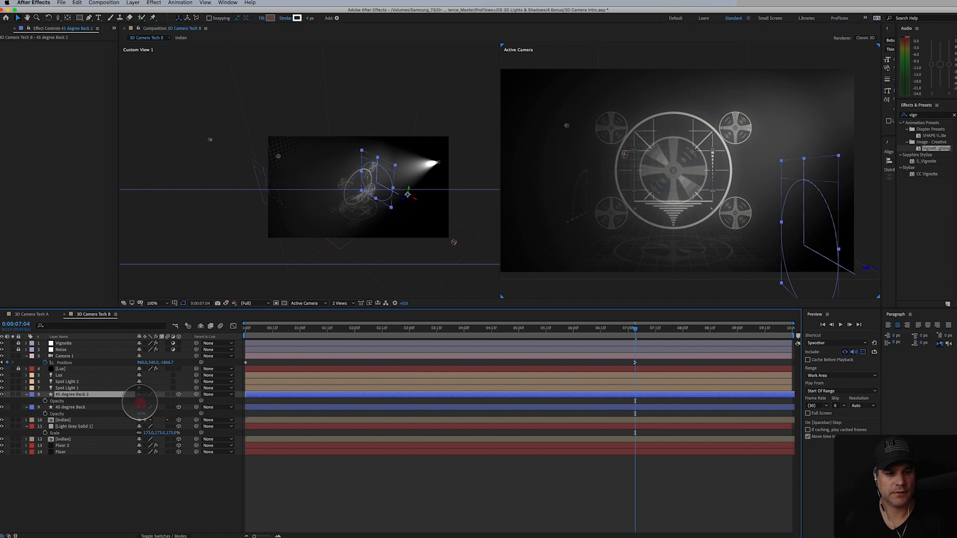
text(20)
key(Return)
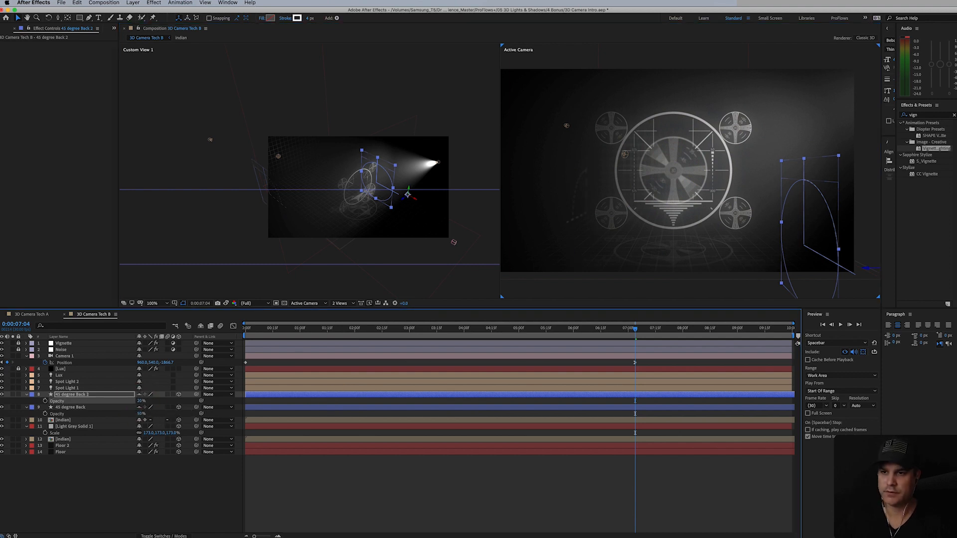
click(339, 477)
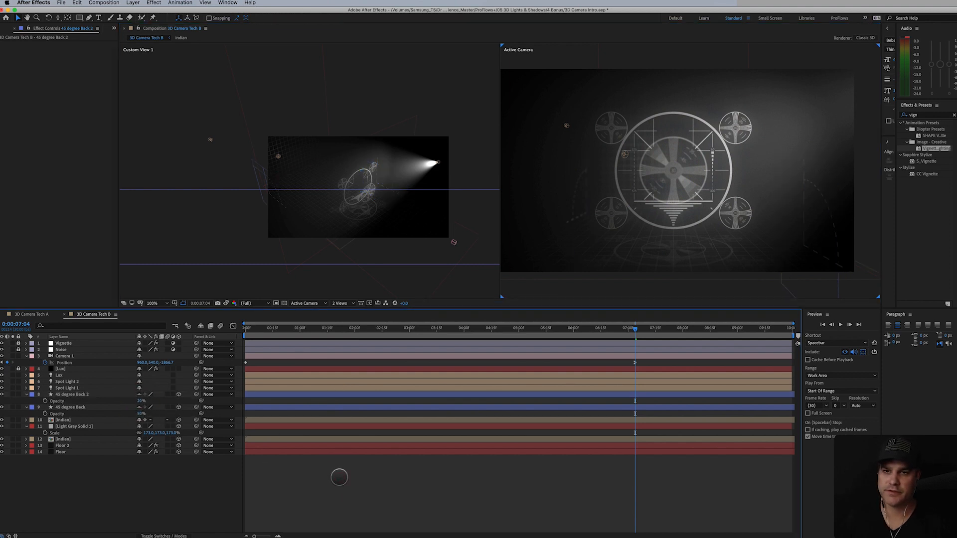
Set the 45 degree Back layer's Opacity to 20% and deselect it
click(83, 409)
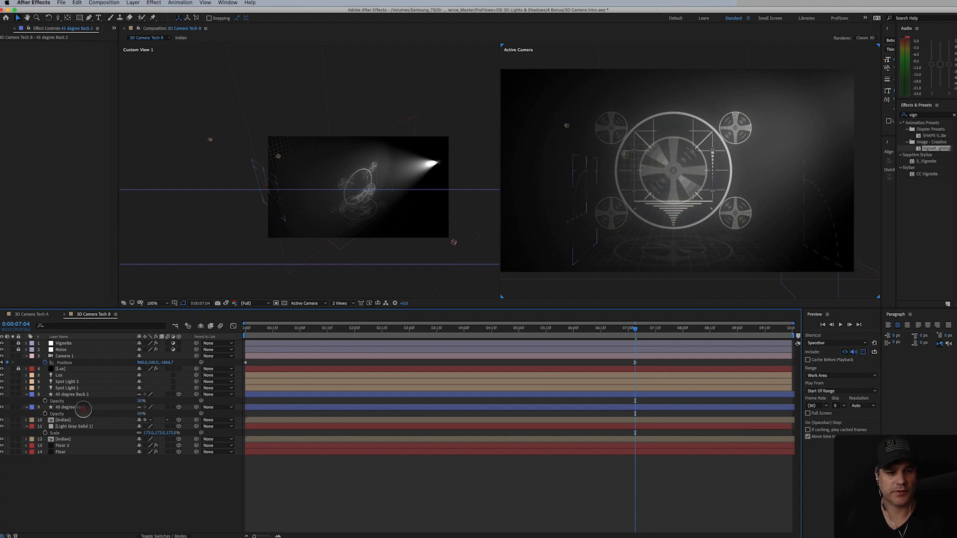
click(141, 414)
text(2)
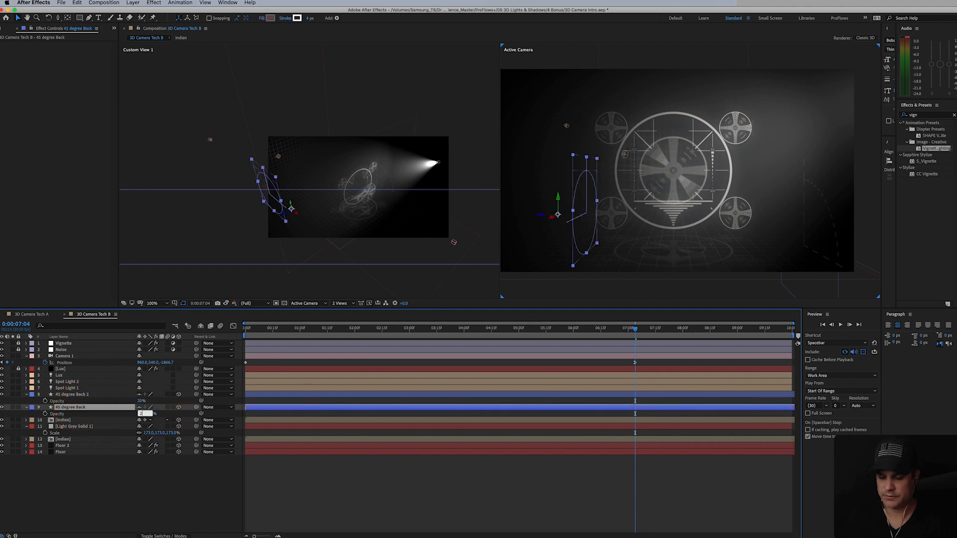
text(0)
key(Return)
click(316, 476)
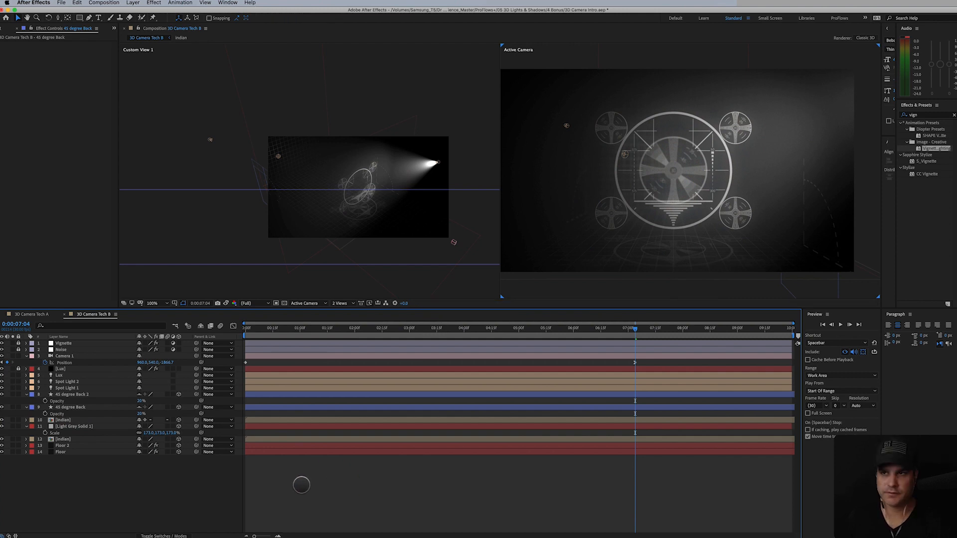
Save the project and play a preview of the 3D Camera Tech B animation
key(super+s)
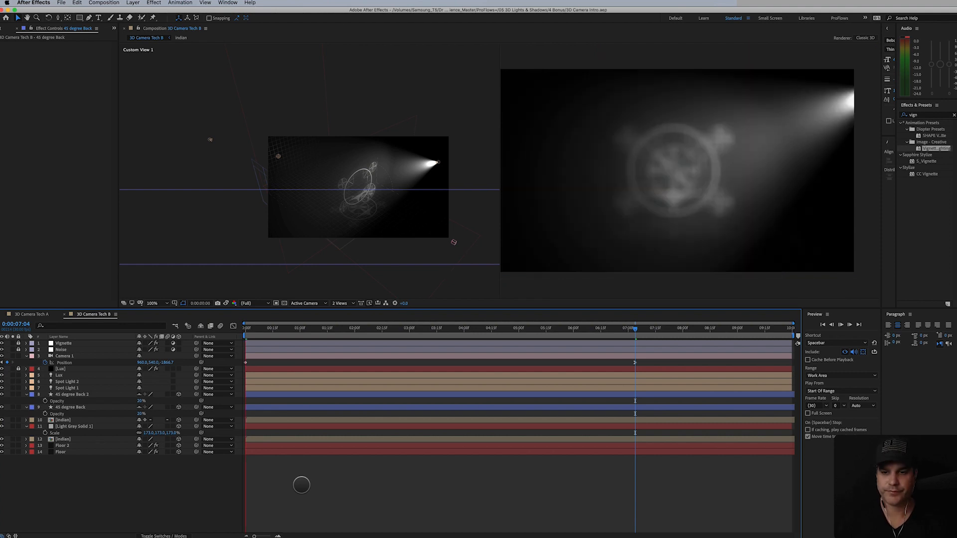
key(space)
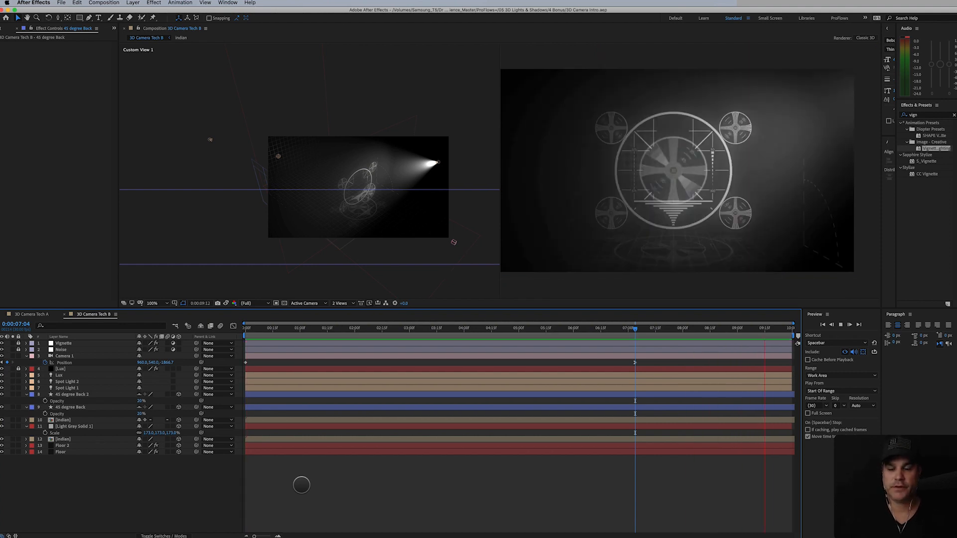